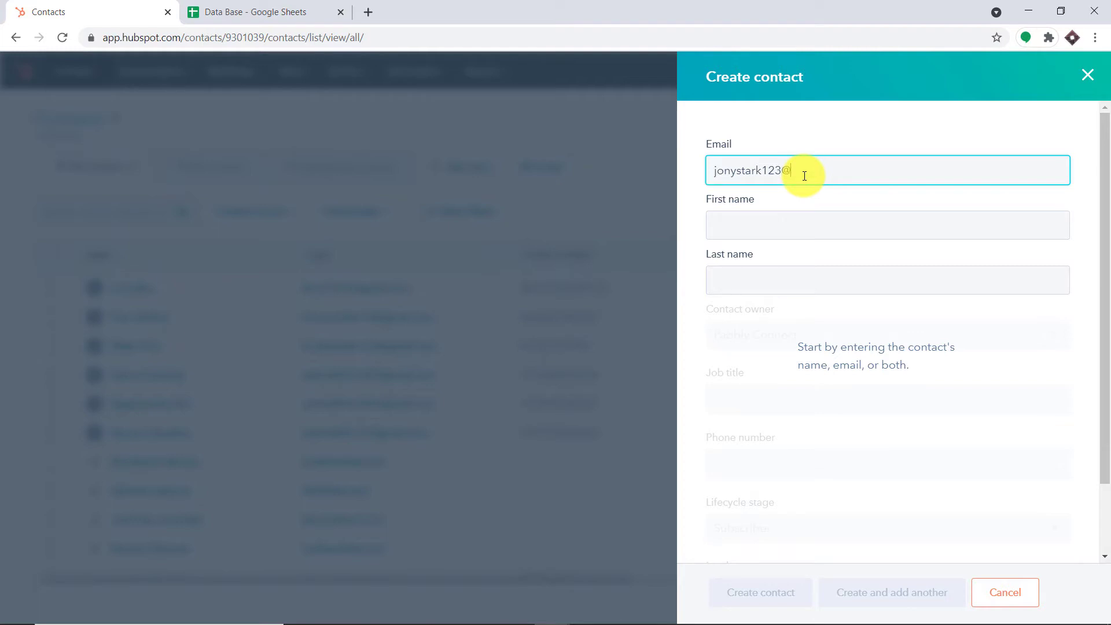
- Enter the new contact's e-mail, first and last name, job title Soldier and phone number
{"action": "type", "text": "com"}
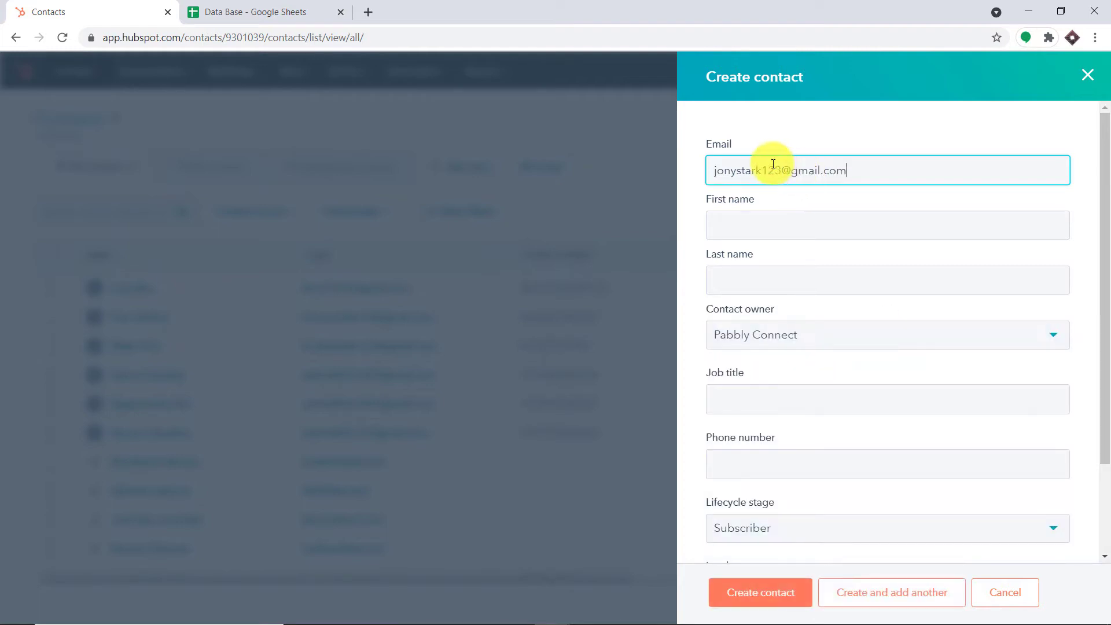
{"action": "left_click", "coordinate": [736, 219]}
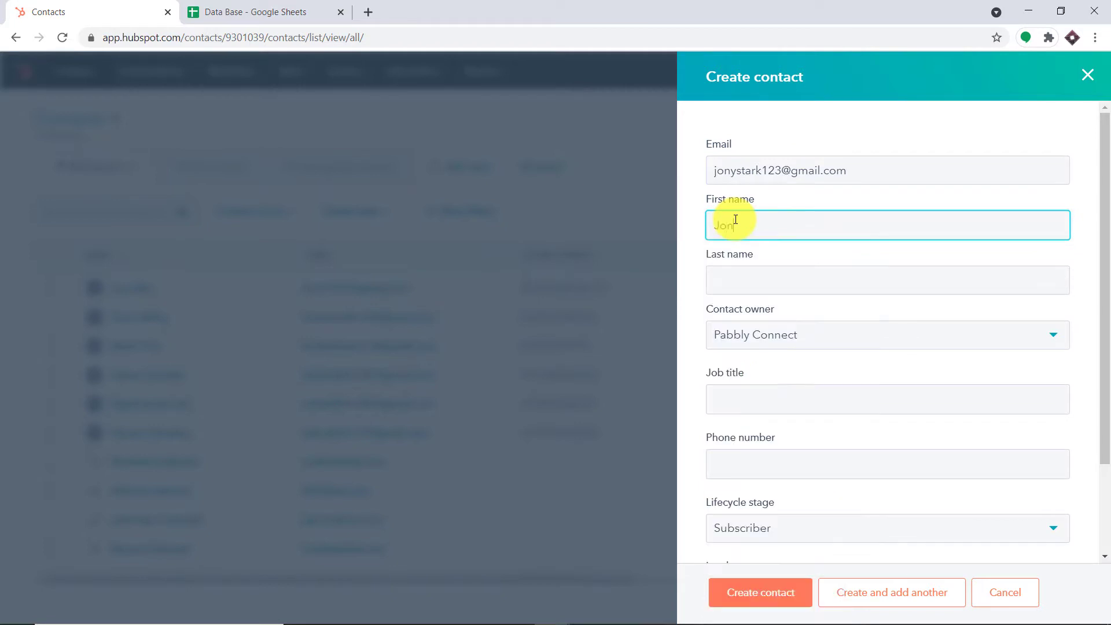
{"action": "left_click", "coordinate": [739, 278]}
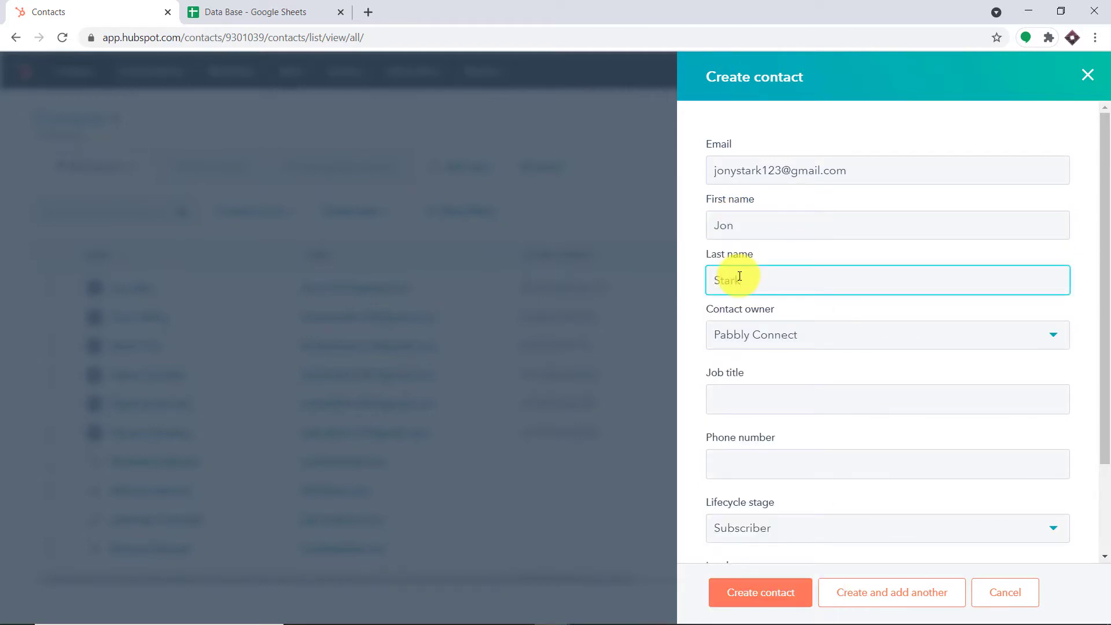
{"action": "left_click", "coordinate": [745, 395]}
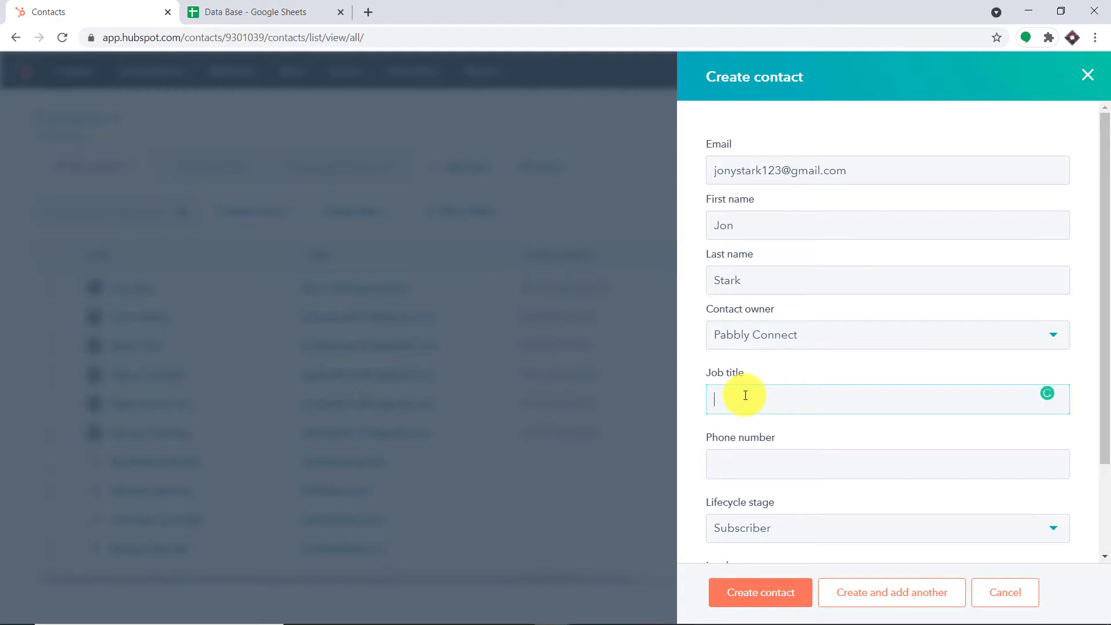
{"action": "type", "text": "Soldier"}
{"action": "left_click", "coordinate": [755, 462]}
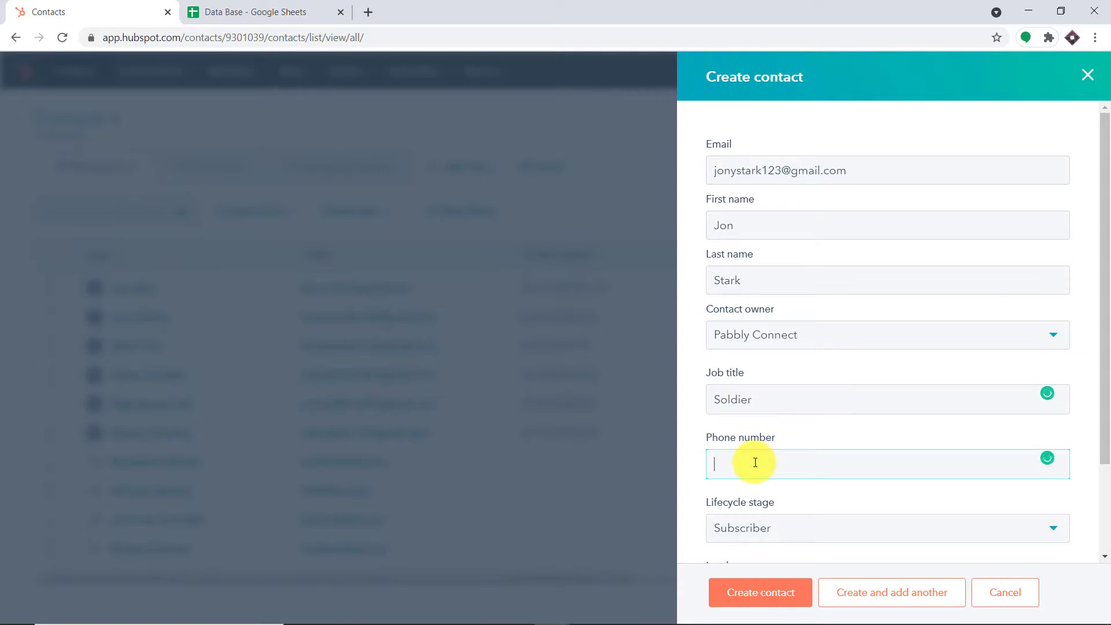
- Keep lifecycle stage Subscriber, set lead status to New, and create the contact
{"action": "scroll", "coordinate": [755, 463], "scroll_direction": "down", "scroll_amount": 2}
{"action": "left_click", "coordinate": [796, 416]}
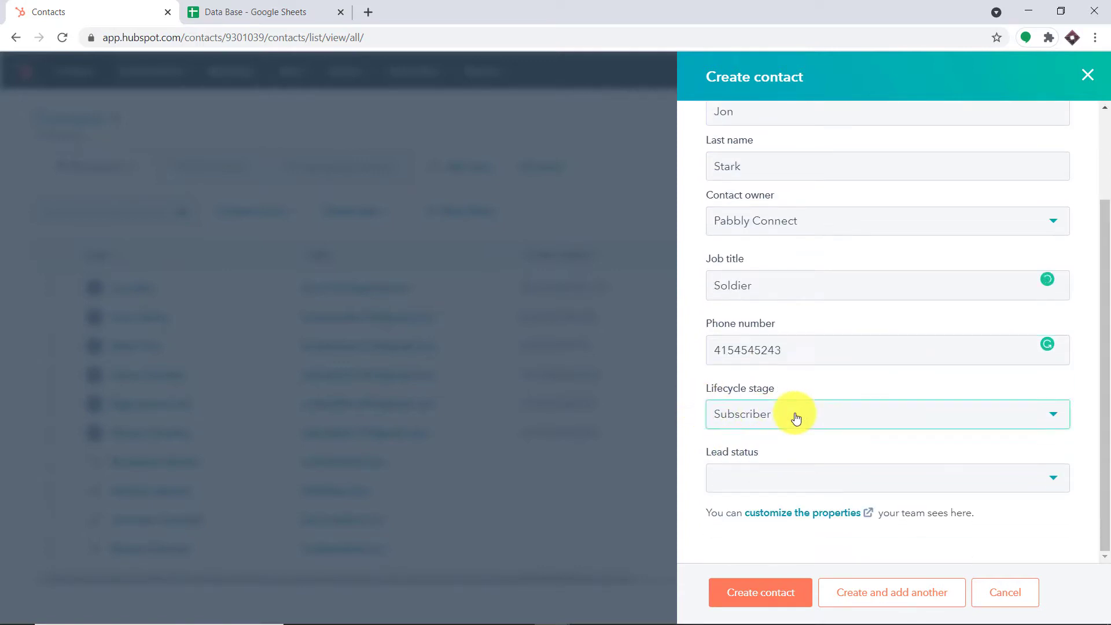
{"action": "left_click", "coordinate": [781, 477]}
{"action": "left_click", "coordinate": [781, 477]}
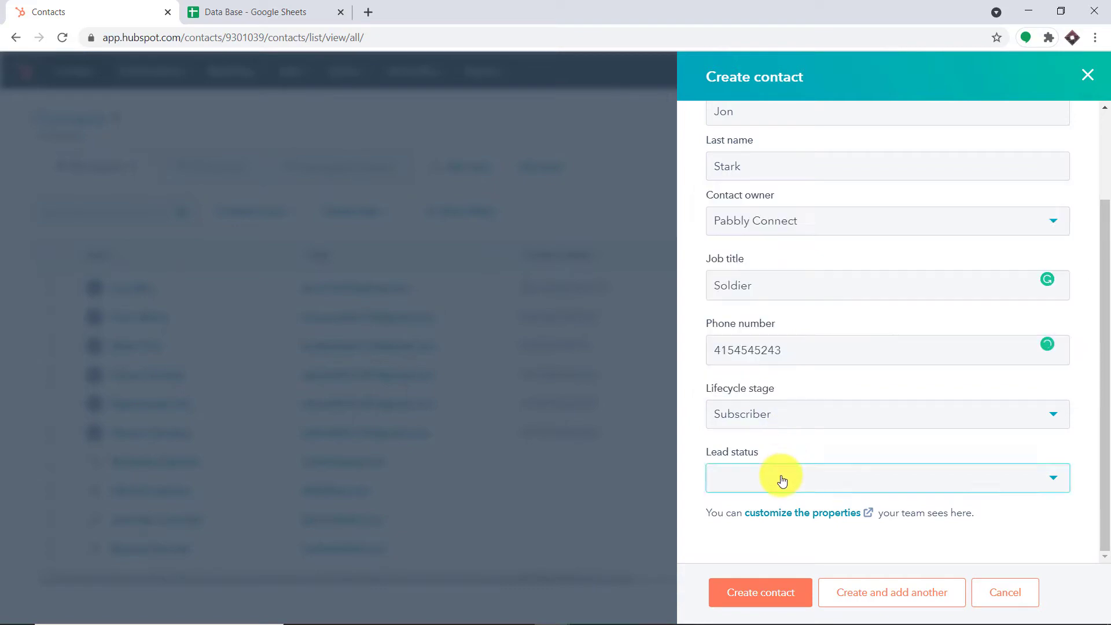
{"action": "left_click", "coordinate": [782, 480]}
{"action": "left_click", "coordinate": [754, 351]}
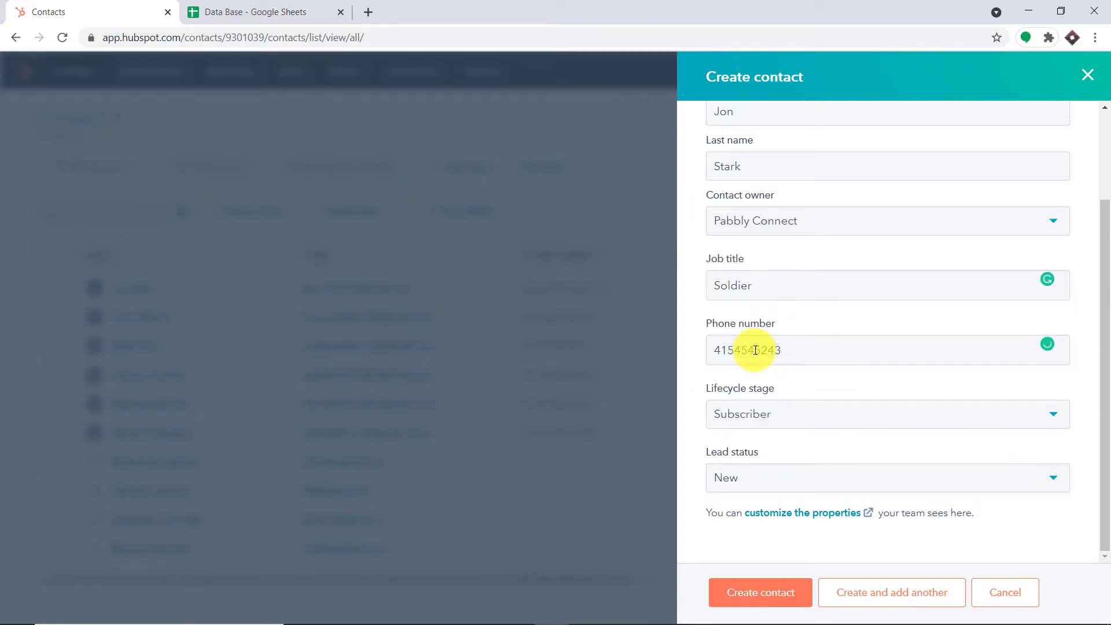
{"action": "left_click", "coordinate": [771, 595]}
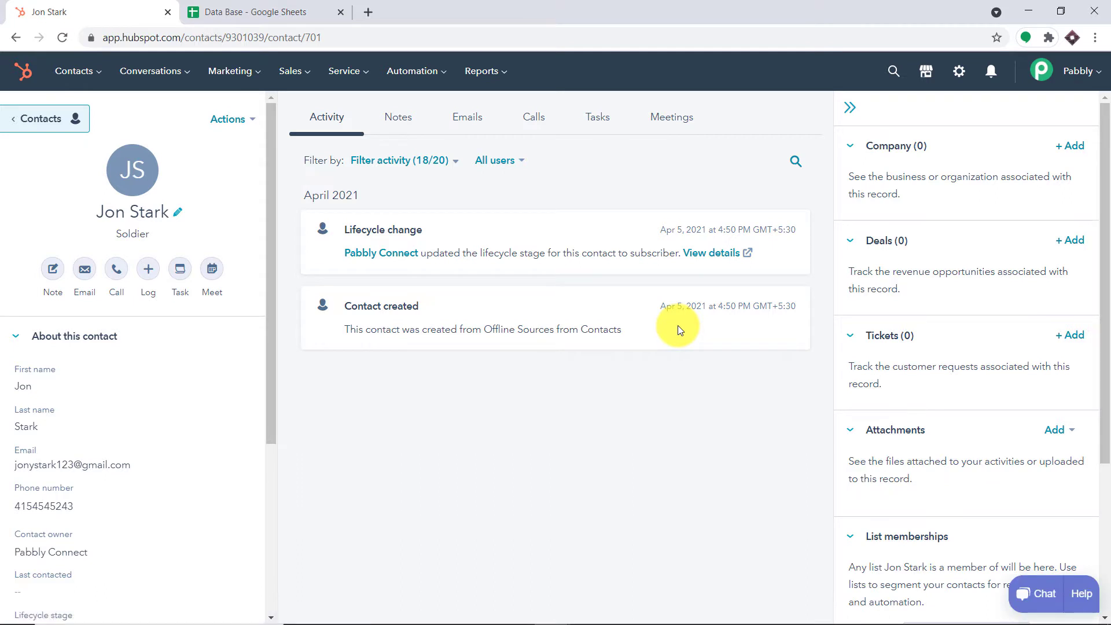
- Reload the Data Base spreadsheet to pick up the new contact row
{"action": "left_click", "coordinate": [259, 10]}
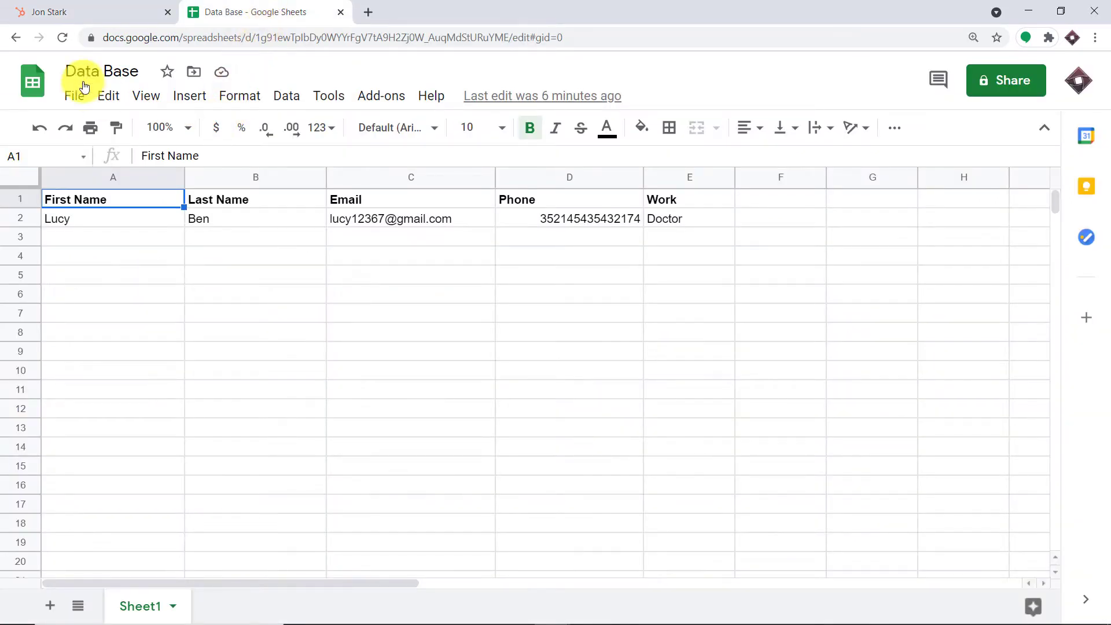
{"action": "left_click", "coordinate": [62, 38]}
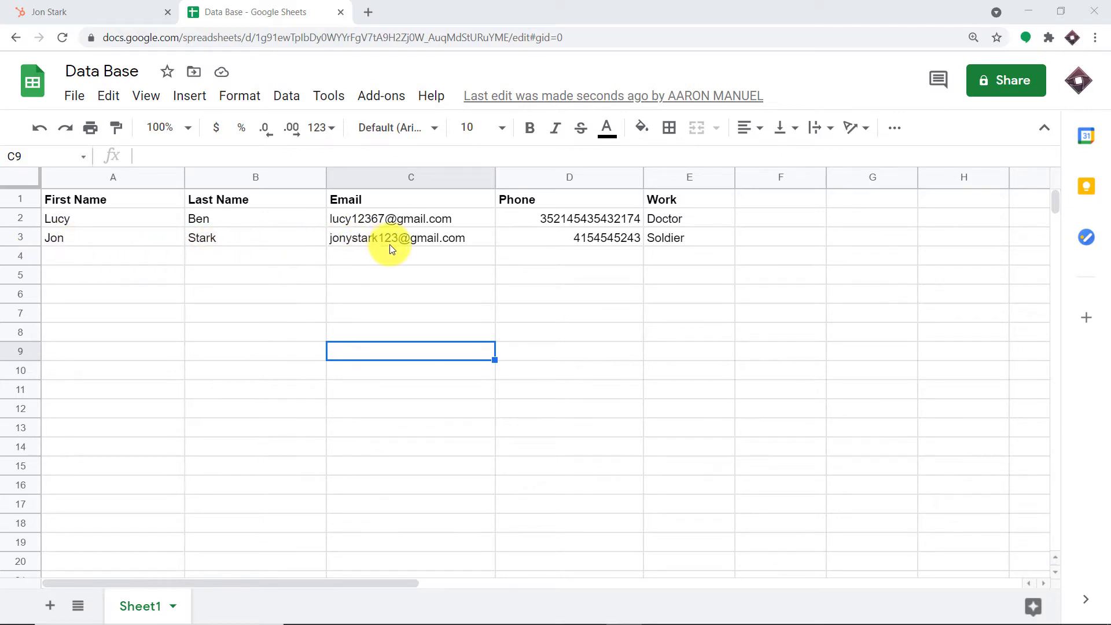
{"action": "mouse_move", "coordinate": [434, 245]}
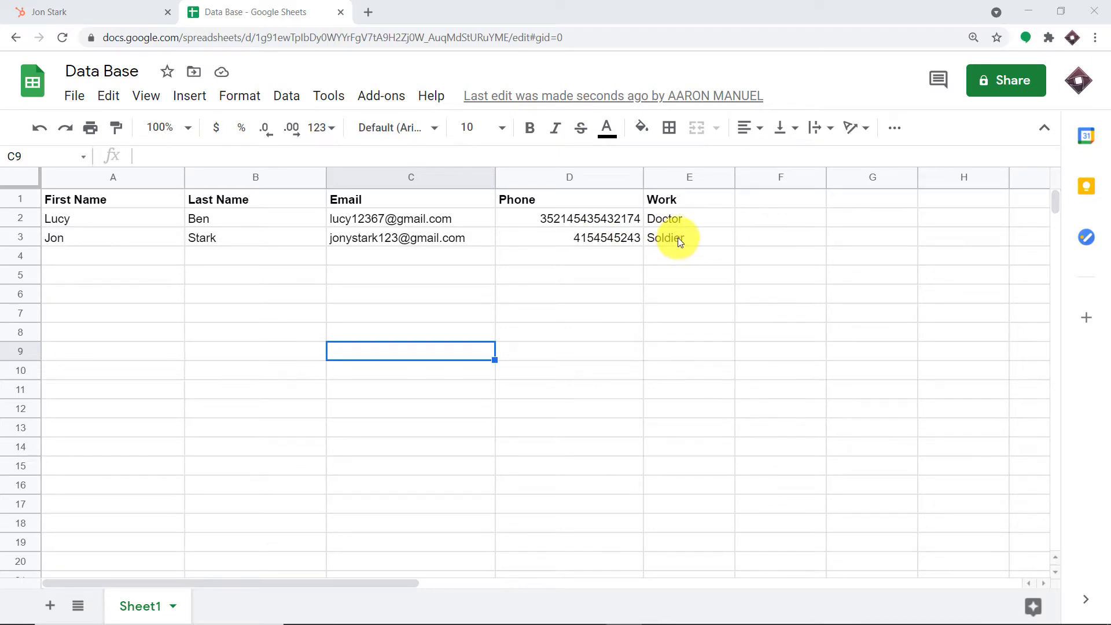
- Compare the sheet against HubSpot's Contacts list, then open a blank browser tab
{"action": "left_click", "coordinate": [72, 9]}
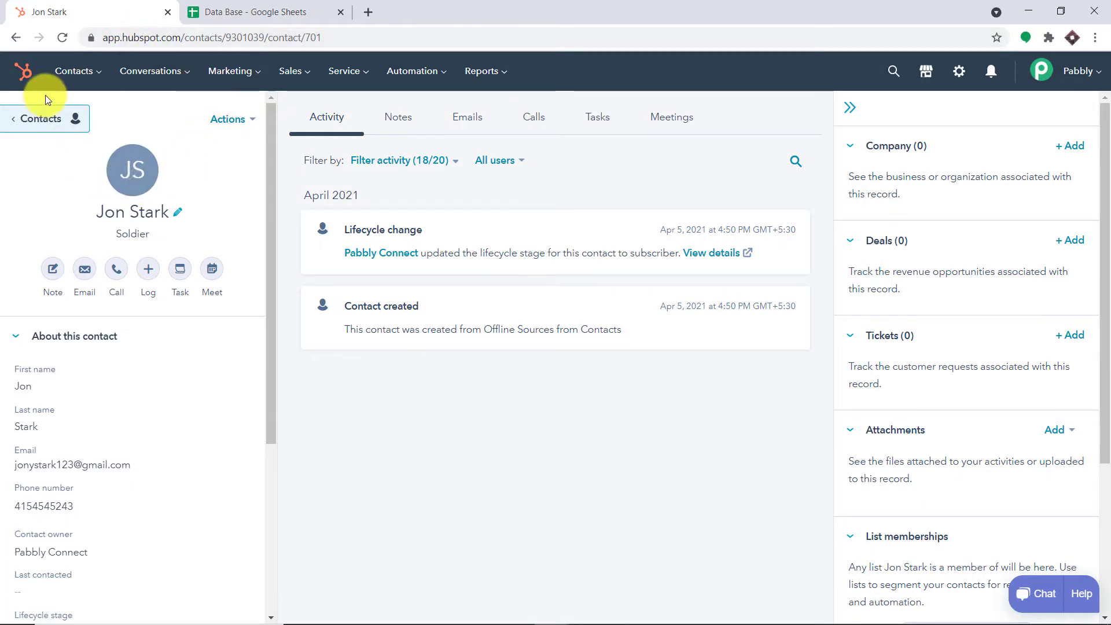
{"action": "mouse_move", "coordinate": [72, 70]}
{"action": "left_click", "coordinate": [90, 113]}
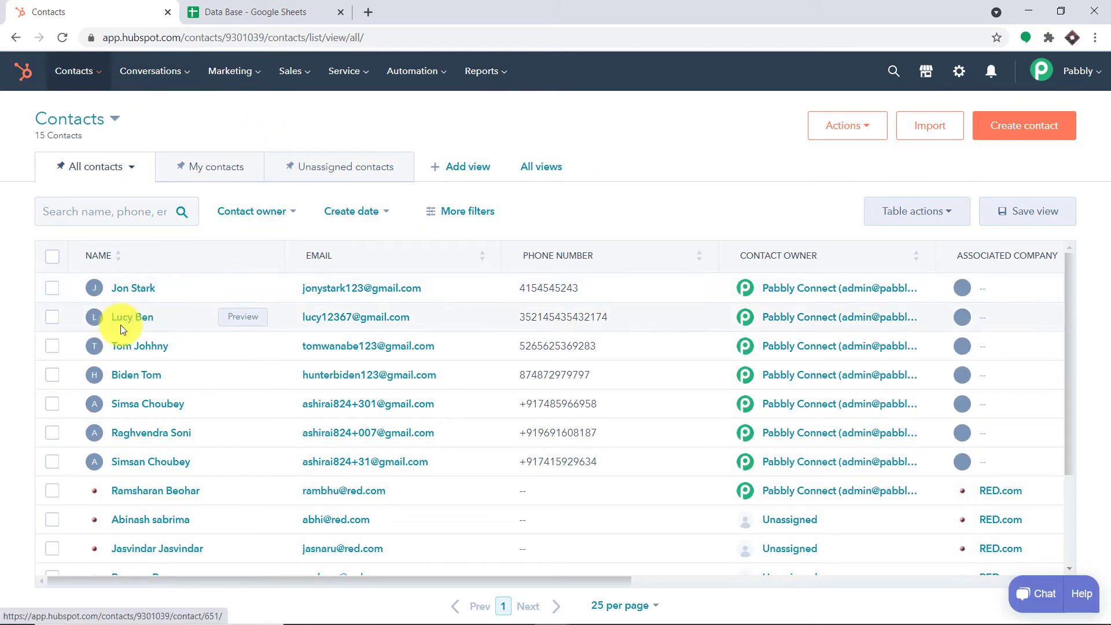
{"action": "left_click", "coordinate": [240, 7]}
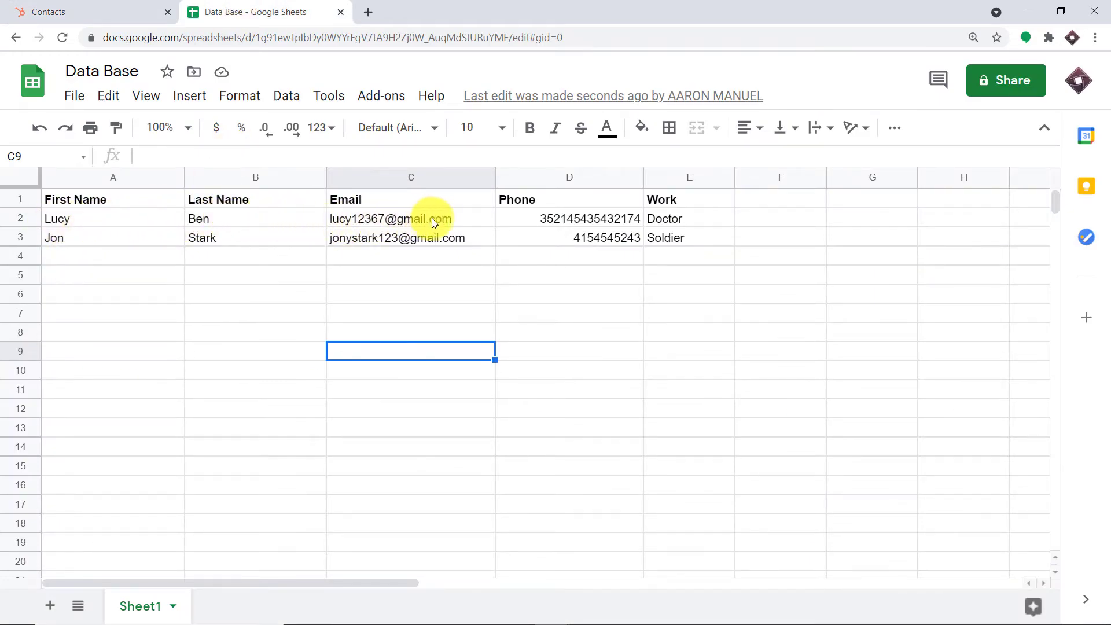
{"action": "mouse_move", "coordinate": [446, 226]}
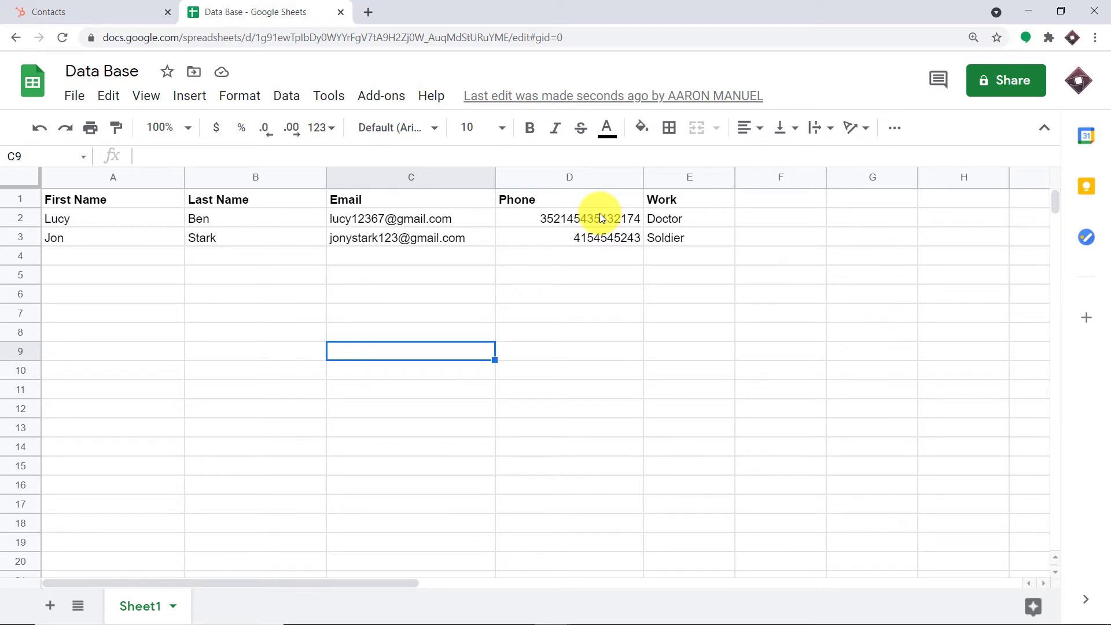
{"action": "left_click", "coordinate": [368, 12]}
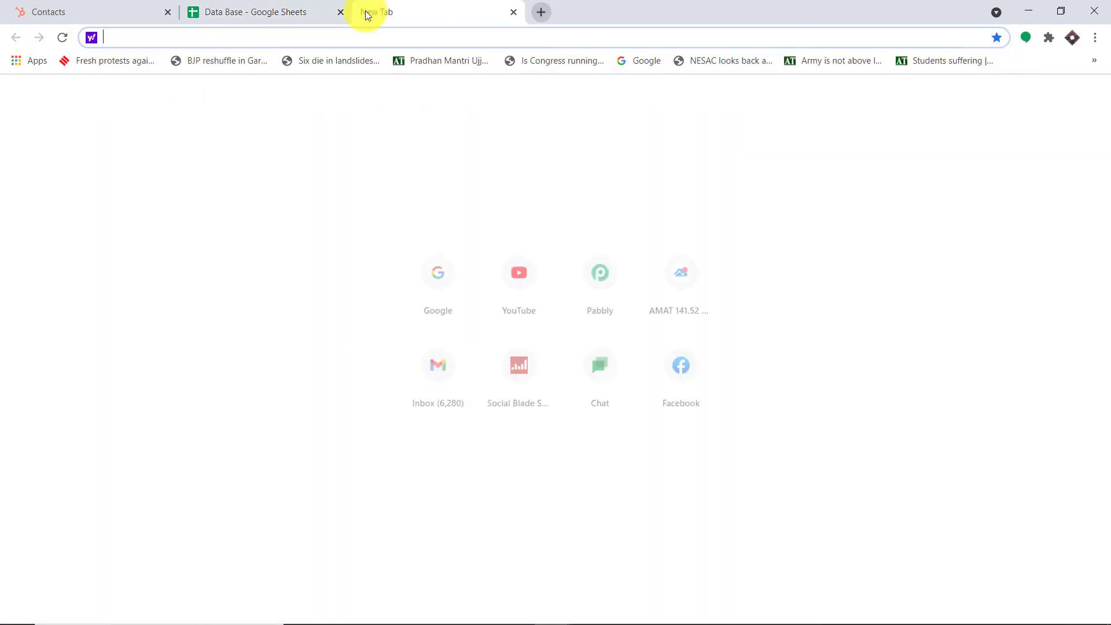
- Load pabbly.com, sign in, and open Pabbly Connect from the account's apps list
{"action": "type", "text": "pabbly.com"}
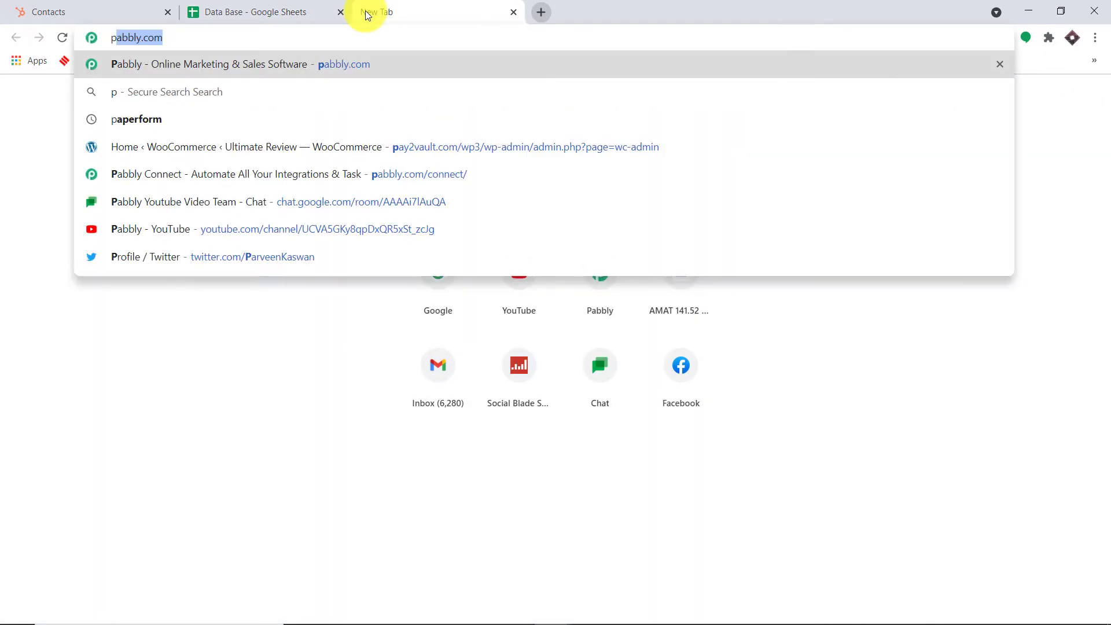
{"action": "key", "text": "Return"}
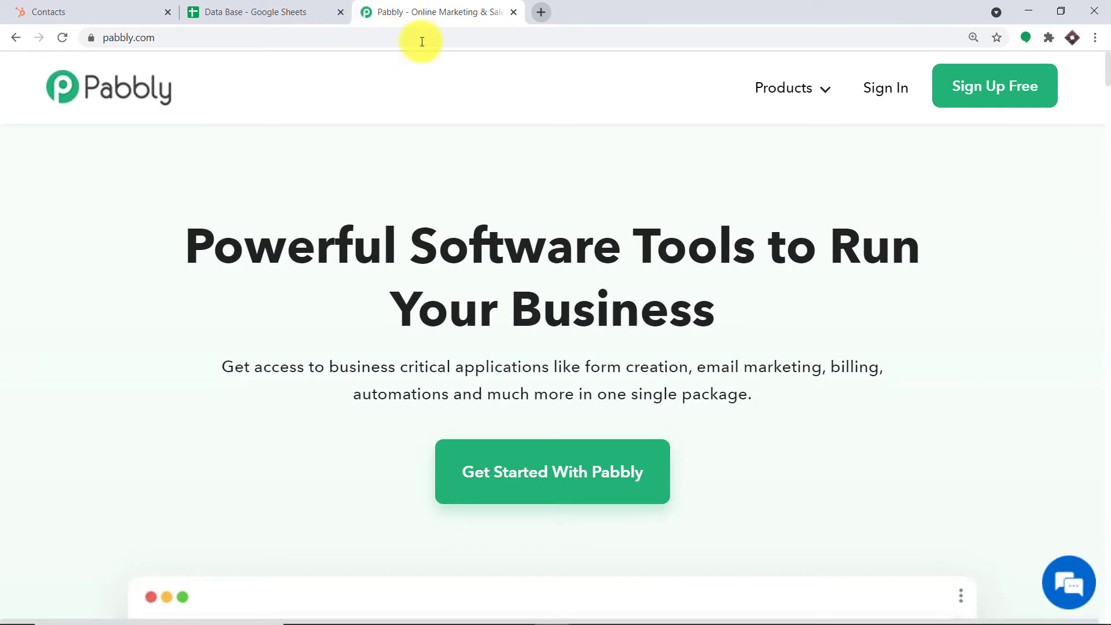
{"action": "left_click", "coordinate": [873, 88]}
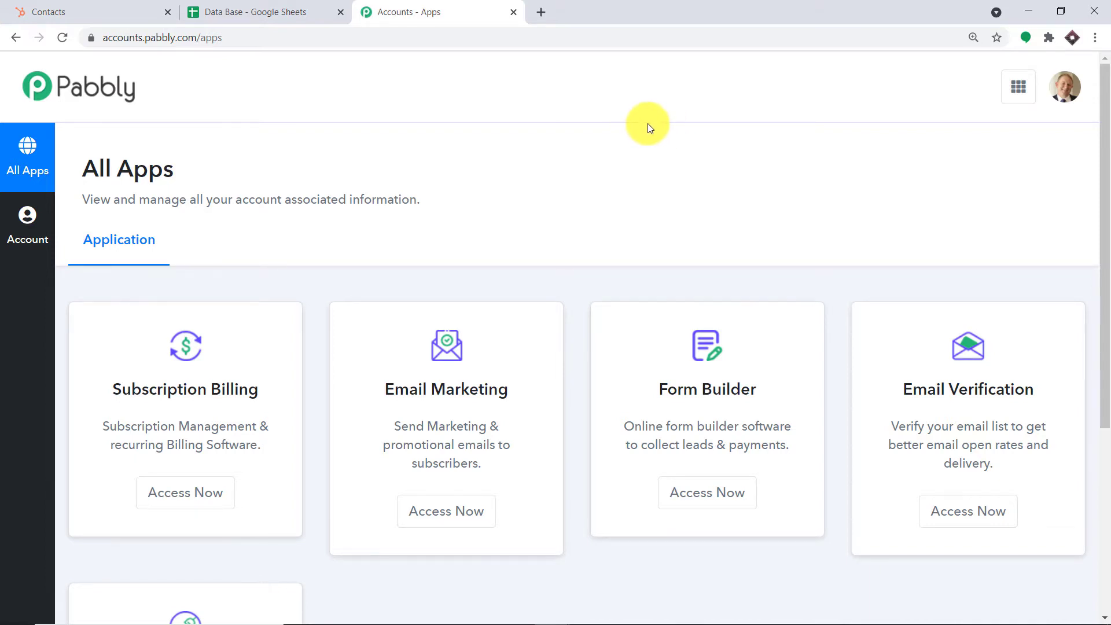
{"action": "scroll", "coordinate": [607, 130], "scroll_direction": "down", "scroll_amount": 5}
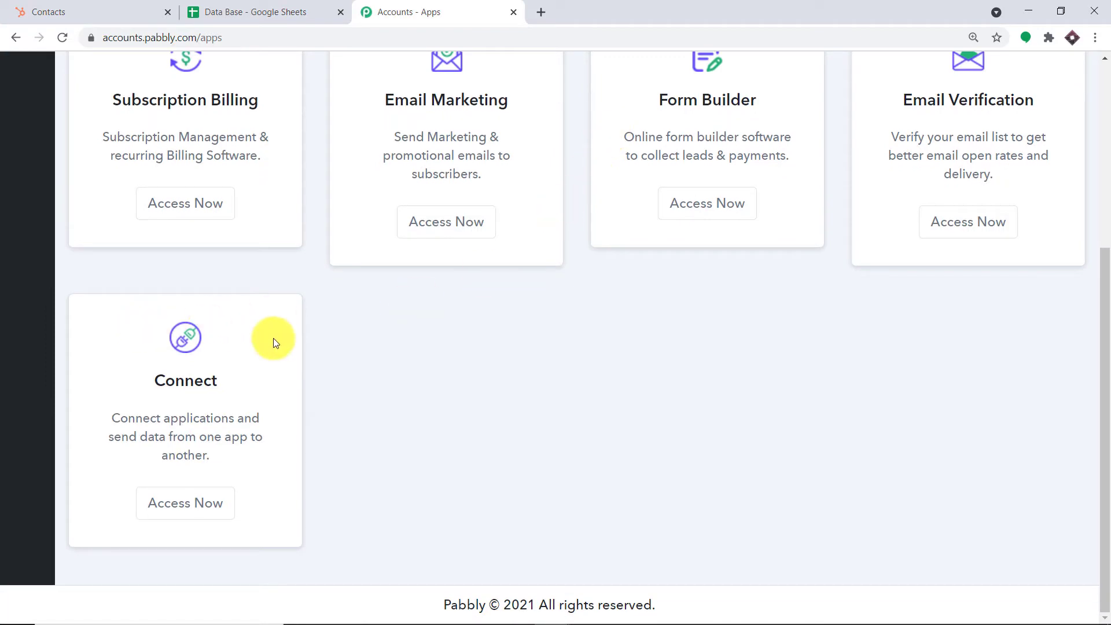
{"action": "left_click", "coordinate": [180, 502]}
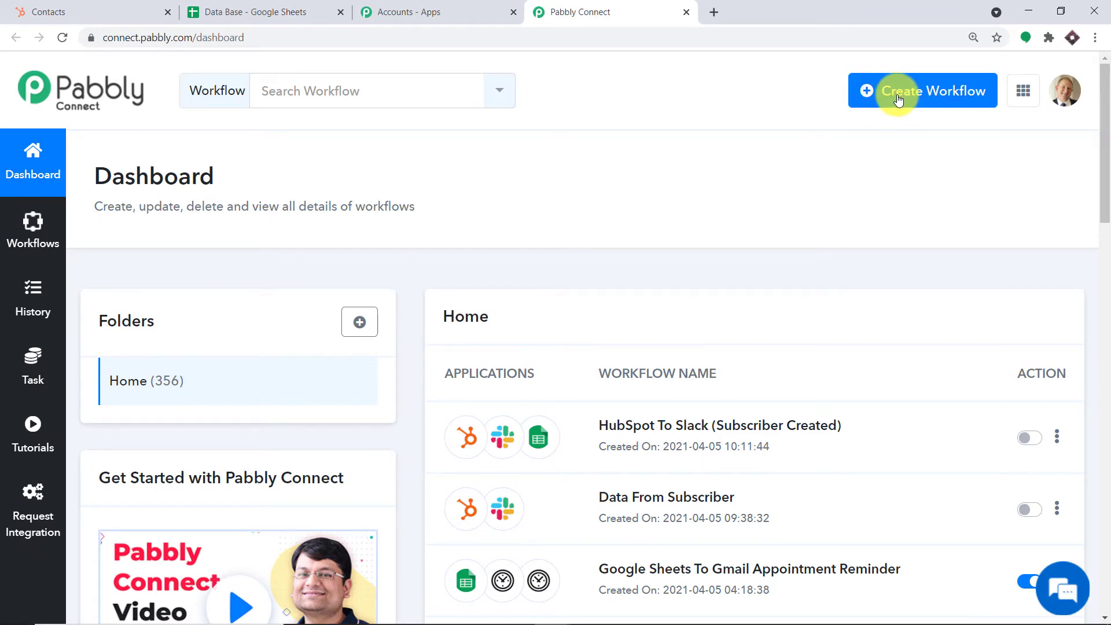
- Create a new workflow named 'HubSpot To Google Sheets'
{"action": "left_click", "coordinate": [898, 99]}
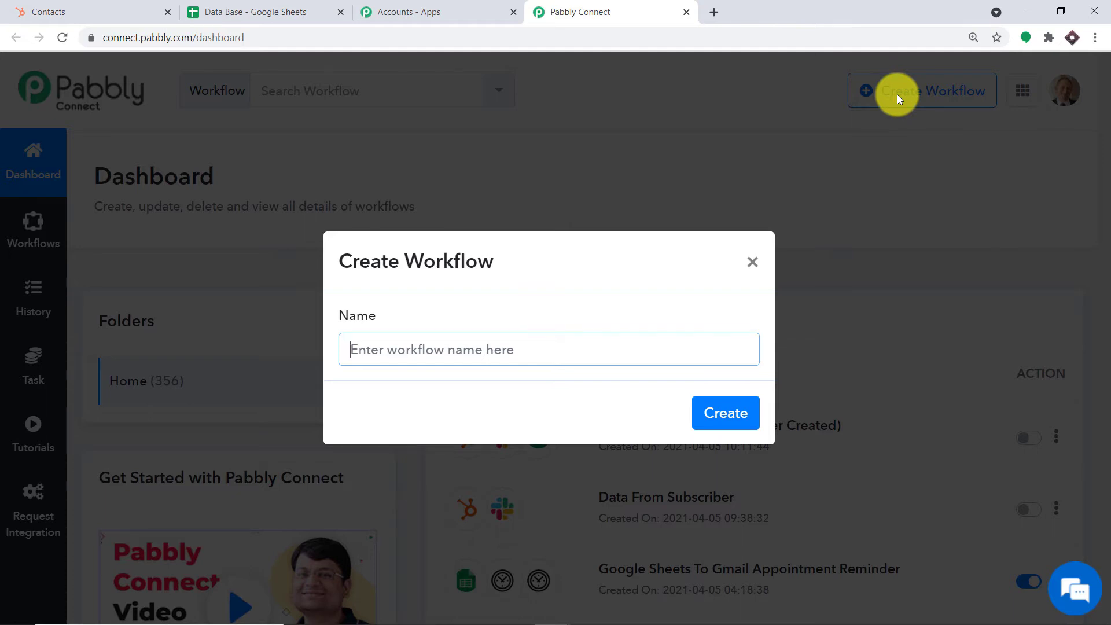
{"action": "type", "text": "HubS"}
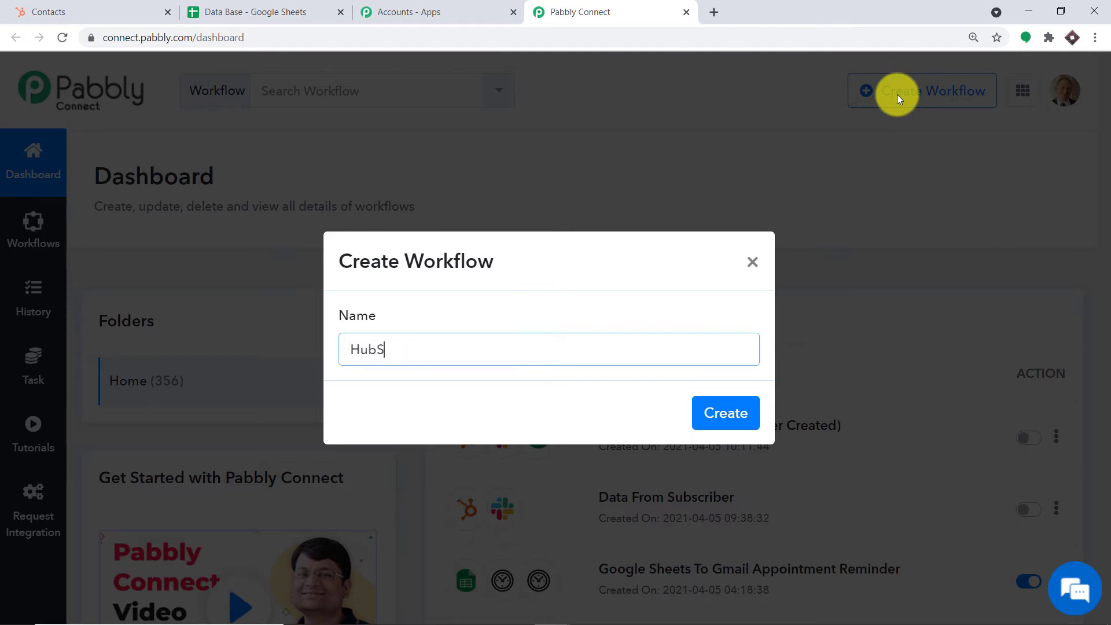
{"action": "type", "text": "potsTo GOO"}
{"action": "key", "text": "BackSpace"}
{"action": "key", "text": "BackSpace"}
{"action": "type", "text": "oogle Sheets"}
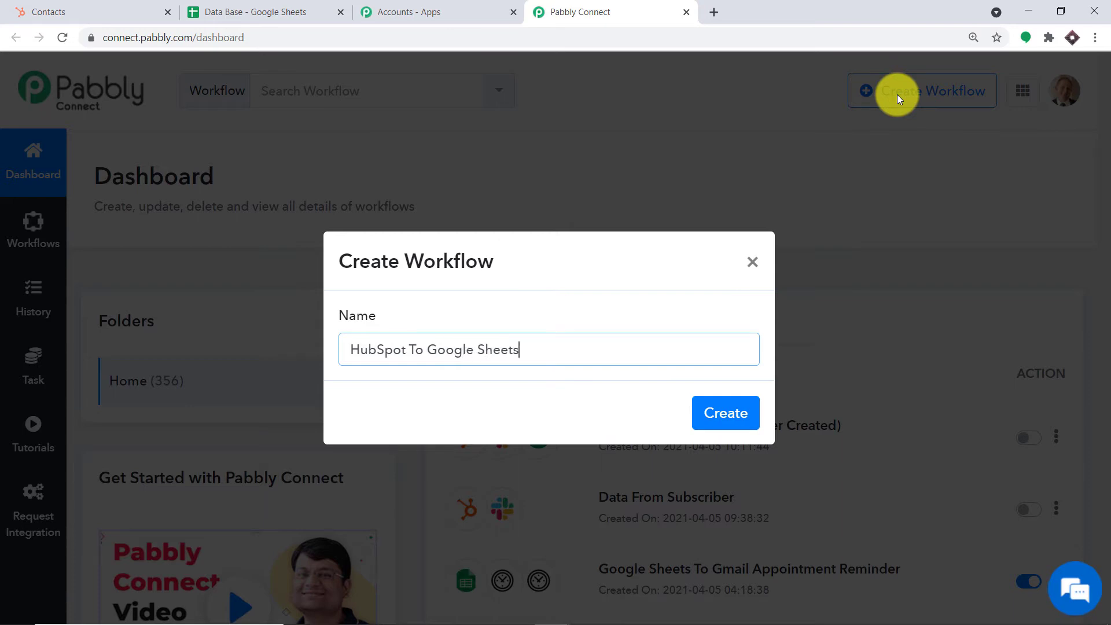
{"action": "left_click", "coordinate": [728, 411]}
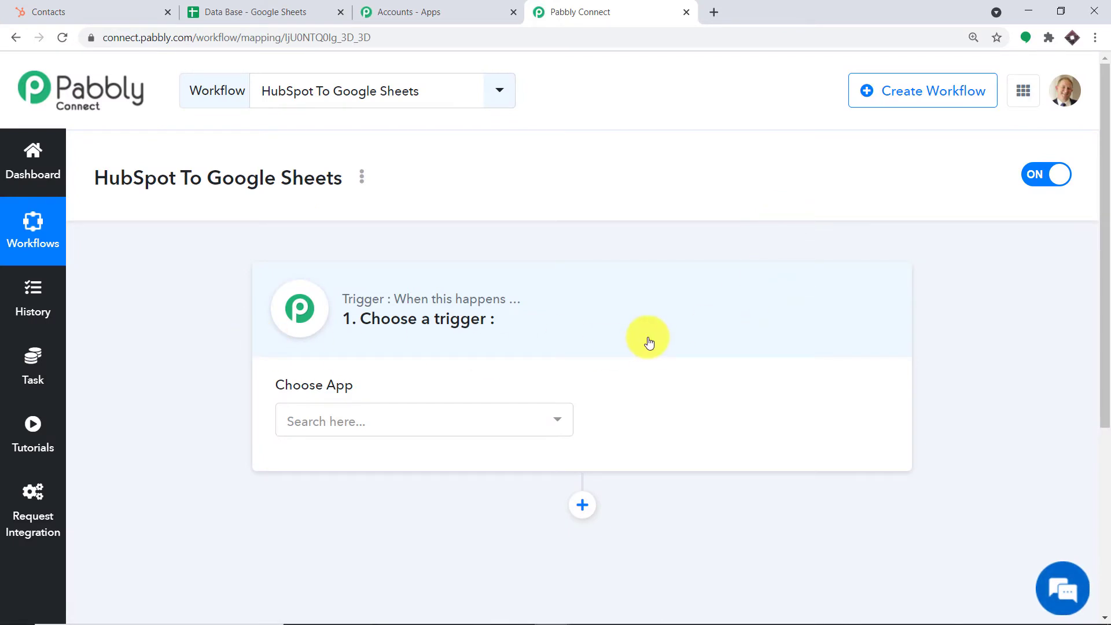
- Choose HubSpot CRM as the workflow's trigger app
{"action": "left_click", "coordinate": [385, 421]}
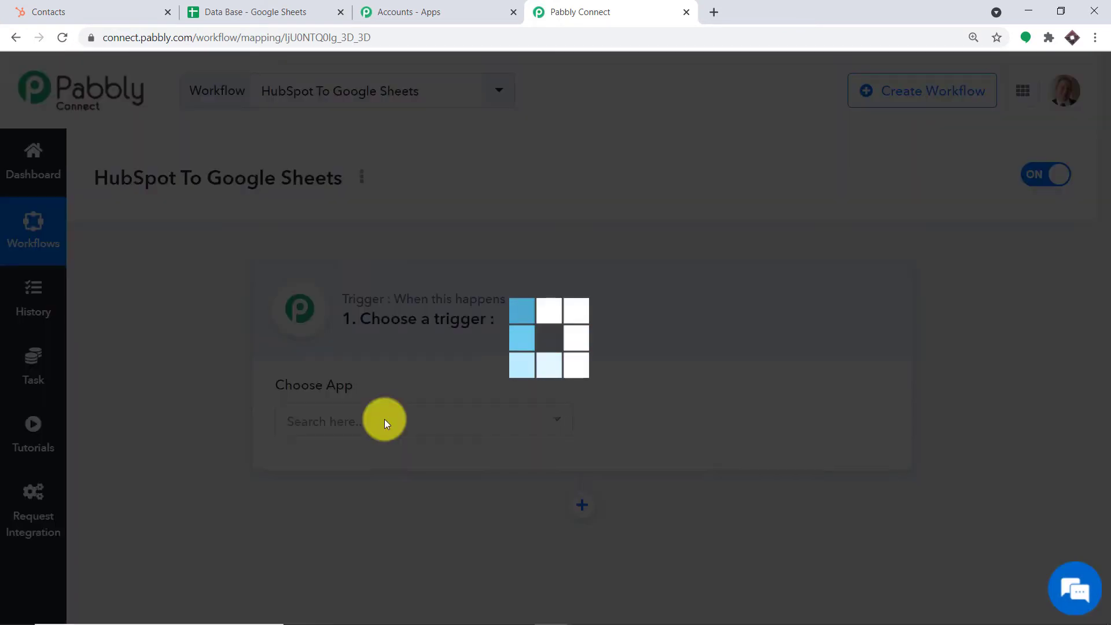
{"action": "type", "text": "hu"}
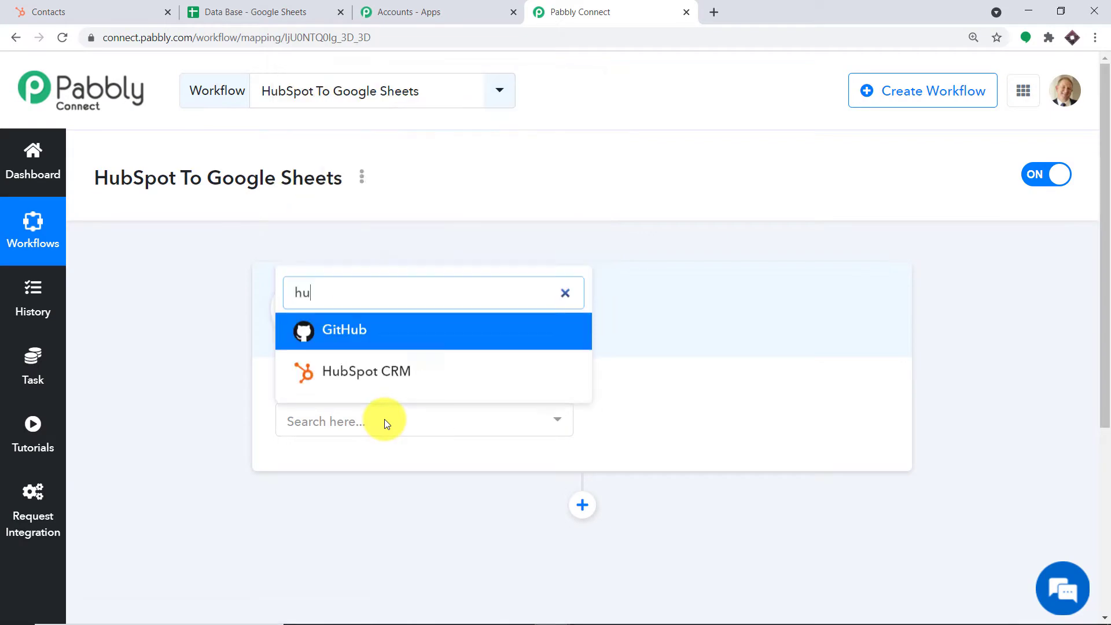
{"action": "type", "text": "bspot"}
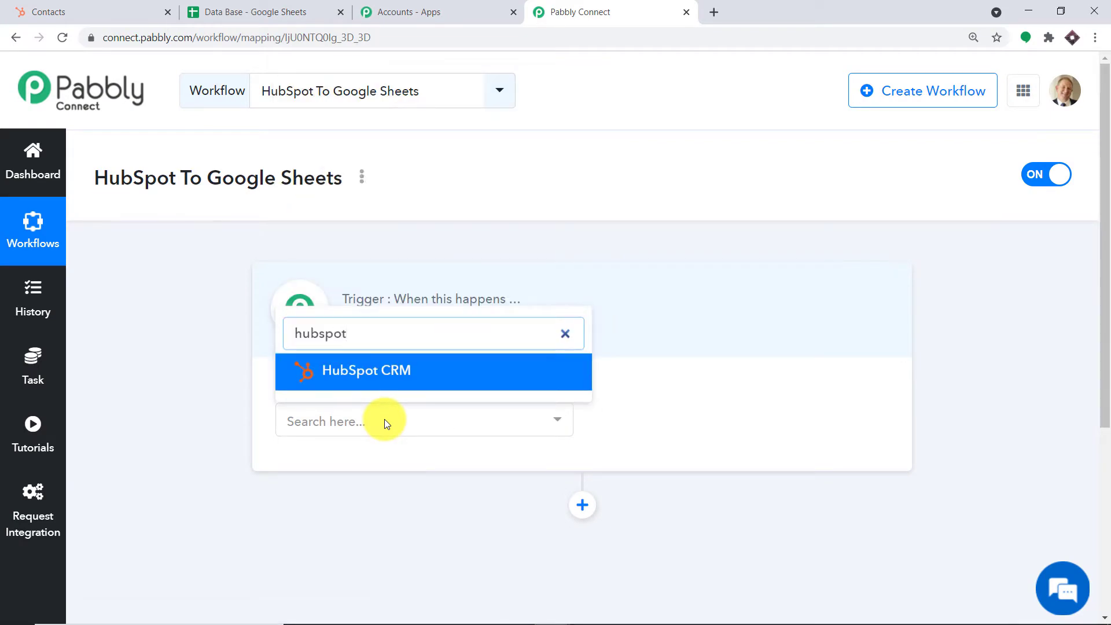
{"action": "left_click", "coordinate": [397, 377]}
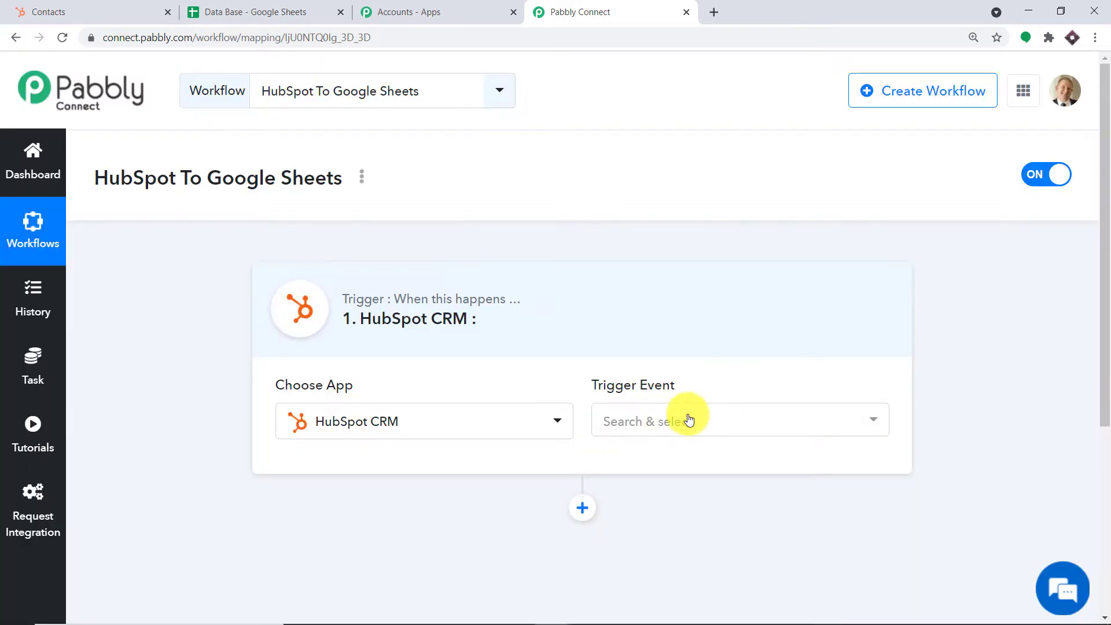
- Set the trigger event to New Contact Added and start connecting the HubSpot CRM account
{"action": "left_click", "coordinate": [688, 418]}
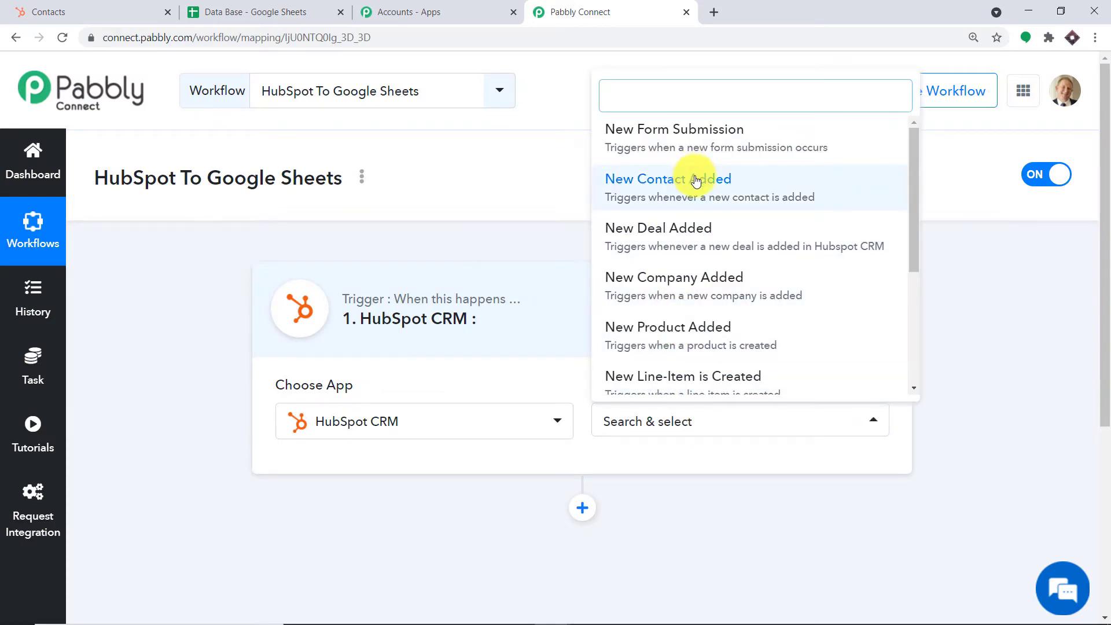
{"action": "left_click", "coordinate": [696, 180]}
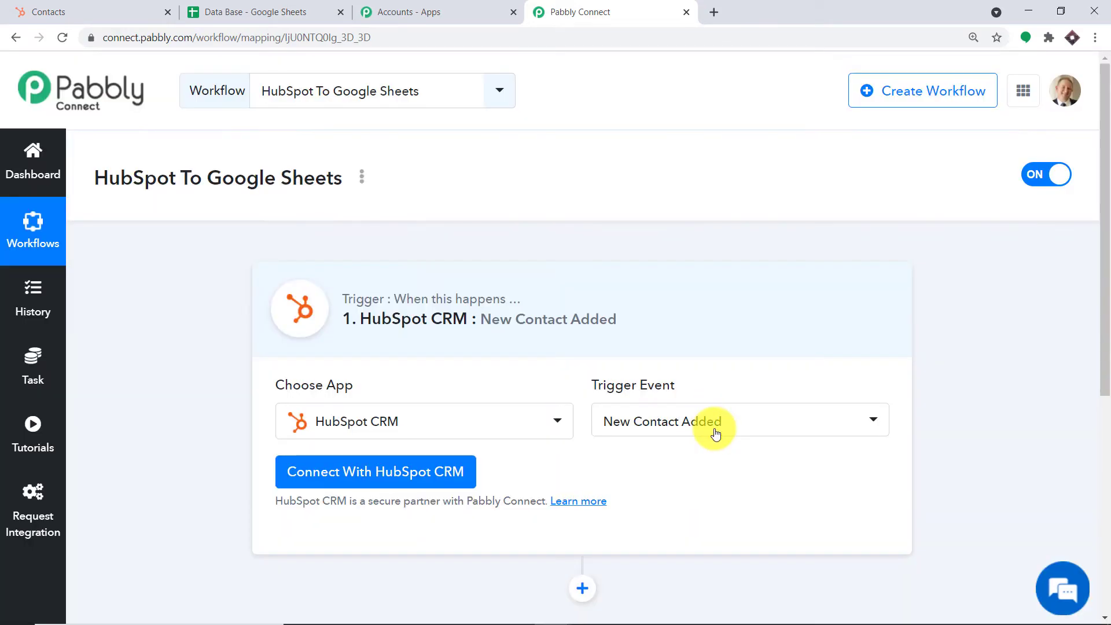
{"action": "left_click", "coordinate": [718, 428]}
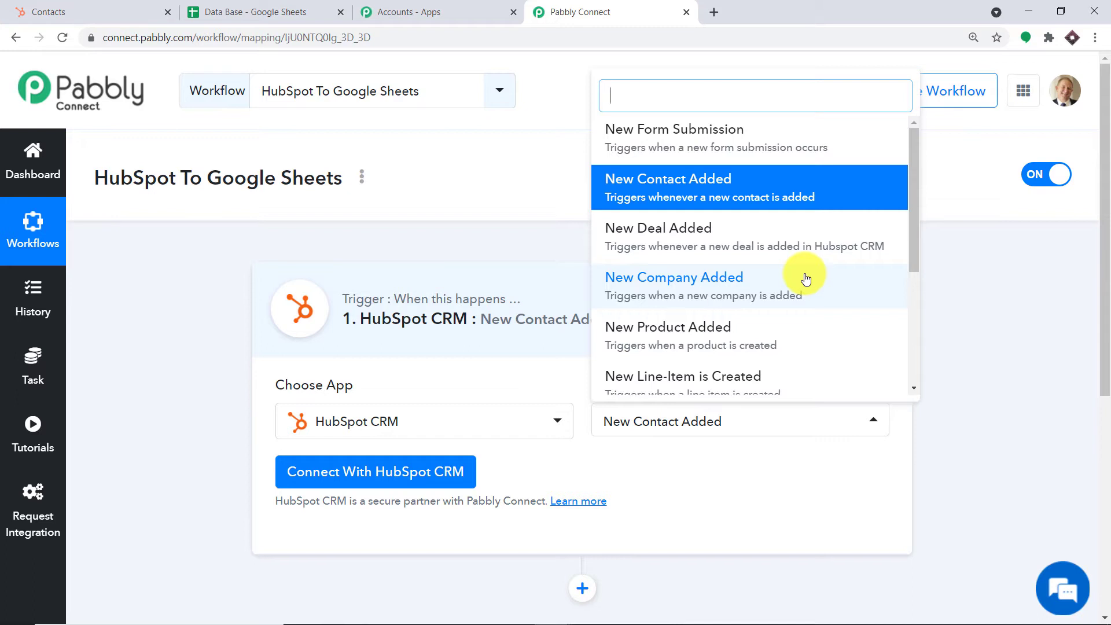
{"action": "scroll", "coordinate": [806, 280], "scroll_direction": "down", "scroll_amount": 4}
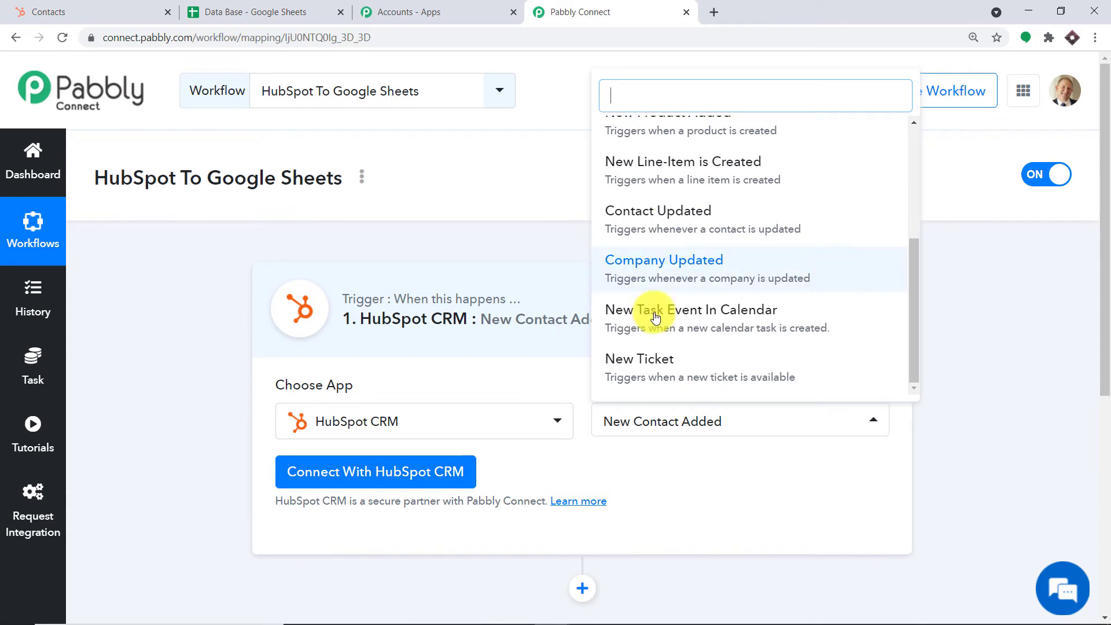
{"action": "scroll", "coordinate": [735, 216], "scroll_direction": "up", "scroll_amount": 4}
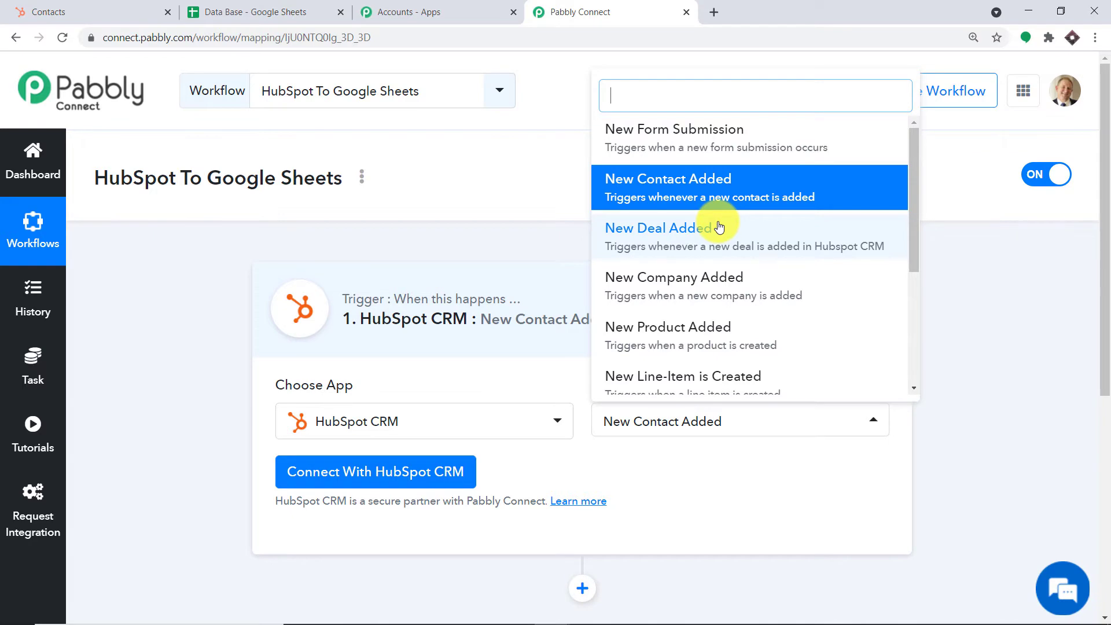
{"action": "left_click", "coordinate": [717, 197]}
{"action": "left_click", "coordinate": [325, 473]}
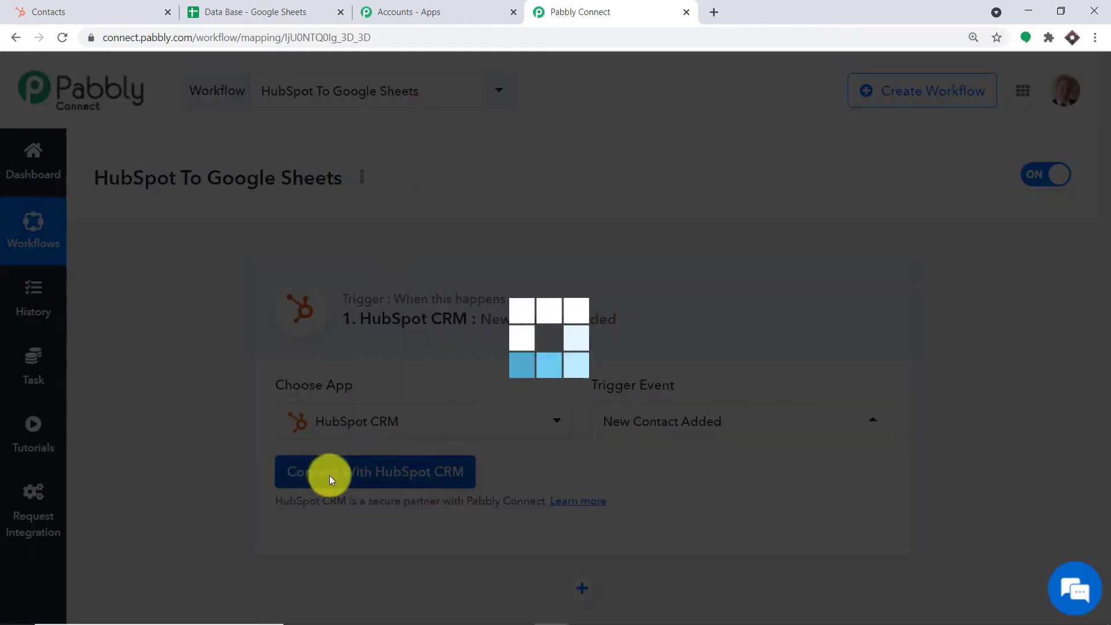
- In HubSpot Settings > Integrations > API Key, reveal the key and copy it
{"action": "scroll", "coordinate": [840, 352], "scroll_direction": "down", "scroll_amount": 2}
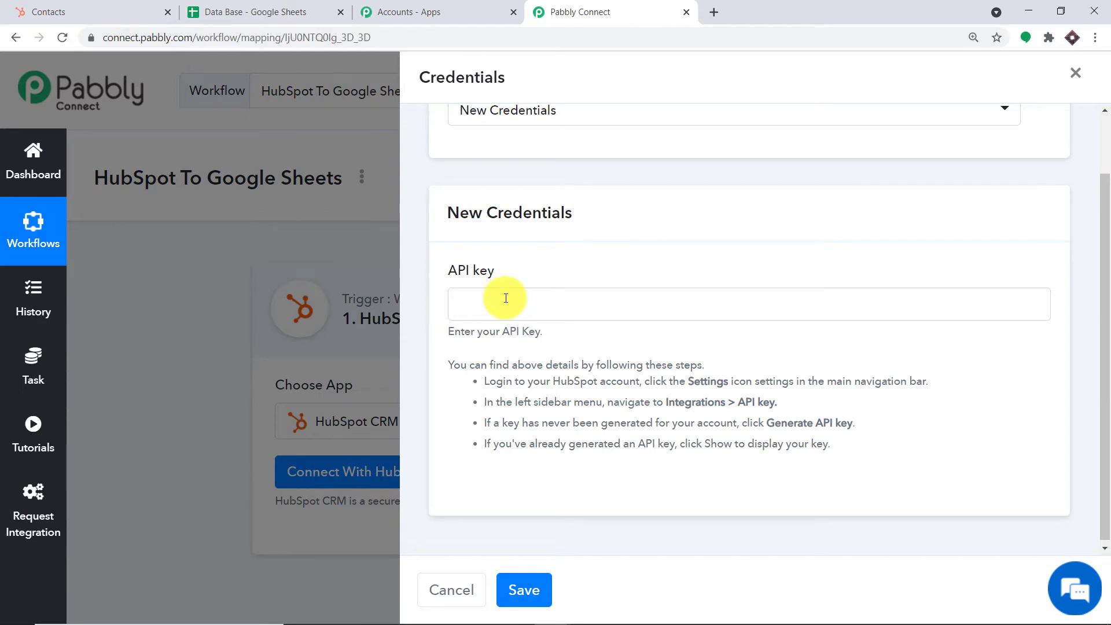
{"action": "left_click", "coordinate": [51, 9]}
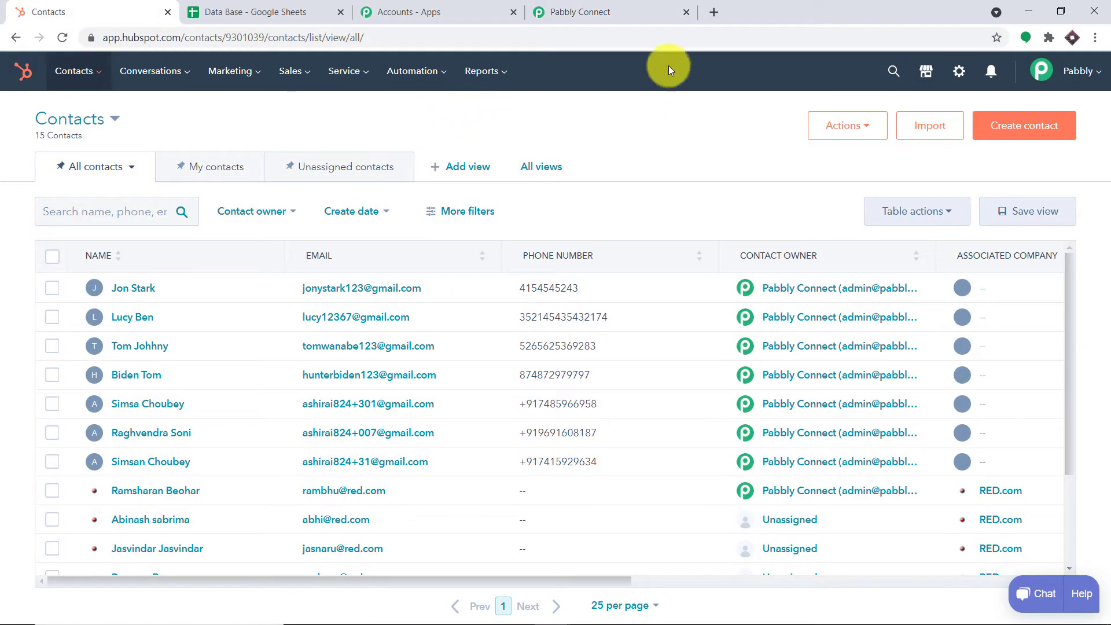
{"action": "left_click", "coordinate": [962, 73]}
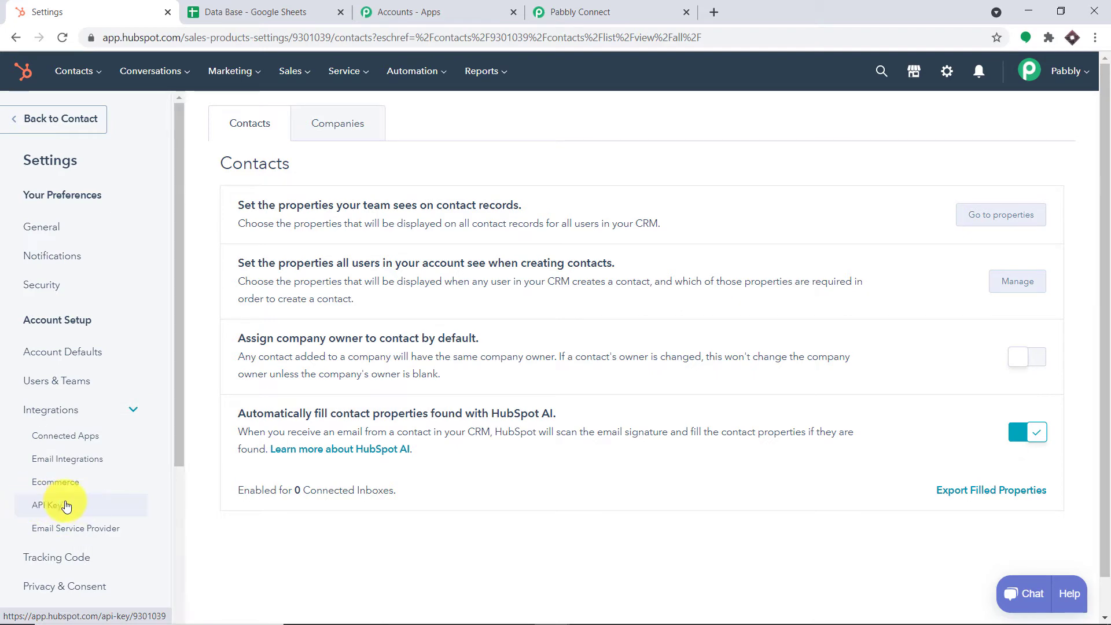
{"action": "left_click", "coordinate": [35, 505]}
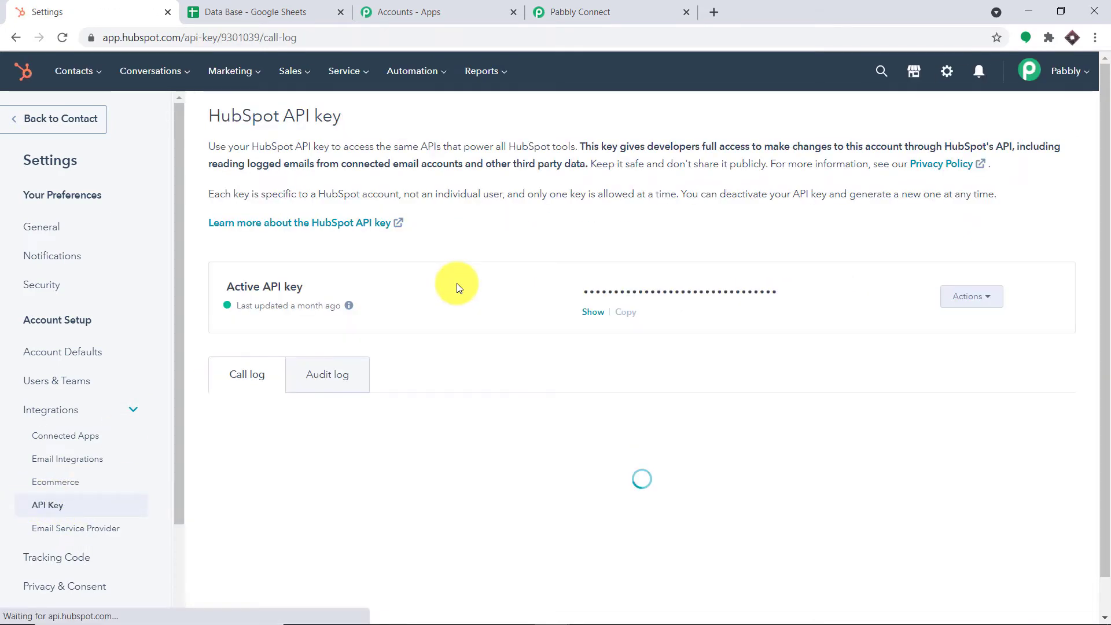
{"action": "left_click", "coordinate": [590, 316]}
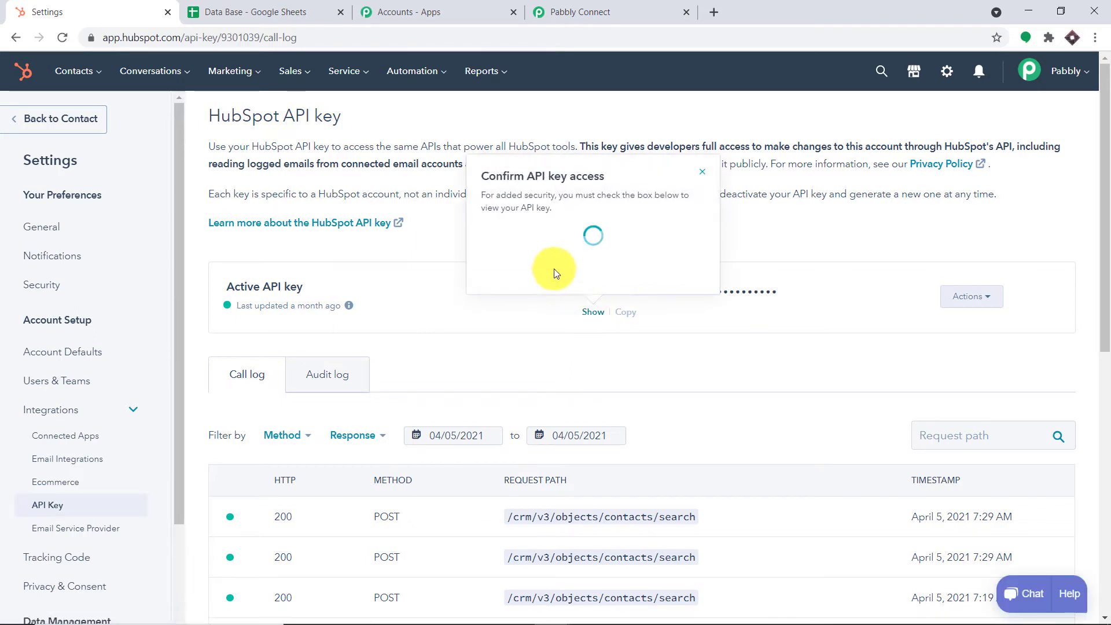
{"action": "left_click", "coordinate": [499, 252]}
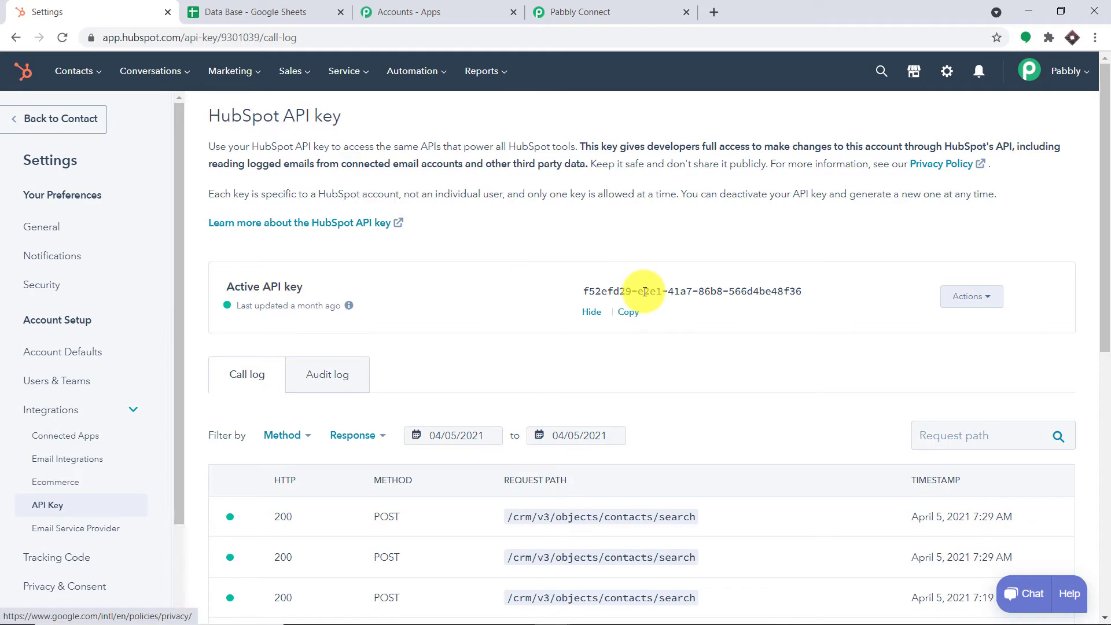
{"action": "left_click", "coordinate": [634, 318]}
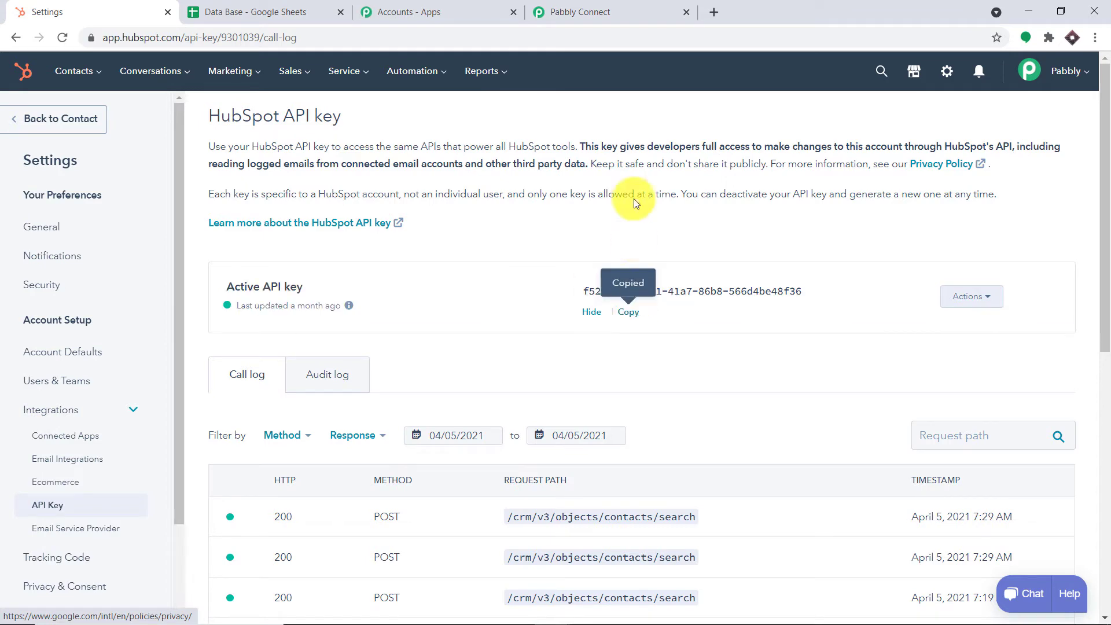
- Return to Pabbly's new credentials form and bring up paste options in the API key field
{"action": "left_click", "coordinate": [631, 8]}
{"action": "left_click", "coordinate": [529, 317]}
{"action": "right_click", "coordinate": [540, 317]}
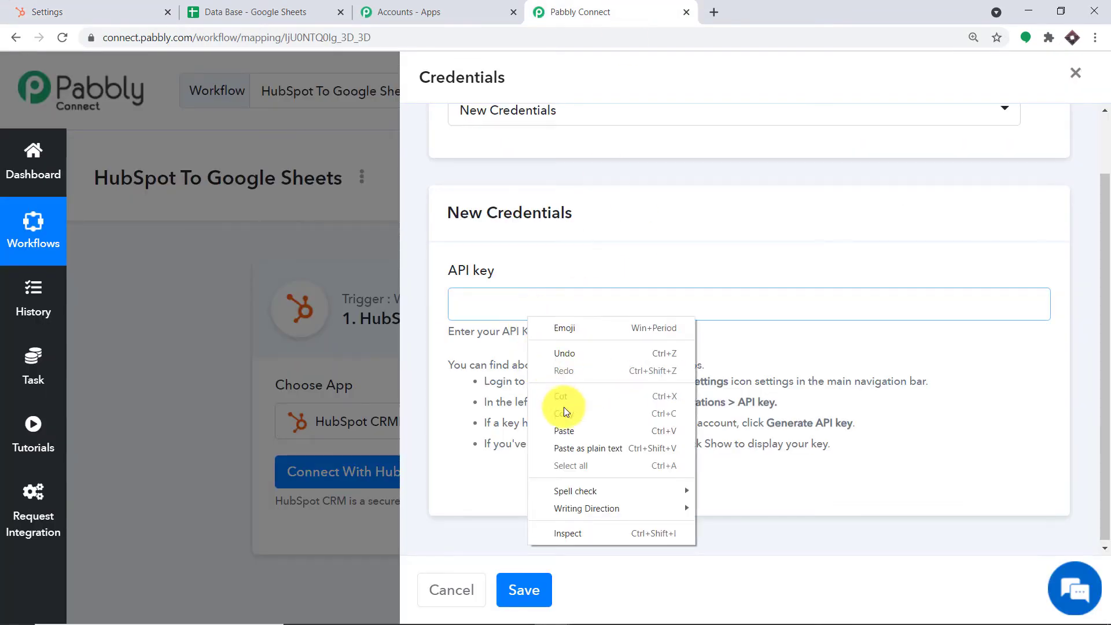
- Paste the HubSpot API key, save the connection, and switch back to HubSpot
{"action": "left_click", "coordinate": [568, 427]}
{"action": "left_click", "coordinate": [523, 589]}
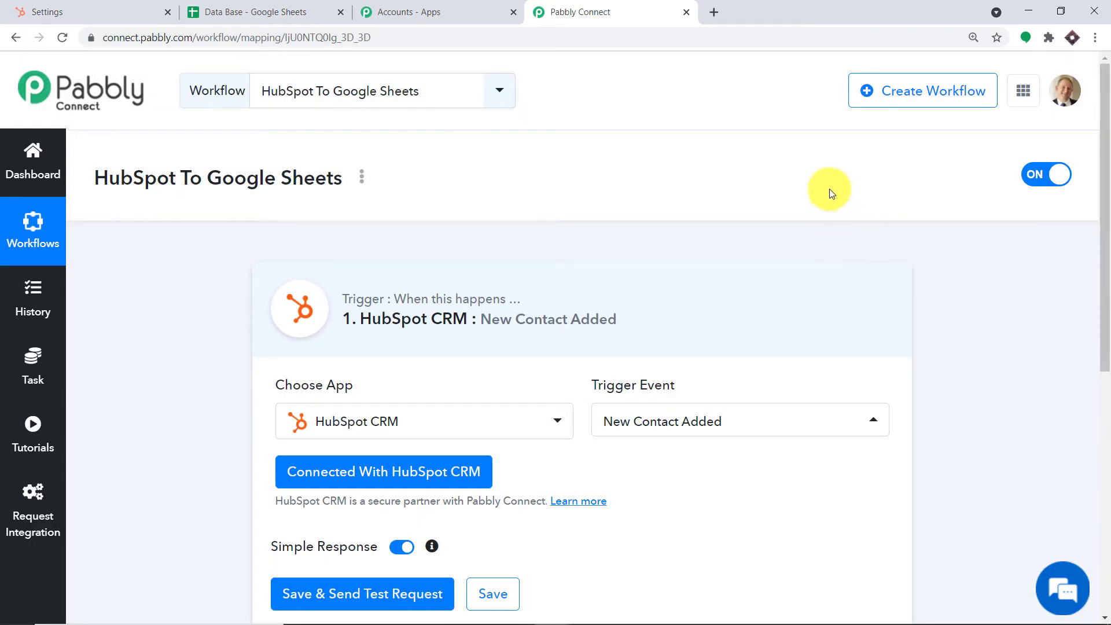
{"action": "scroll", "coordinate": [774, 223], "scroll_direction": "down", "scroll_amount": 2}
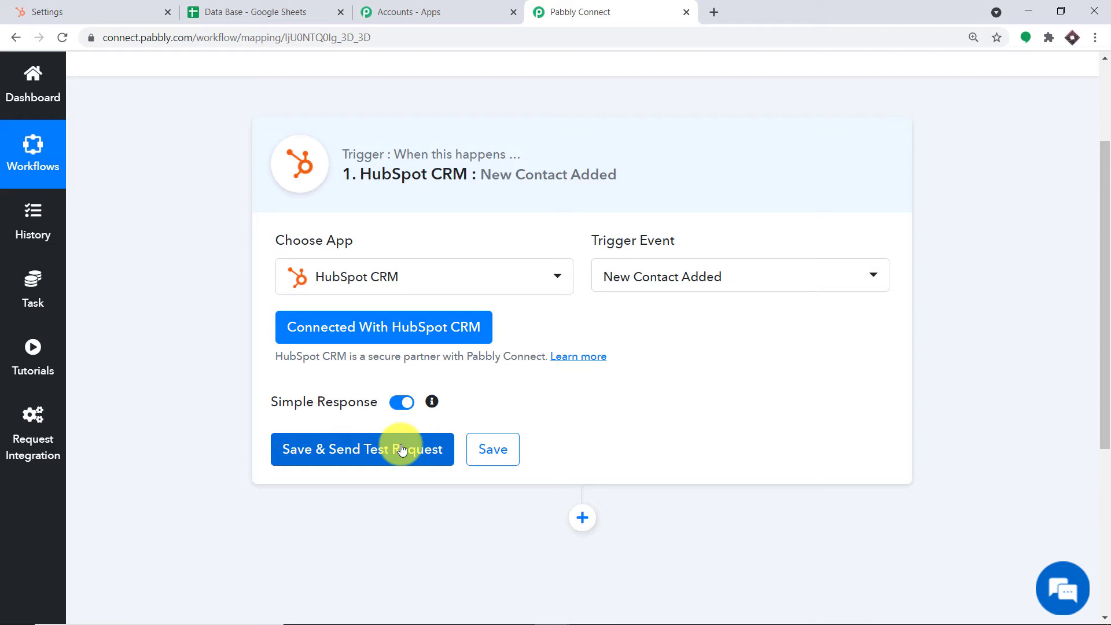
{"action": "left_click", "coordinate": [104, 12]}
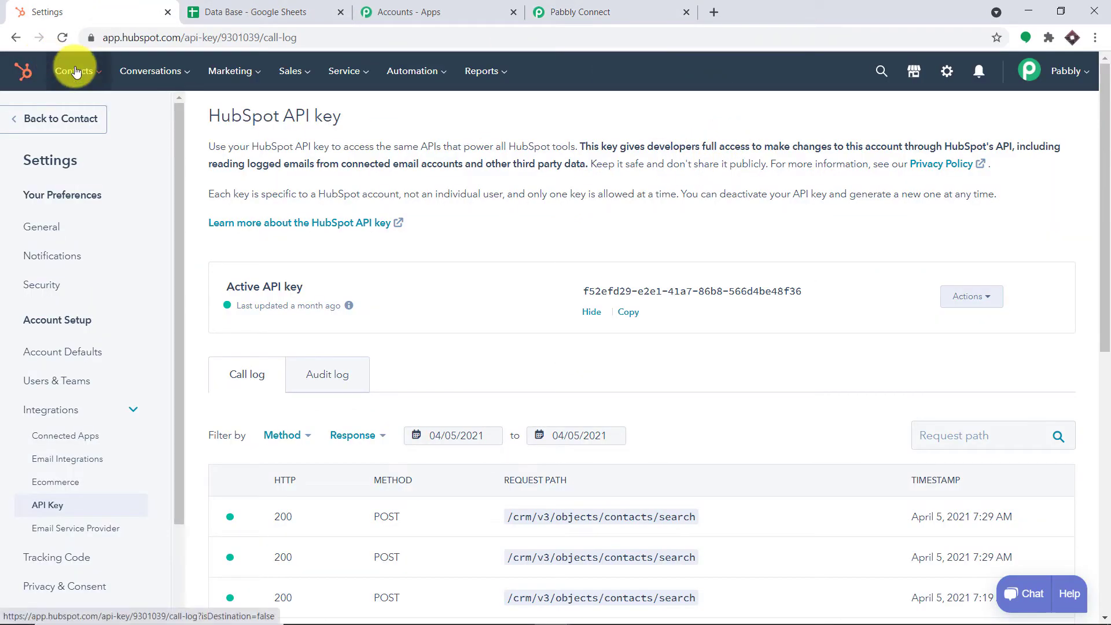
- Start a new contact from the Contacts list and enter its e-mail, first and last name
{"action": "left_click", "coordinate": [93, 113]}
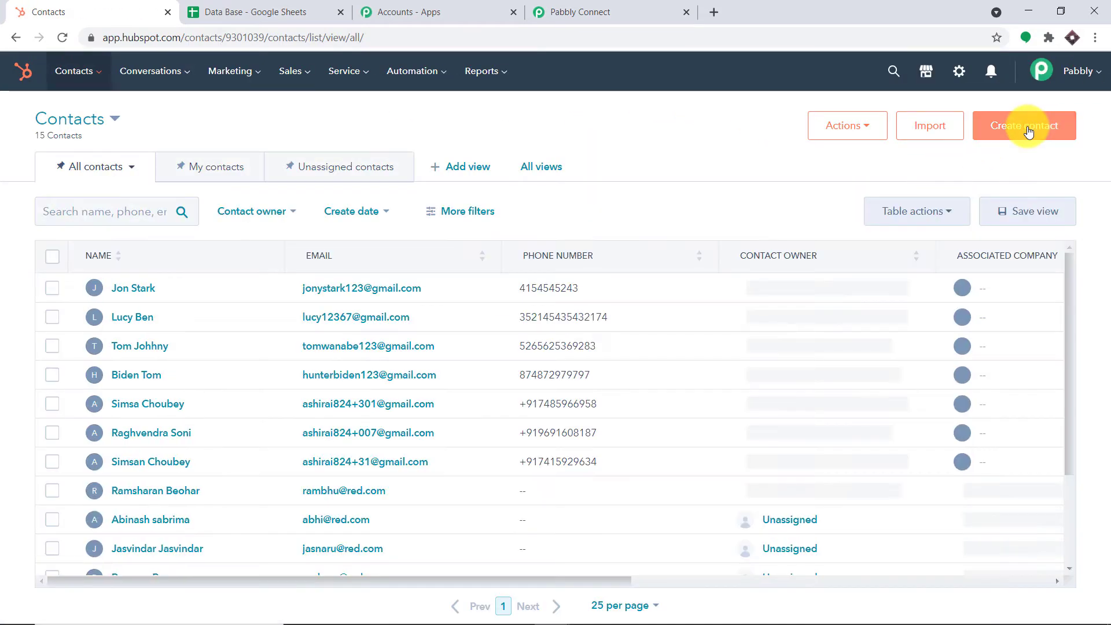
{"action": "left_click", "coordinate": [1025, 125]}
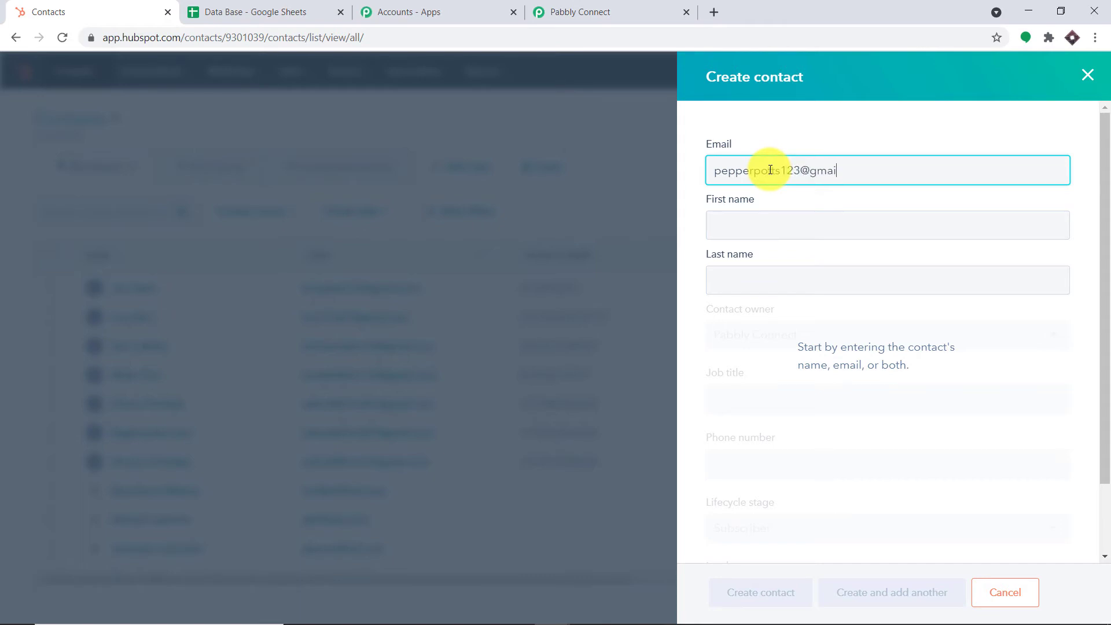
{"action": "type", "text": "com"}
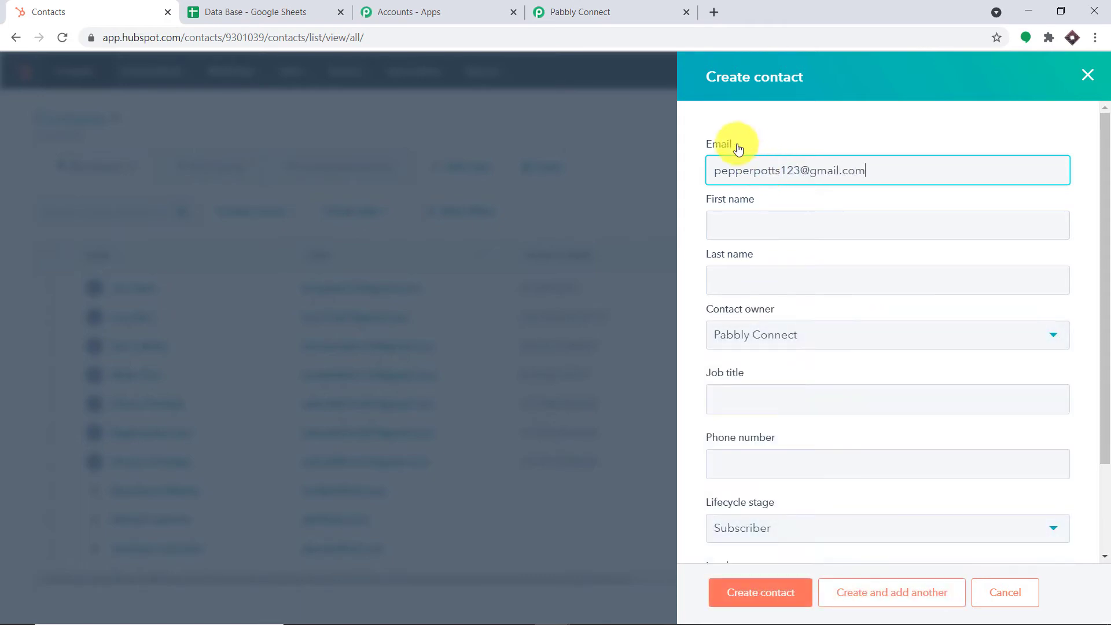
{"action": "left_click", "coordinate": [747, 234]}
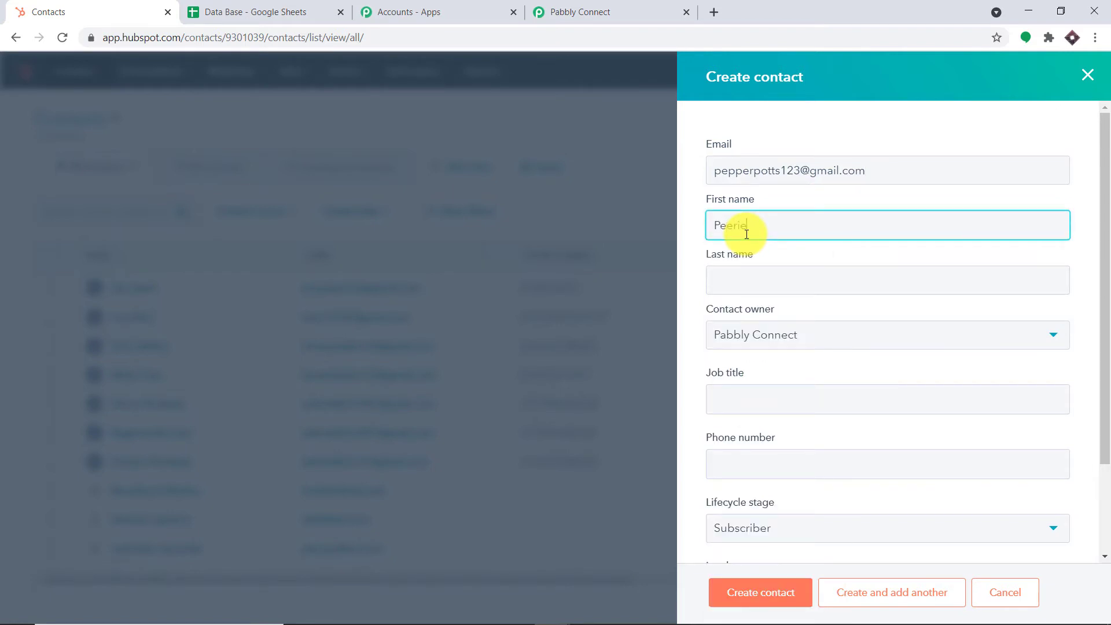
{"action": "left_click", "coordinate": [747, 275]}
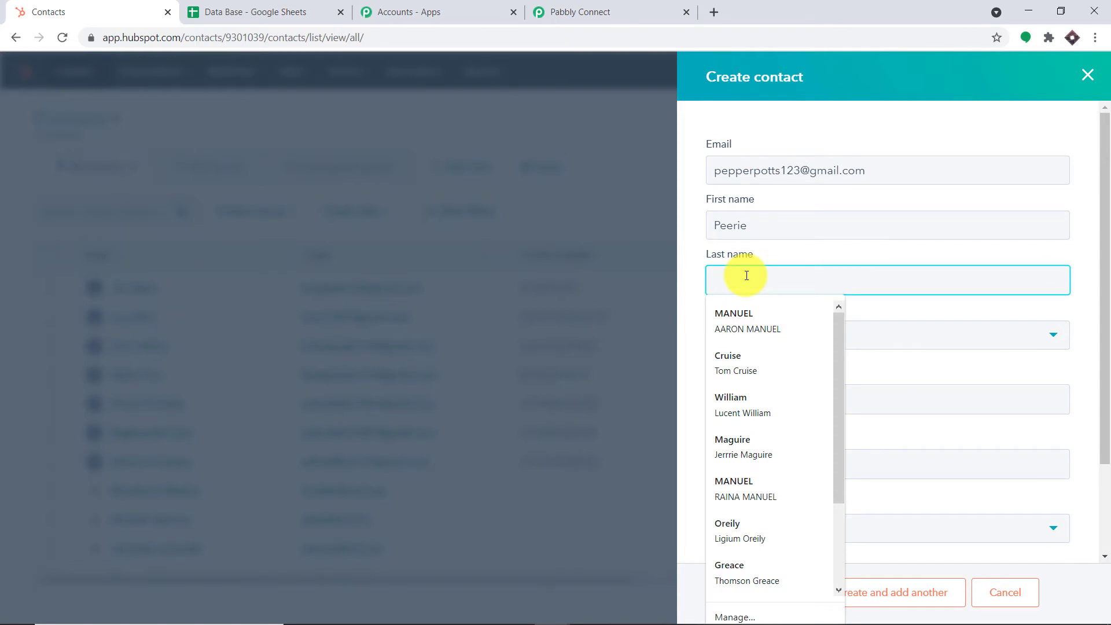
{"action": "type", "text": "T"}
{"action": "key", "text": "BackSpace"}
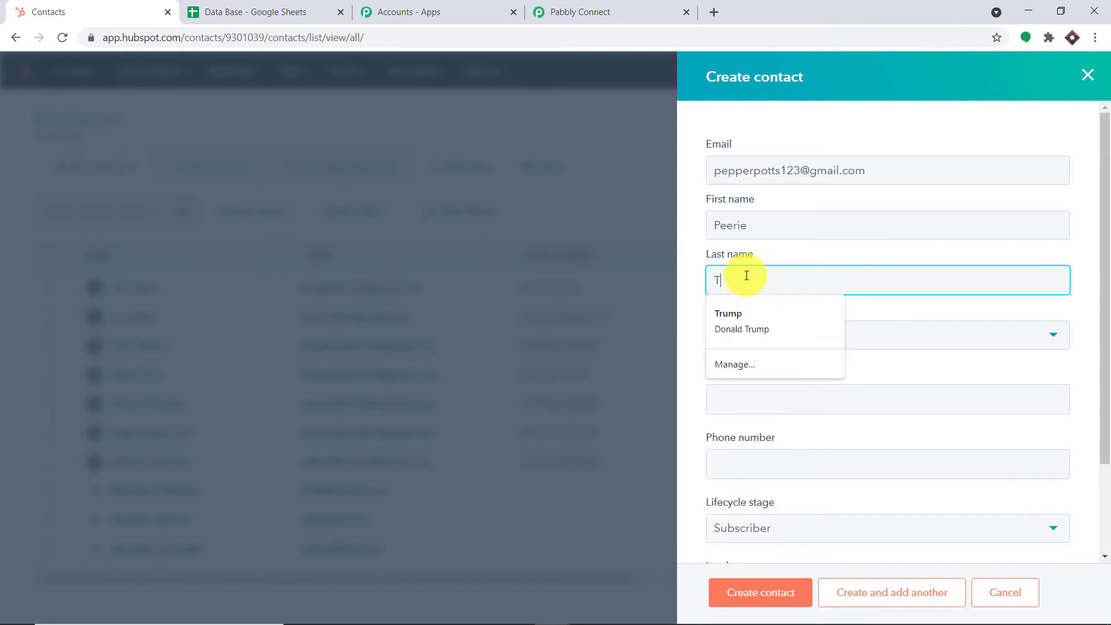
- Fill job title Assistant and the phone number, set lead status New, and create the contact
{"action": "scroll", "coordinate": [747, 283], "scroll_direction": "down", "scroll_amount": 1}
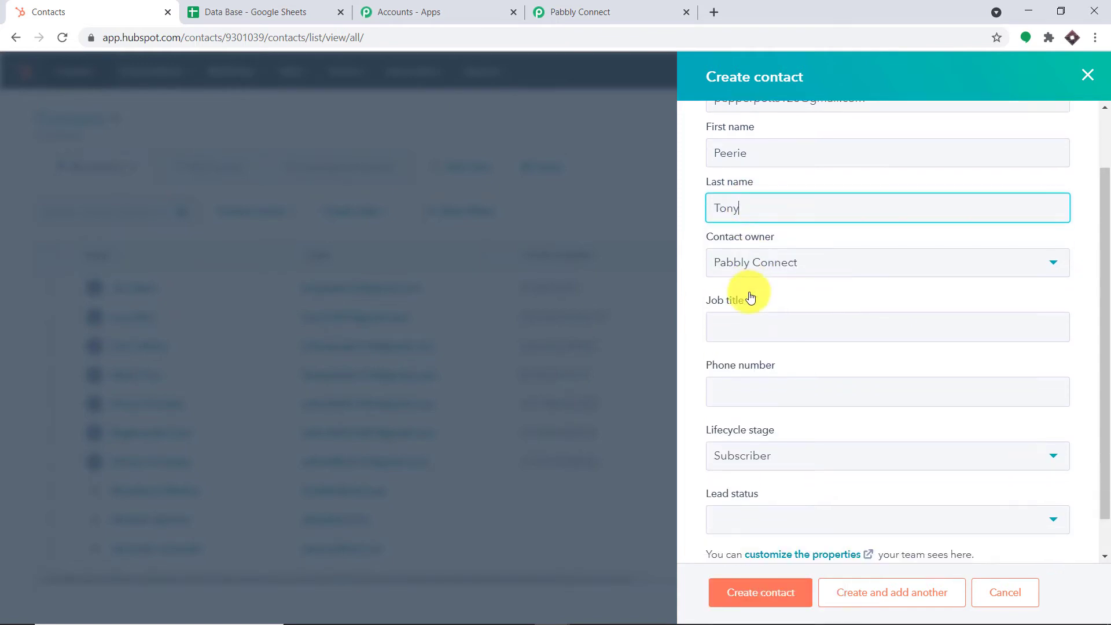
{"action": "scroll", "coordinate": [729, 295], "scroll_direction": "down", "scroll_amount": 1}
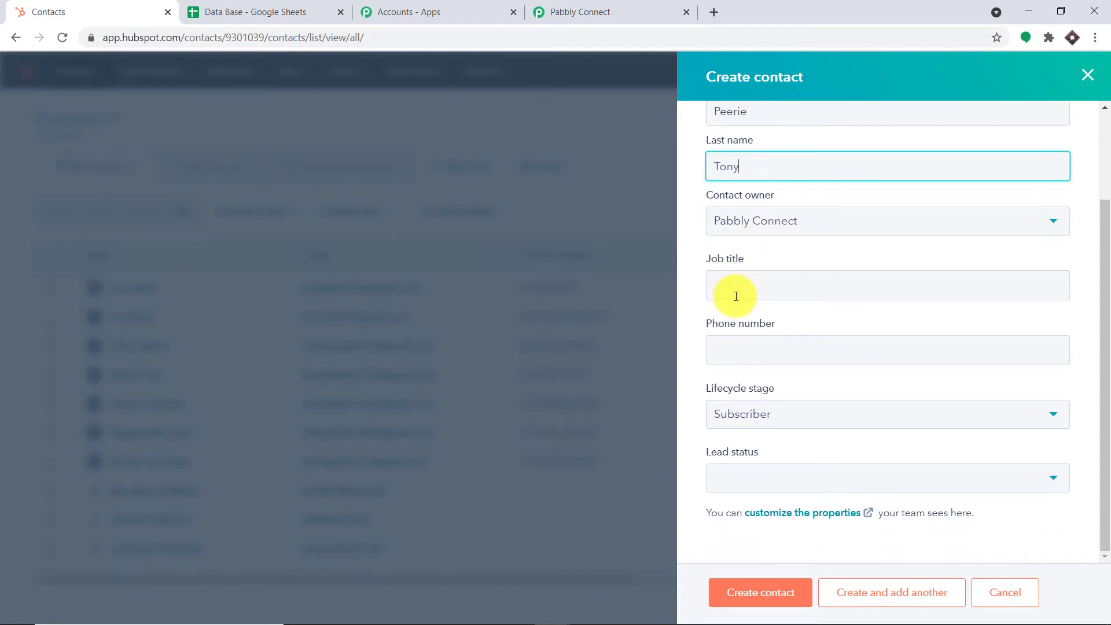
{"action": "left_click", "coordinate": [736, 290]}
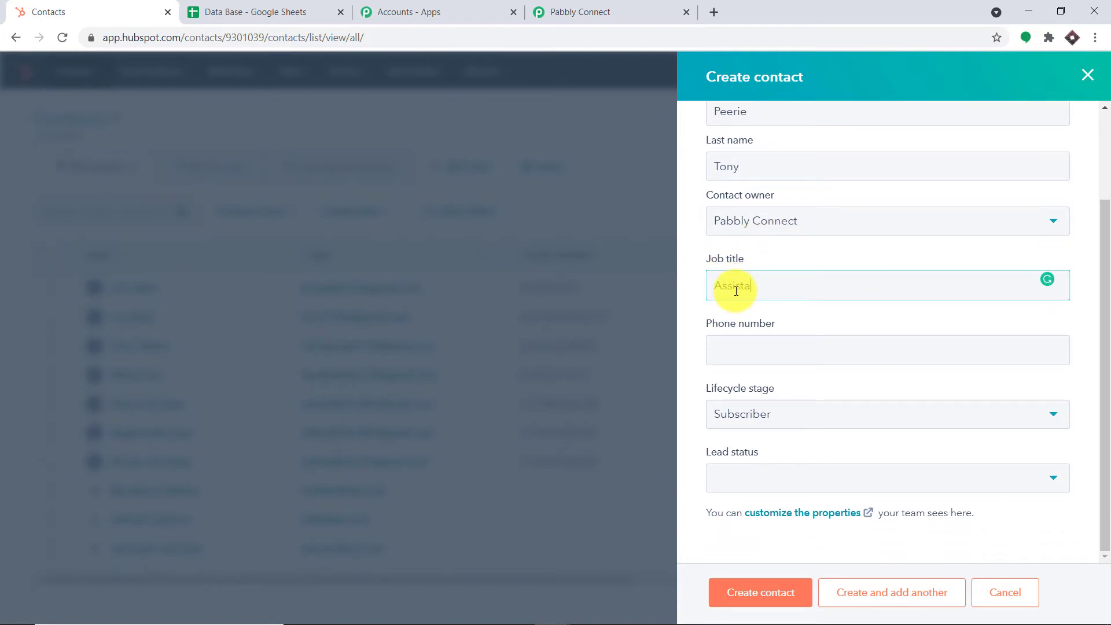
{"action": "left_click", "coordinate": [744, 344]}
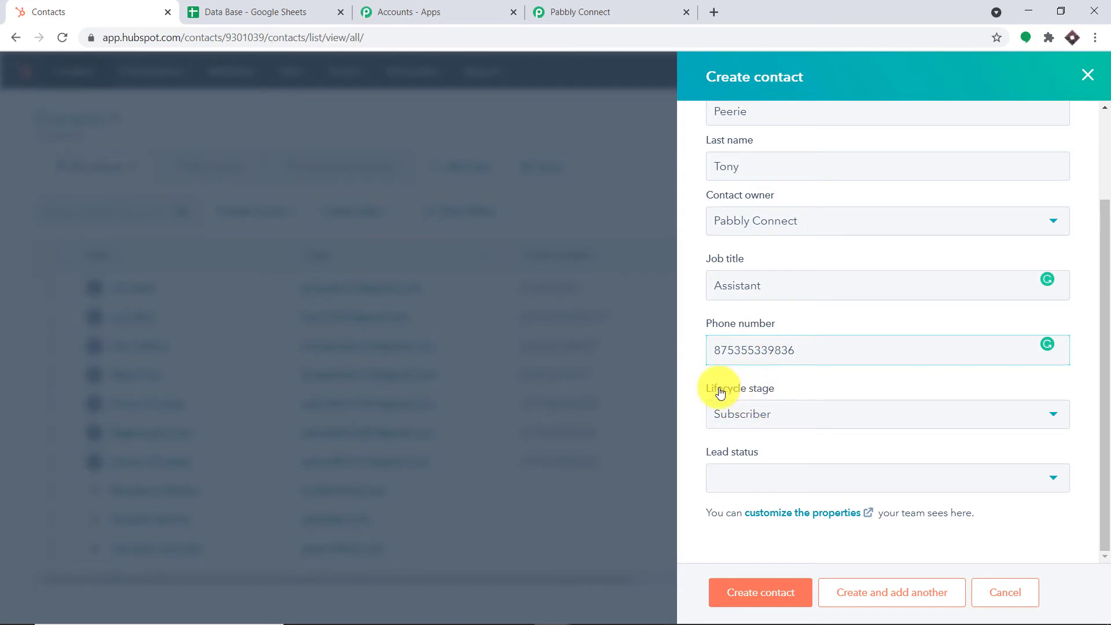
{"action": "left_click", "coordinate": [733, 477]}
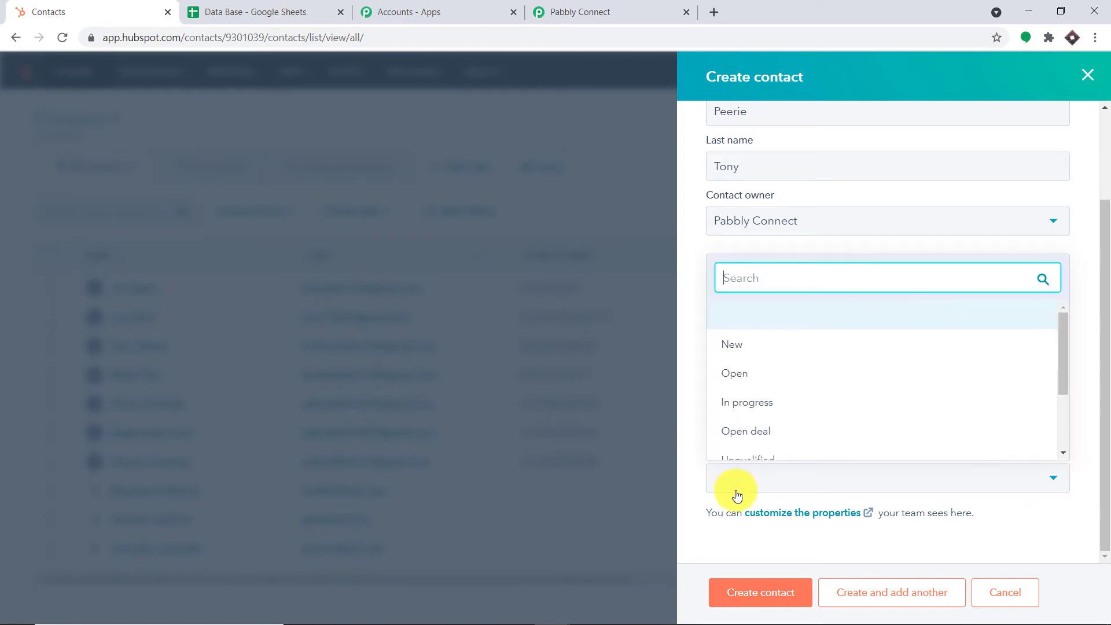
{"action": "left_click", "coordinate": [733, 350]}
{"action": "left_click", "coordinate": [752, 594]}
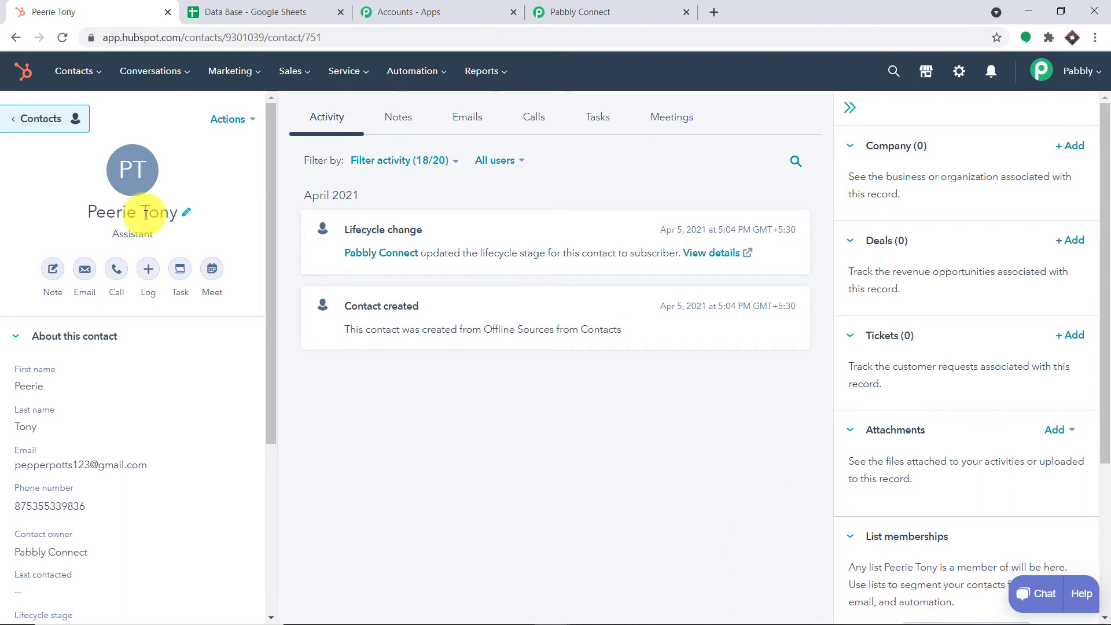
- Save the HubSpot trigger, send a test request, and review the returned contact fields (job title Assistant, lifecycle stage subscriber)
{"action": "left_click", "coordinate": [589, 6]}
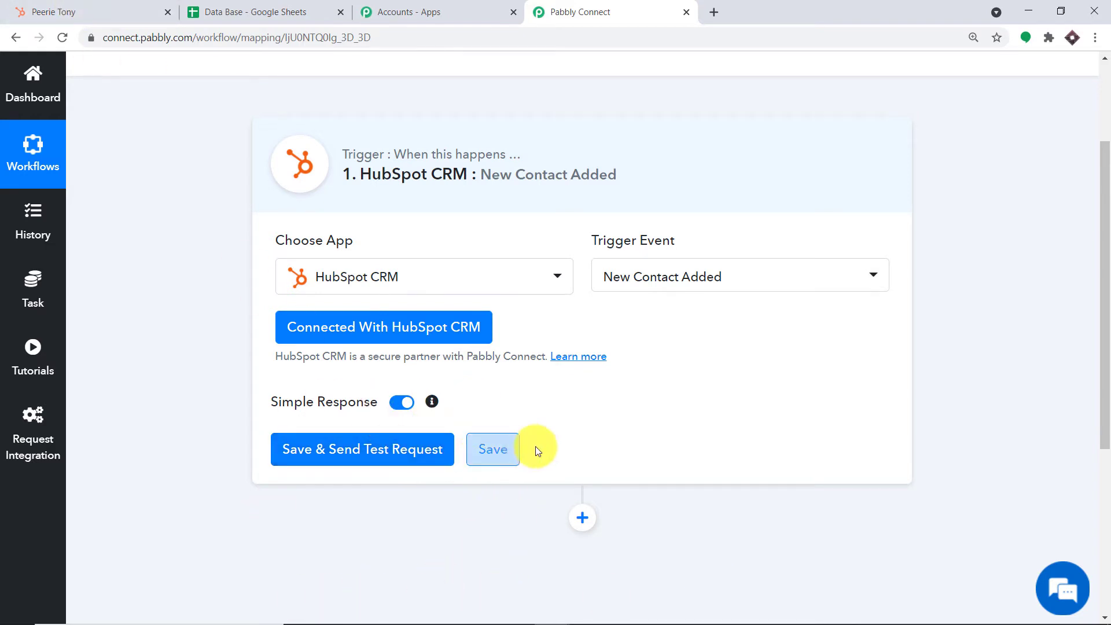
{"action": "left_click", "coordinate": [347, 454]}
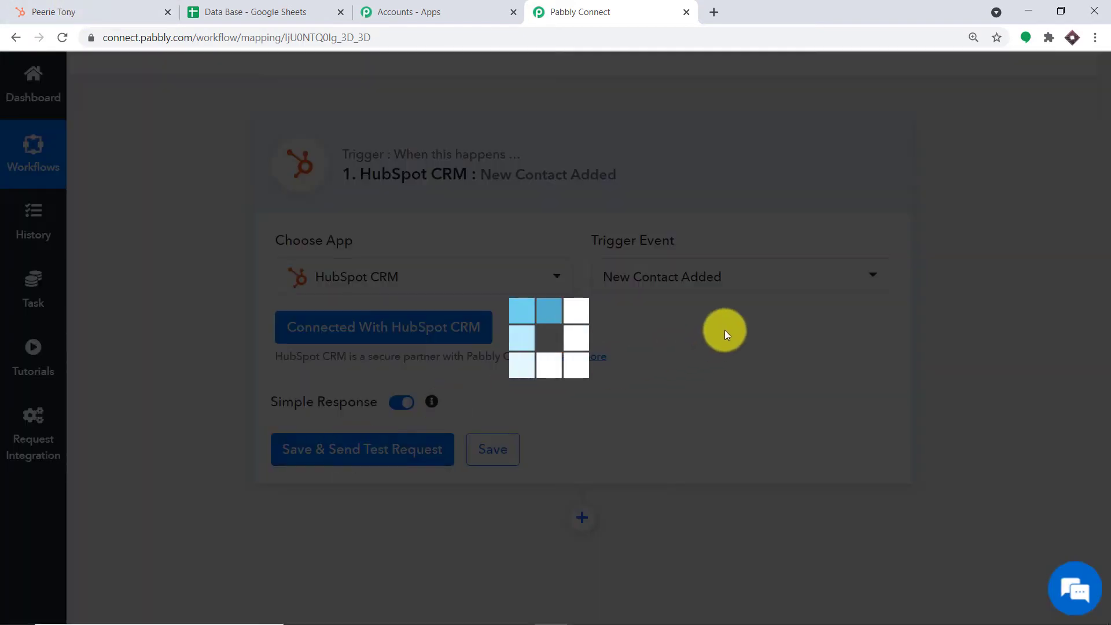
{"action": "scroll", "coordinate": [741, 299], "scroll_direction": "down", "scroll_amount": 4}
{"action": "scroll", "coordinate": [744, 294], "scroll_direction": "down", "scroll_amount": 1}
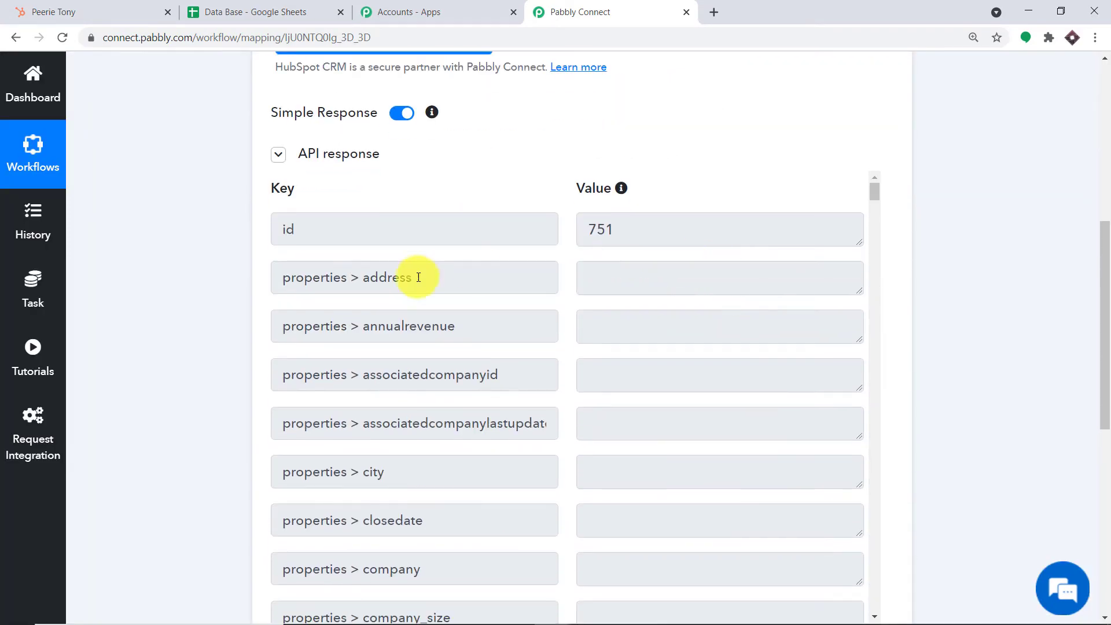
{"action": "scroll", "coordinate": [536, 314], "scroll_direction": "down", "scroll_amount": 4}
{"action": "scroll", "coordinate": [584, 311], "scroll_direction": "down", "scroll_amount": 8}
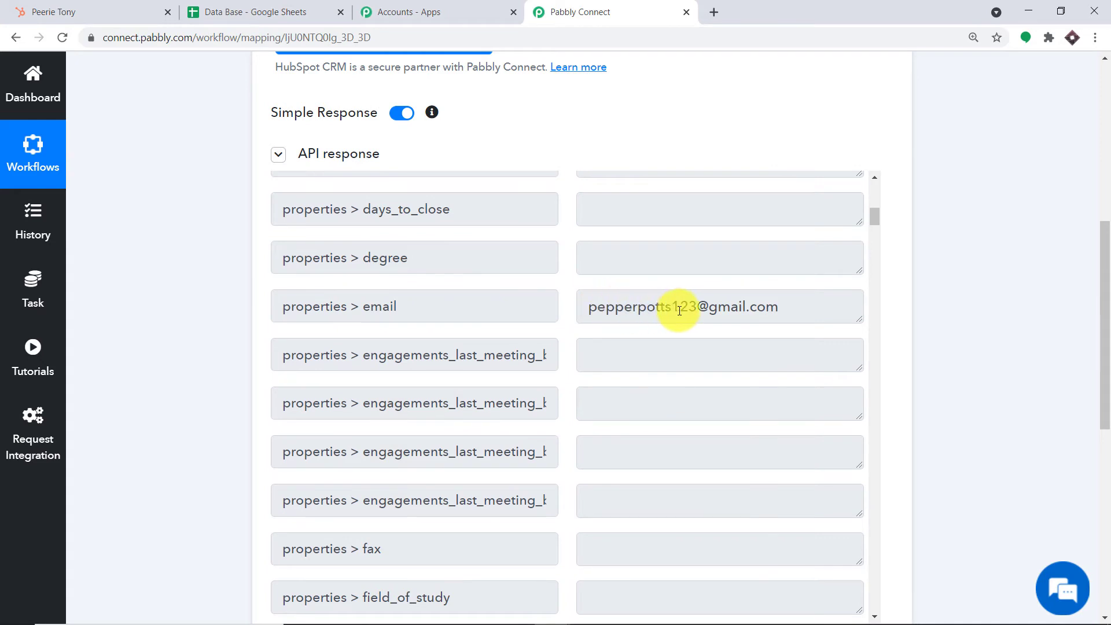
{"action": "scroll", "coordinate": [719, 302], "scroll_direction": "down", "scroll_amount": 9}
{"action": "scroll", "coordinate": [716, 303], "scroll_direction": "down", "scroll_amount": 3}
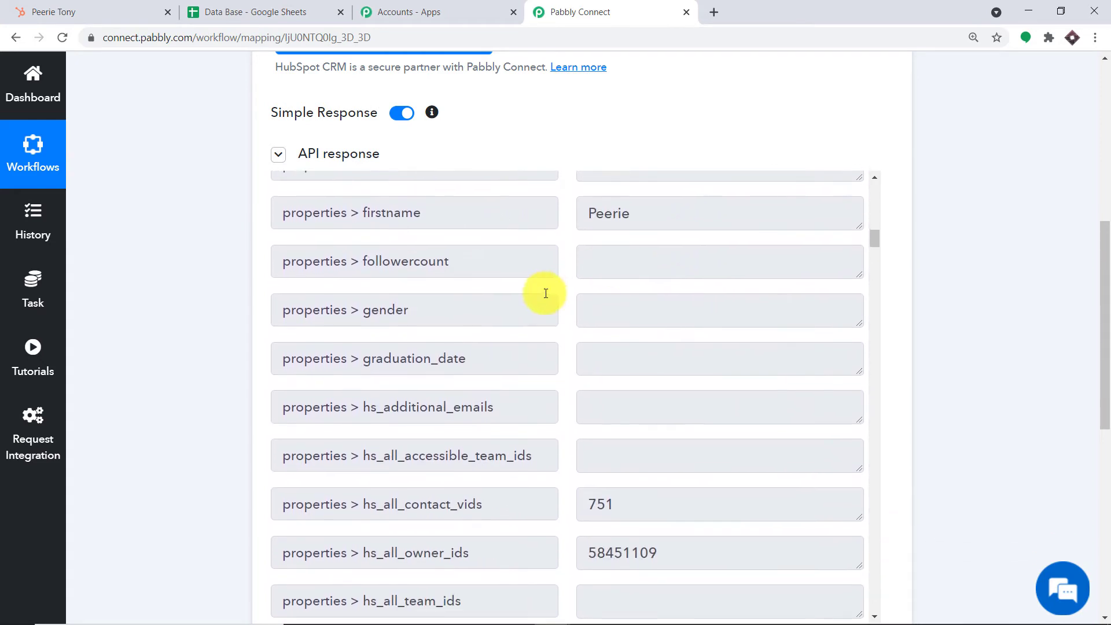
{"action": "scroll", "coordinate": [632, 238], "scroll_direction": "down", "scroll_amount": 6}
{"action": "scroll", "coordinate": [639, 306], "scroll_direction": "down", "scroll_amount": 20}
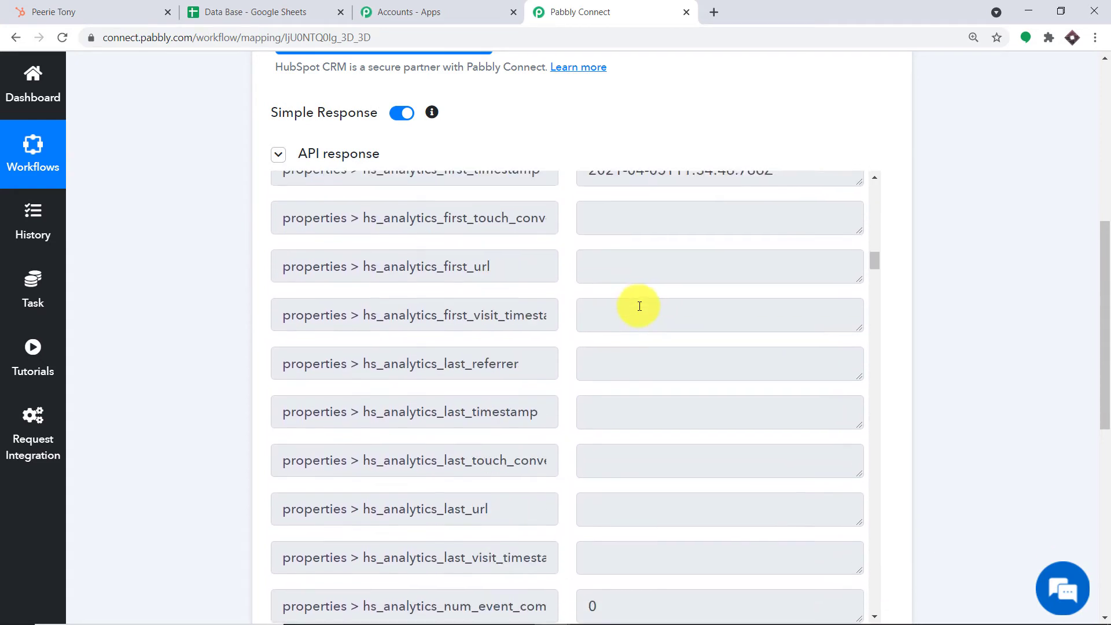
{"action": "scroll", "coordinate": [645, 299], "scroll_direction": "down", "scroll_amount": 20}
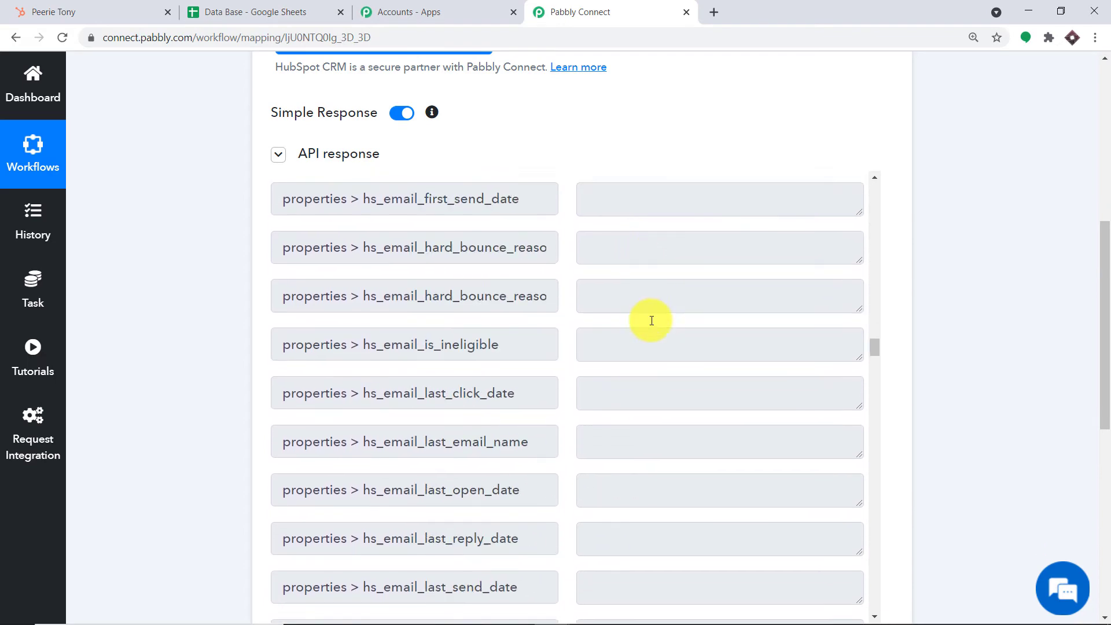
{"action": "scroll", "coordinate": [651, 321], "scroll_direction": "down", "scroll_amount": 20}
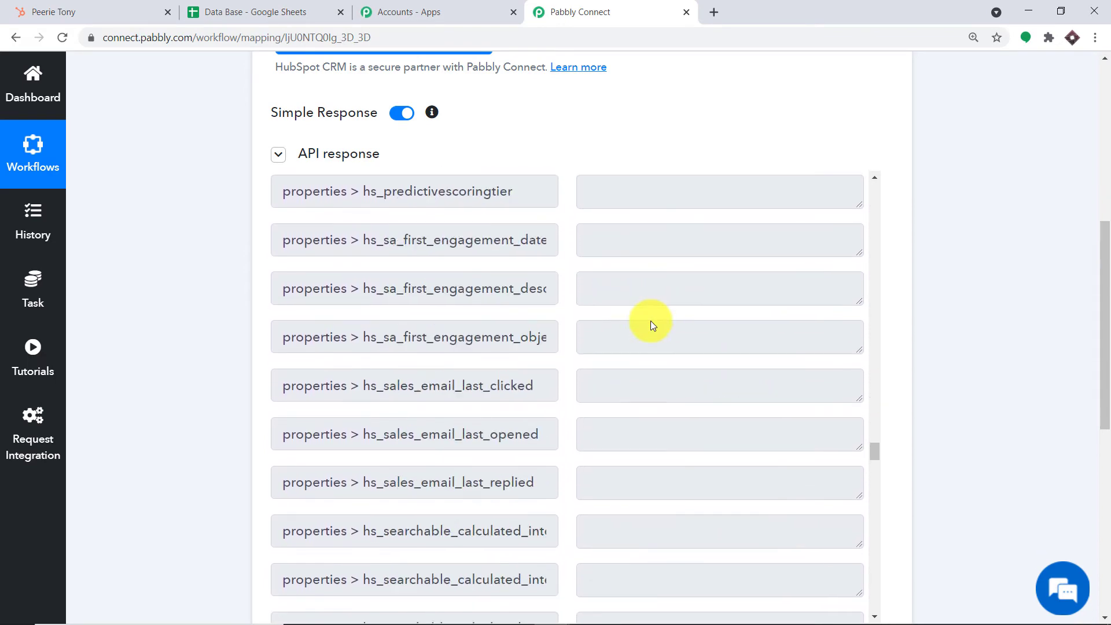
{"action": "scroll", "coordinate": [646, 322], "scroll_direction": "down", "scroll_amount": 20}
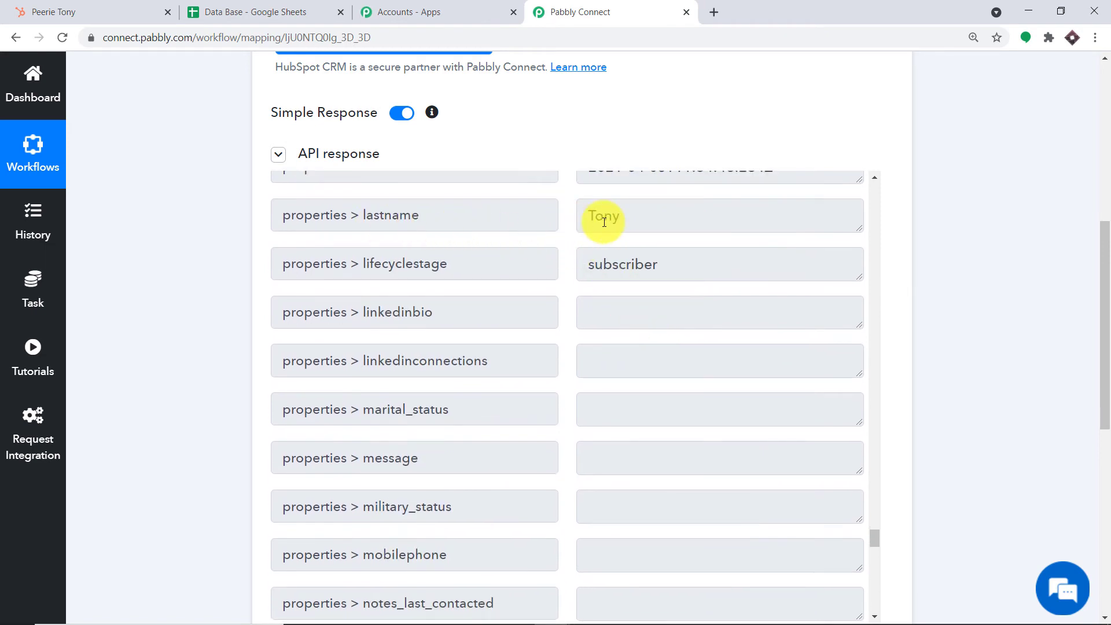
{"action": "scroll", "coordinate": [675, 199], "scroll_direction": "down", "scroll_amount": 3}
{"action": "scroll", "coordinate": [643, 244], "scroll_direction": "up", "scroll_amount": 3}
{"action": "scroll", "coordinate": [644, 243], "scroll_direction": "down", "scroll_amount": 15}
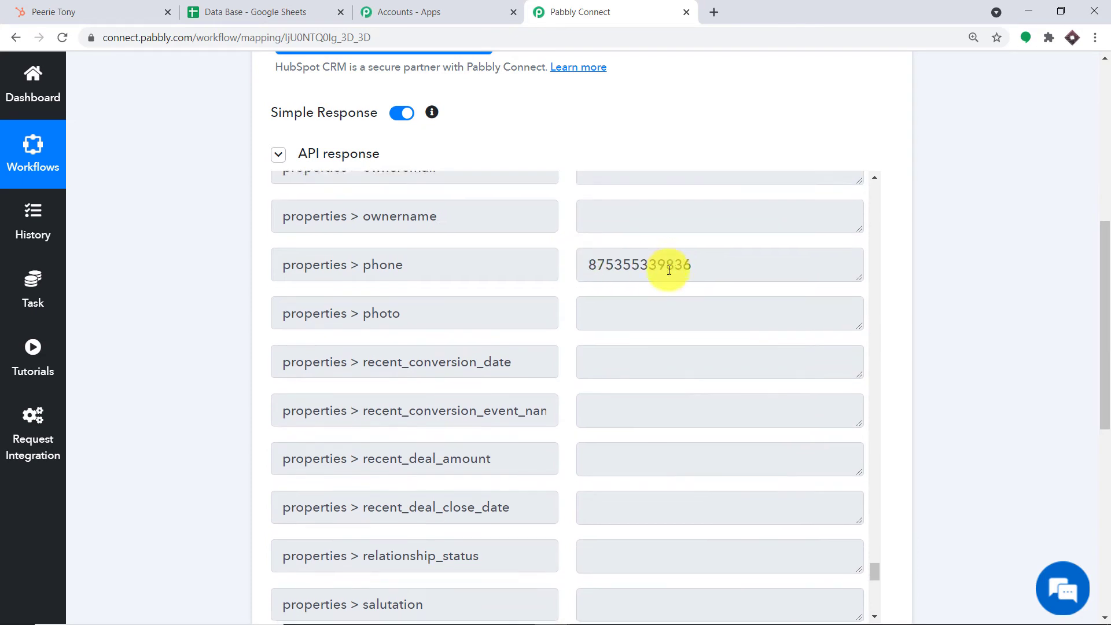
{"action": "scroll", "coordinate": [667, 275], "scroll_direction": "down", "scroll_amount": 20}
{"action": "scroll", "coordinate": [673, 284], "scroll_direction": "down", "scroll_amount": 3}
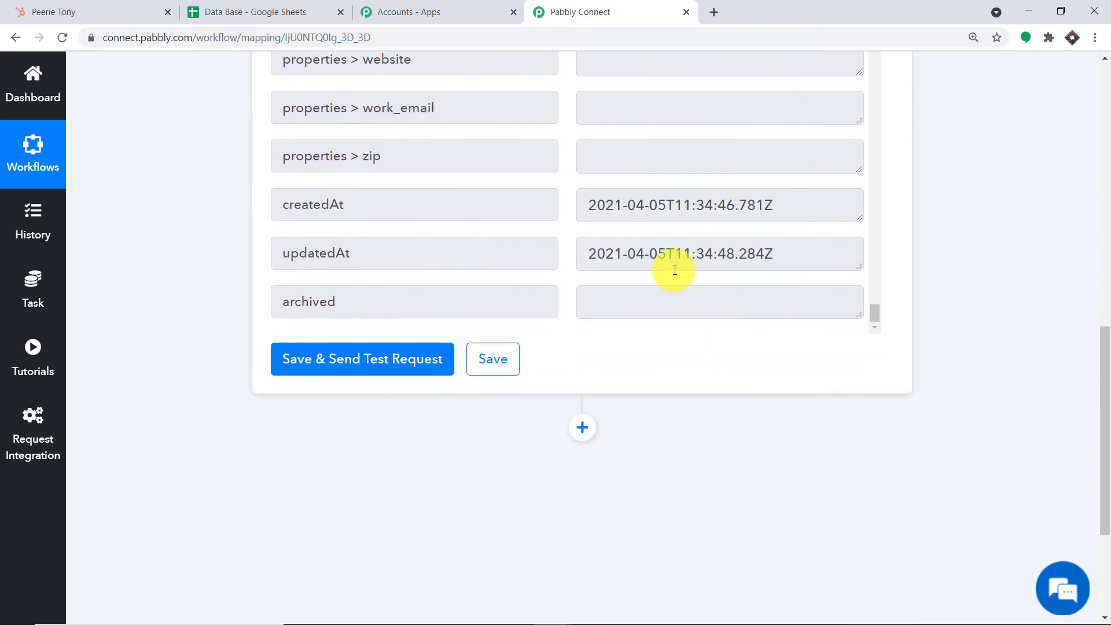
{"action": "scroll", "coordinate": [672, 268], "scroll_direction": "up", "scroll_amount": 6}
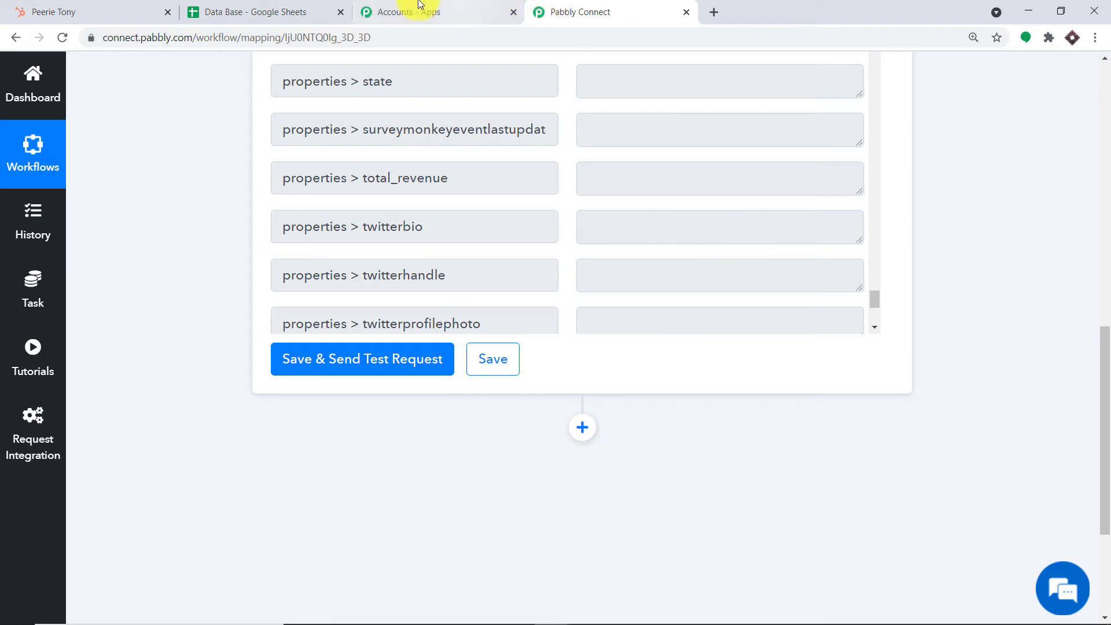
- Create a new blank spreadsheet from the Google Sheets home page
{"action": "left_click", "coordinate": [284, 10]}
{"action": "left_click", "coordinate": [33, 83]}
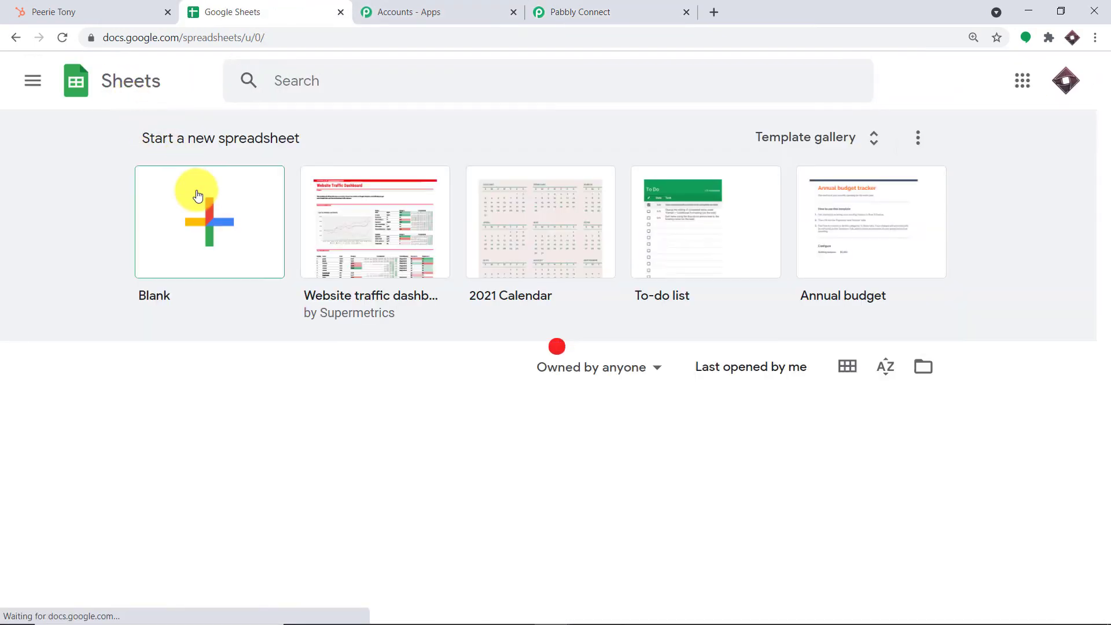
{"action": "left_click", "coordinate": [205, 191]}
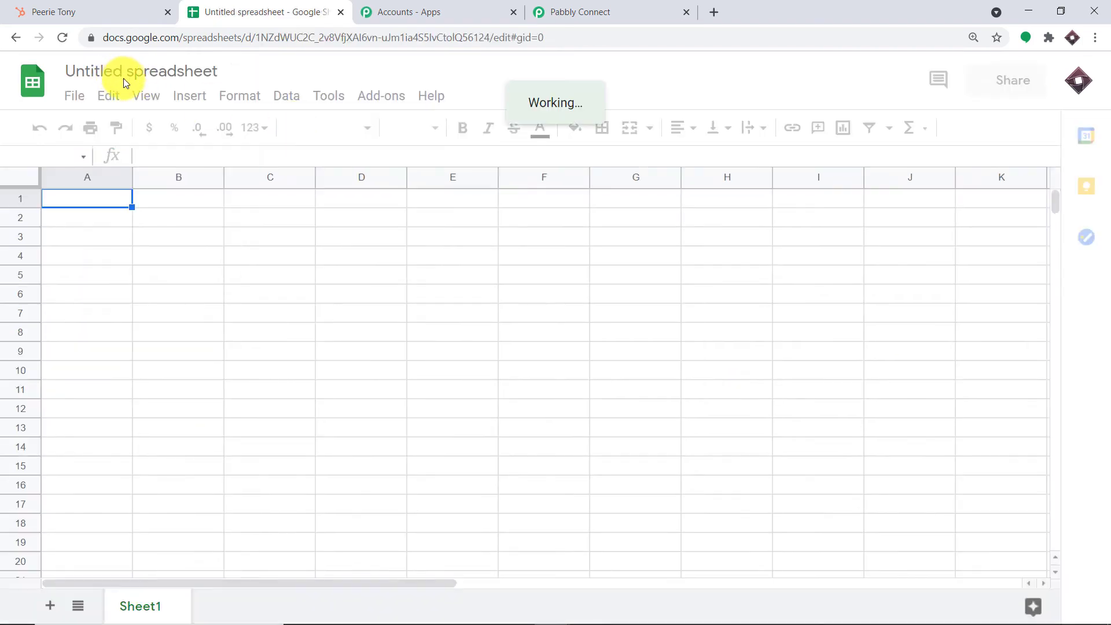
- Rename the untitled spreadsheet to 'HubSpot Database'
{"action": "left_click", "coordinate": [141, 70]}
{"action": "key", "text": "End"}
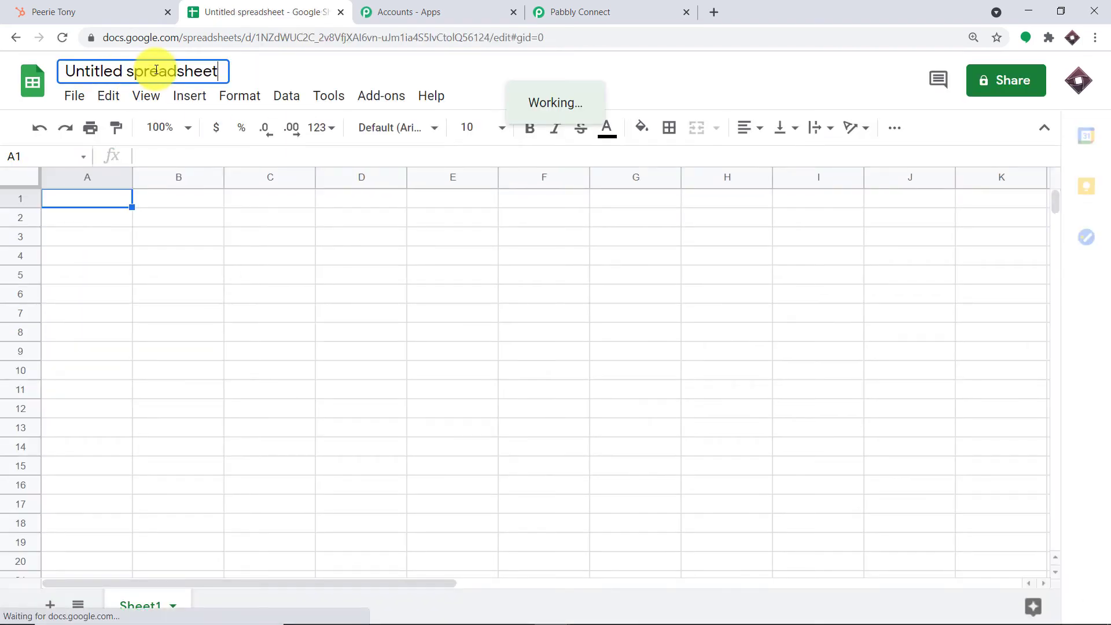
{"action": "key", "text": "BackSpace"}
{"action": "key", "text": "BackSpace"}
{"action": "key", "text": "BackSpace"}
{"action": "key", "text": "BackSpace"}
{"action": "key", "text": "BackSpace"}
{"action": "key", "text": "BackSpace"}
{"action": "key", "text": "BackSpace"}
{"action": "key", "text": "BackSpace"}
{"action": "key", "text": "BackSpace"}
{"action": "key", "text": "BackSpace"}
{"action": "key", "text": "BackSpace"}
{"action": "key", "text": "BackSpace"}
{"action": "key", "text": "BackSpace"}
{"action": "key", "text": "BackSpace"}
{"action": "key", "text": "BackSpace"}
{"action": "key", "text": "BackSpace"}
{"action": "key", "text": "BackSpace"}
{"action": "key", "text": "BackSpace"}
{"action": "key", "text": "BackSpace"}
{"action": "key", "text": "BackSpace"}
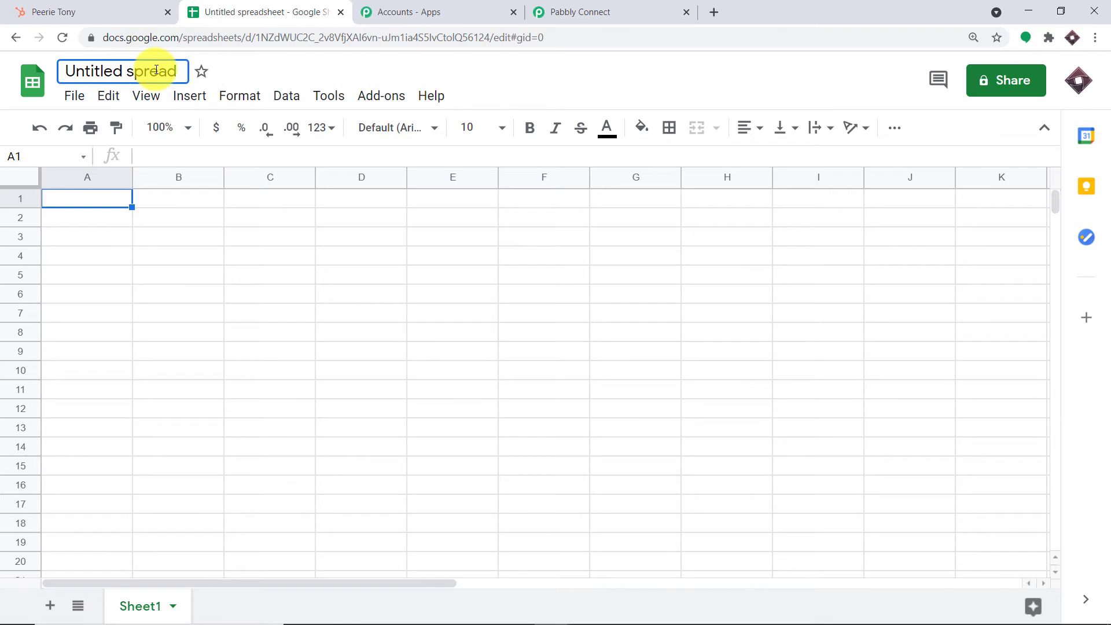
{"action": "type", "text": "Hub"}
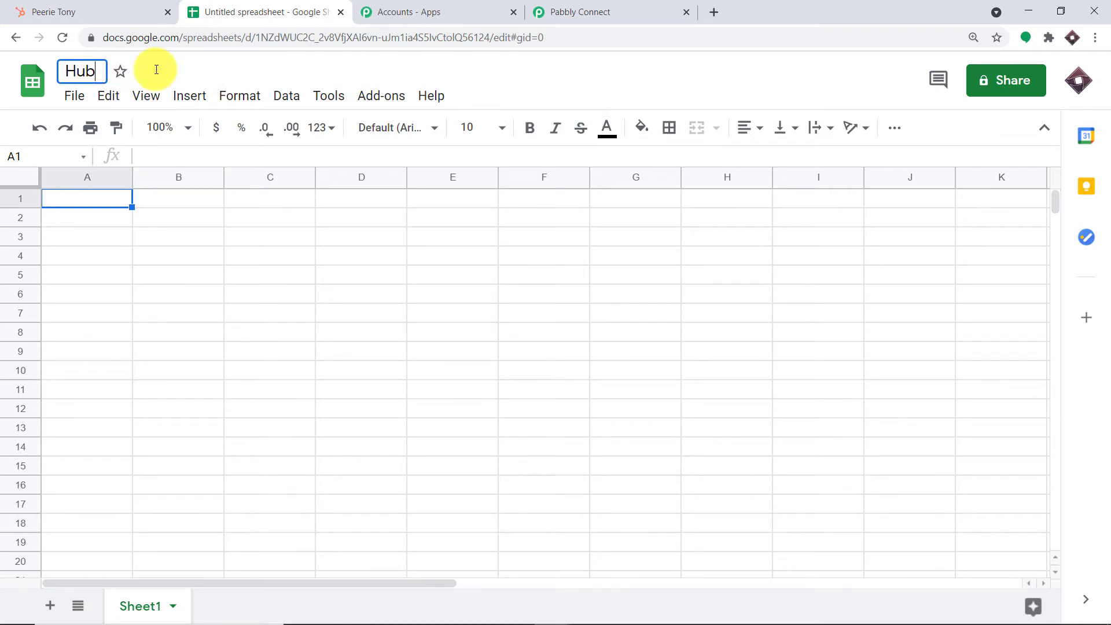
{"action": "type", "text": "Spot Data"}
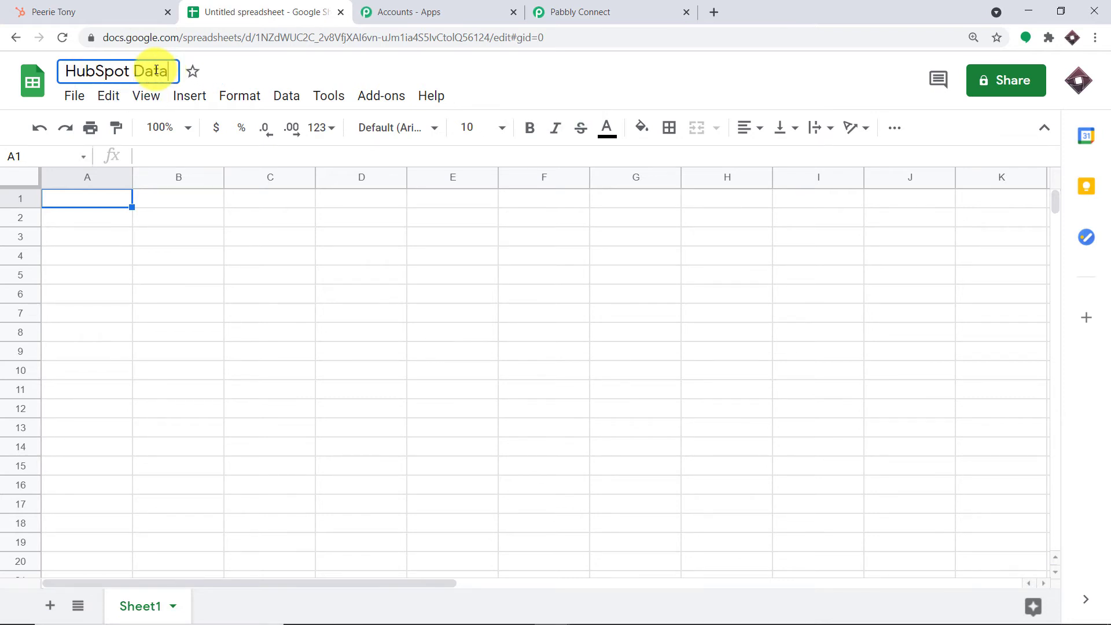
{"action": "type", "text": "base"}
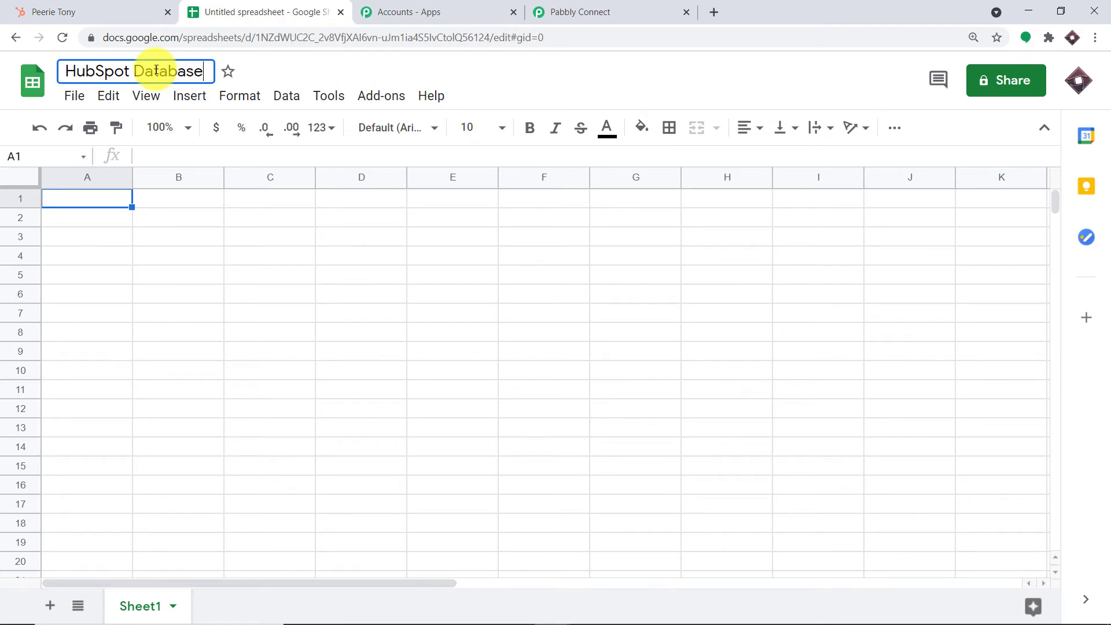
- Enter headers Email, Name, Last Name, Phone Number, Work across A1:E1
{"action": "left_click", "coordinate": [57, 200]}
{"action": "type", "text": "E"}
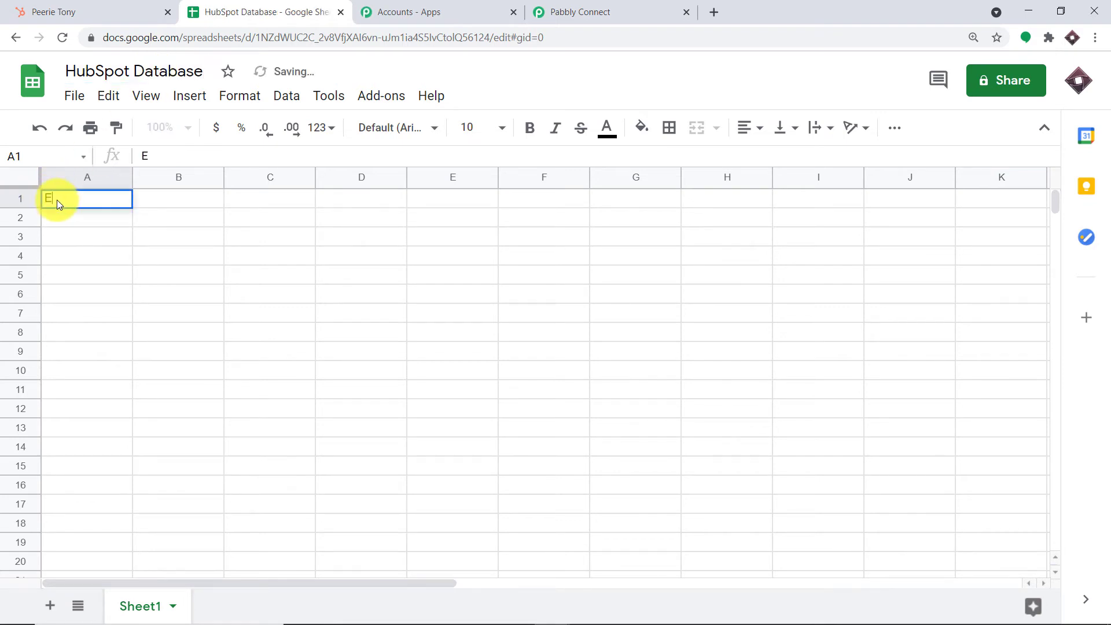
{"action": "type", "text": "mail"}
{"action": "key", "text": "Tab"}
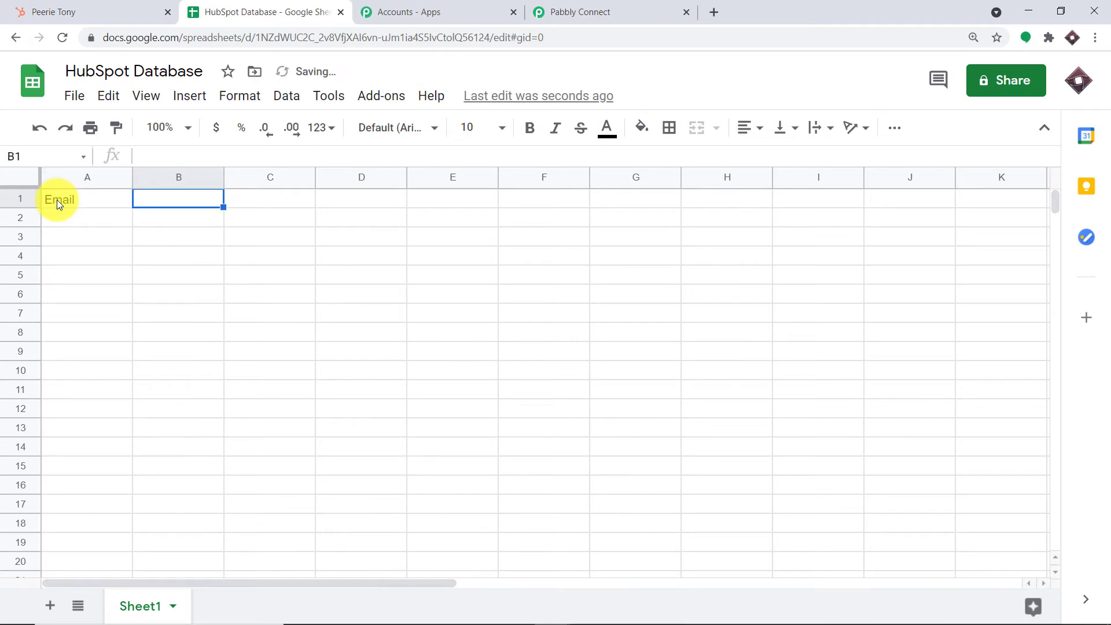
{"action": "type", "text": "Name"}
{"action": "key", "text": "Tab"}
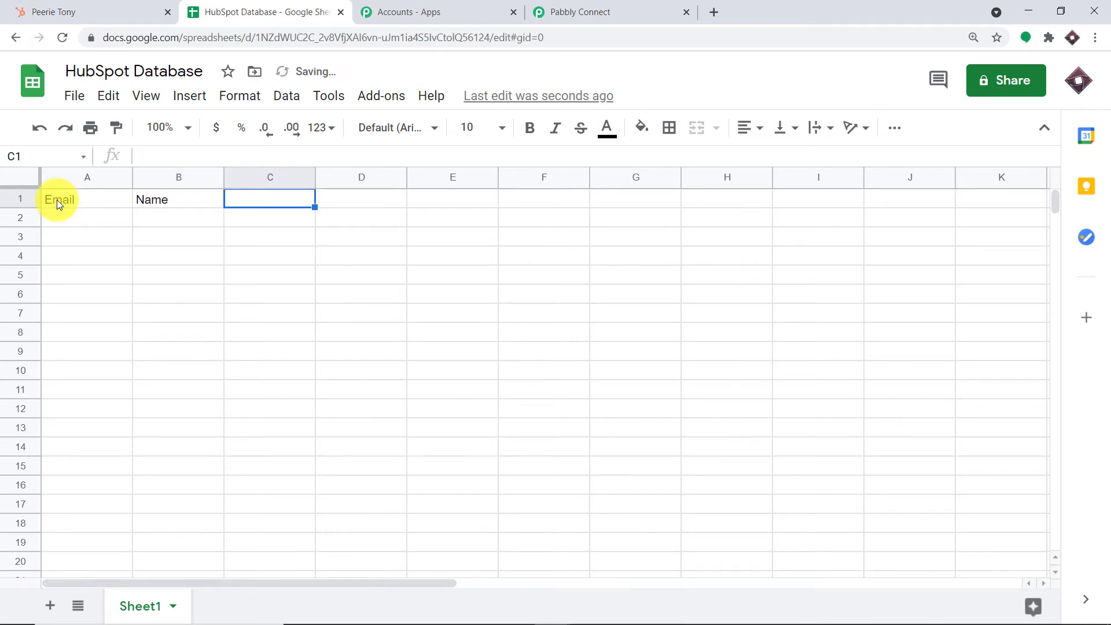
{"action": "type", "text": "Last Name"}
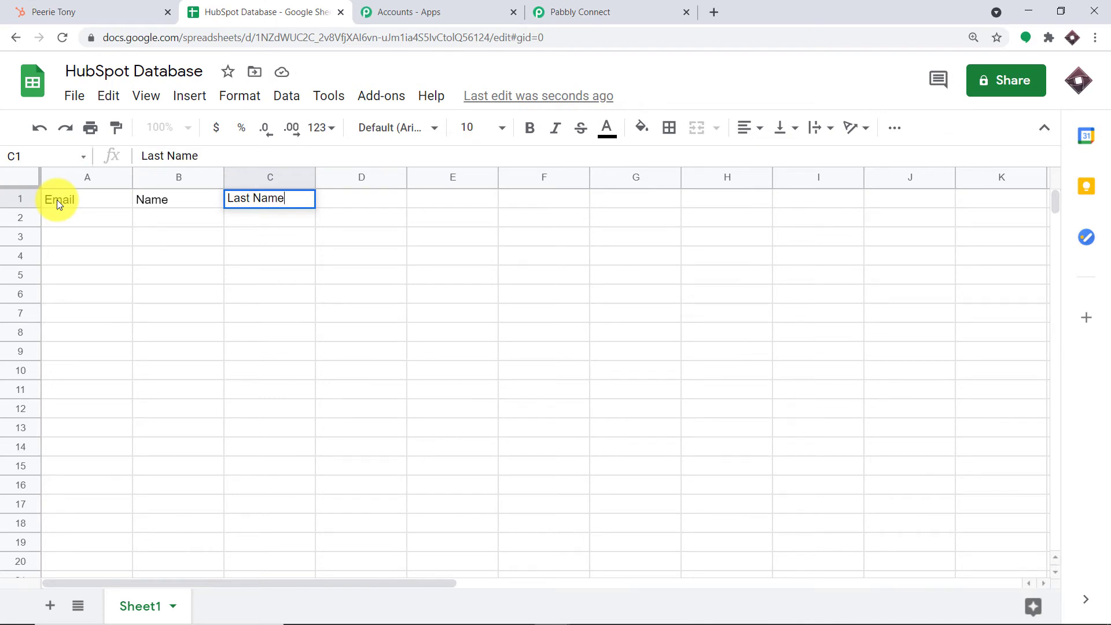
{"action": "key", "text": "Tab"}
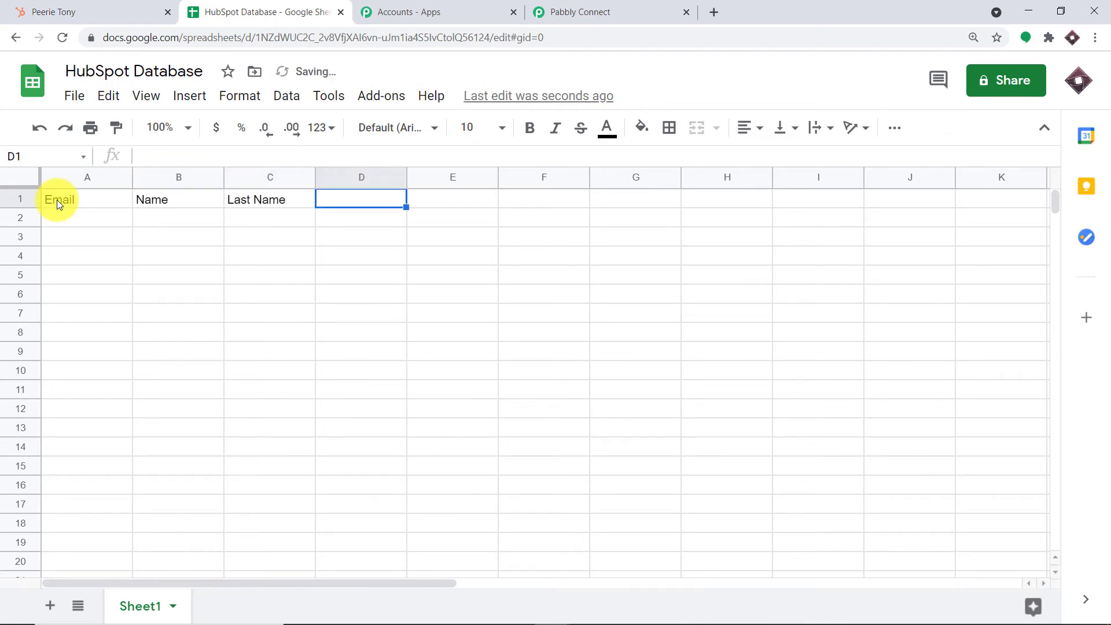
{"action": "type", "text": "Phone Number"}
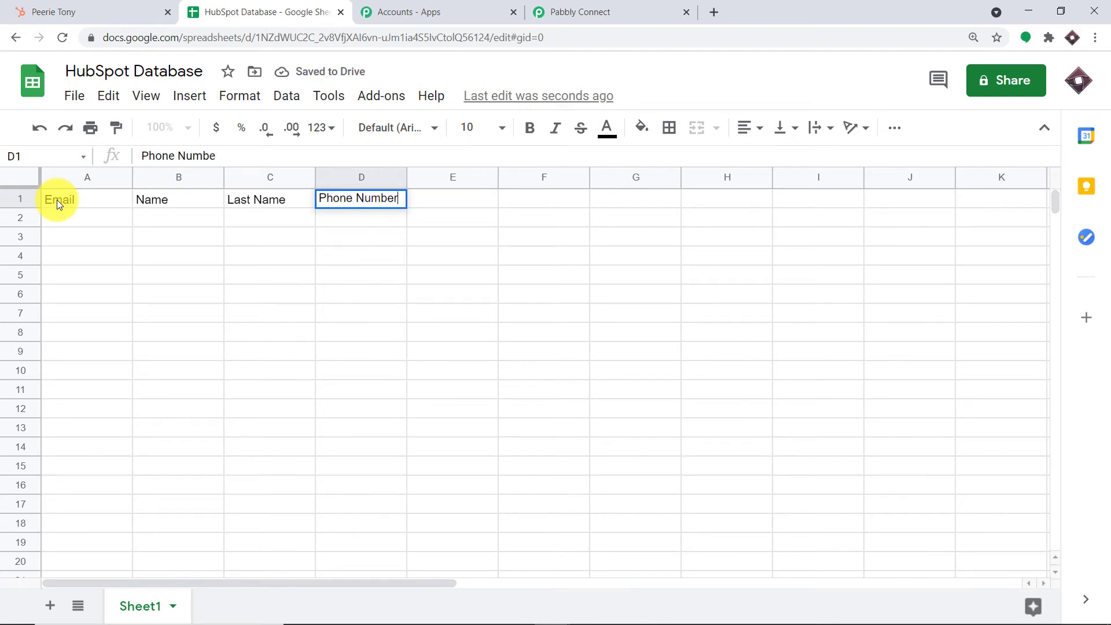
{"action": "key", "text": "Tab"}
{"action": "type", "text": "Work"}
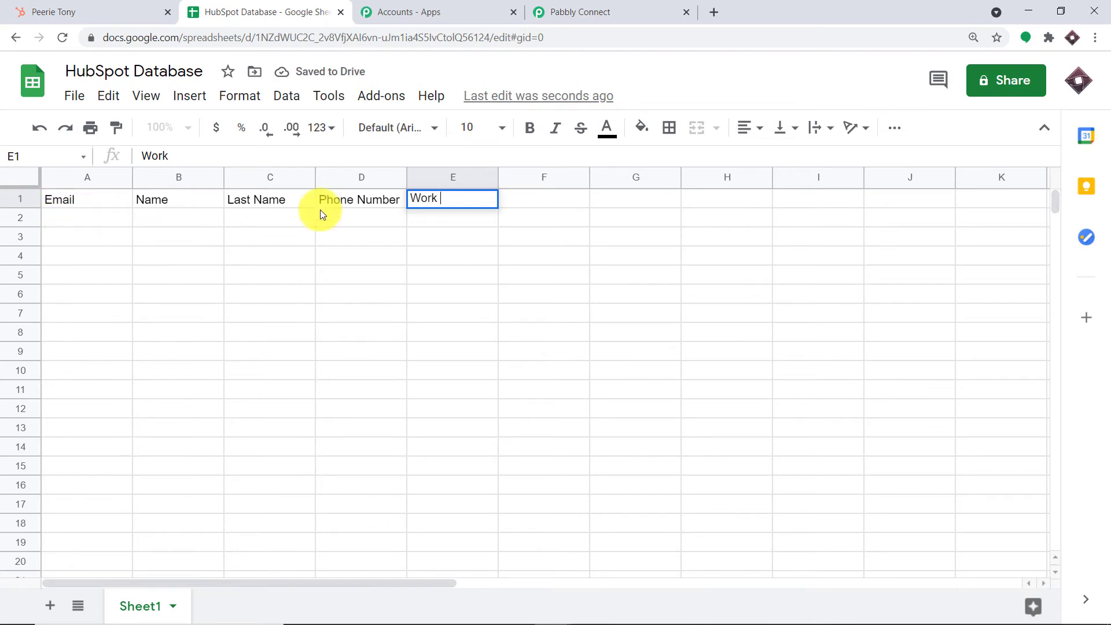
- Bold the header row and widen column D to fit Phone Number
{"action": "left_click_drag", "start_coordinate": [528, 196], "coordinate": [105, 166]}
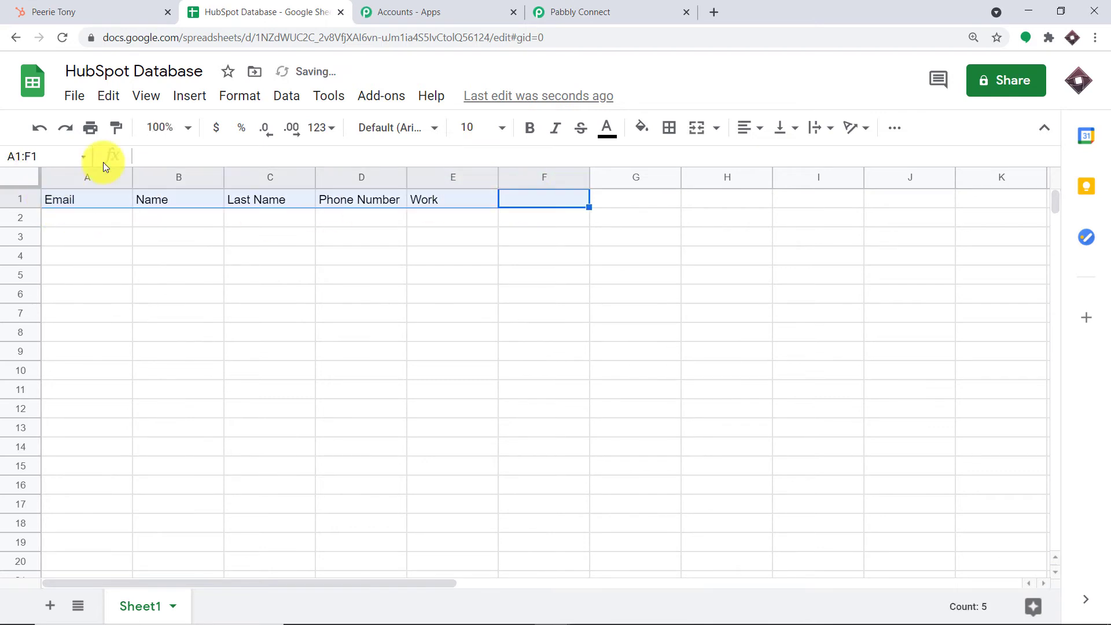
{"action": "left_click", "coordinate": [528, 128]}
{"action": "left_click", "coordinate": [419, 271]}
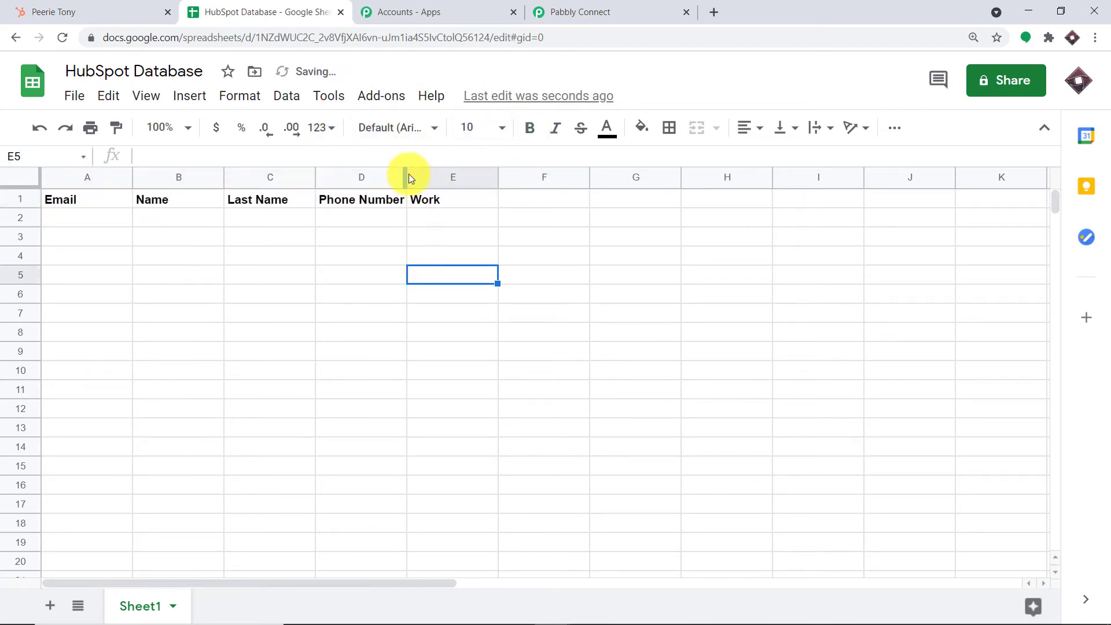
{"action": "left_click_drag", "start_coordinate": [405, 174], "coordinate": [504, 176]}
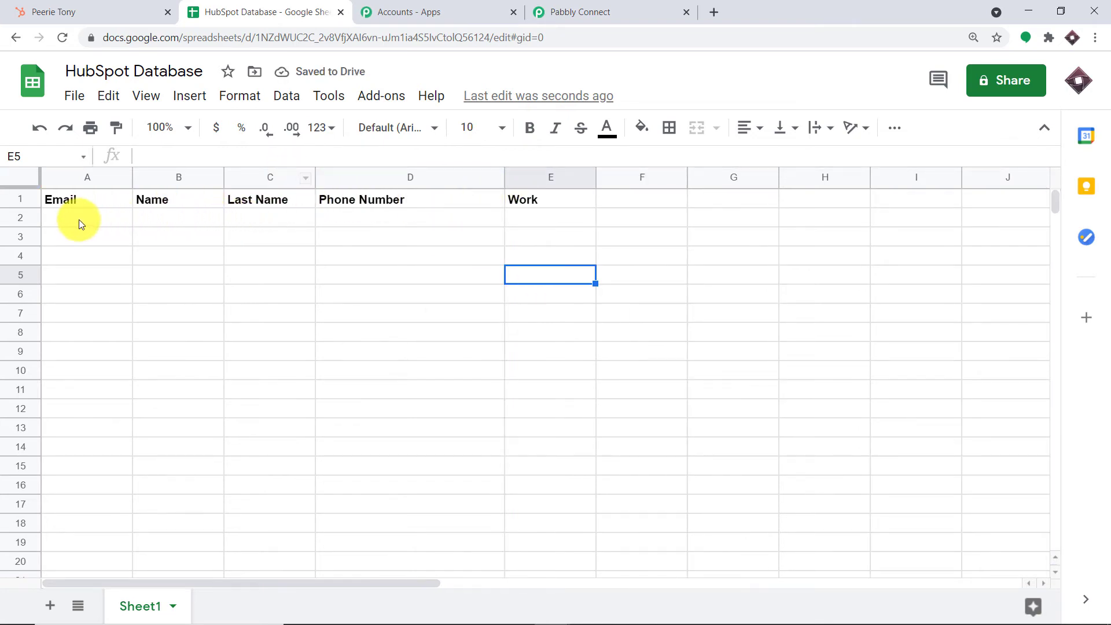
{"action": "left_click", "coordinate": [606, 10]}
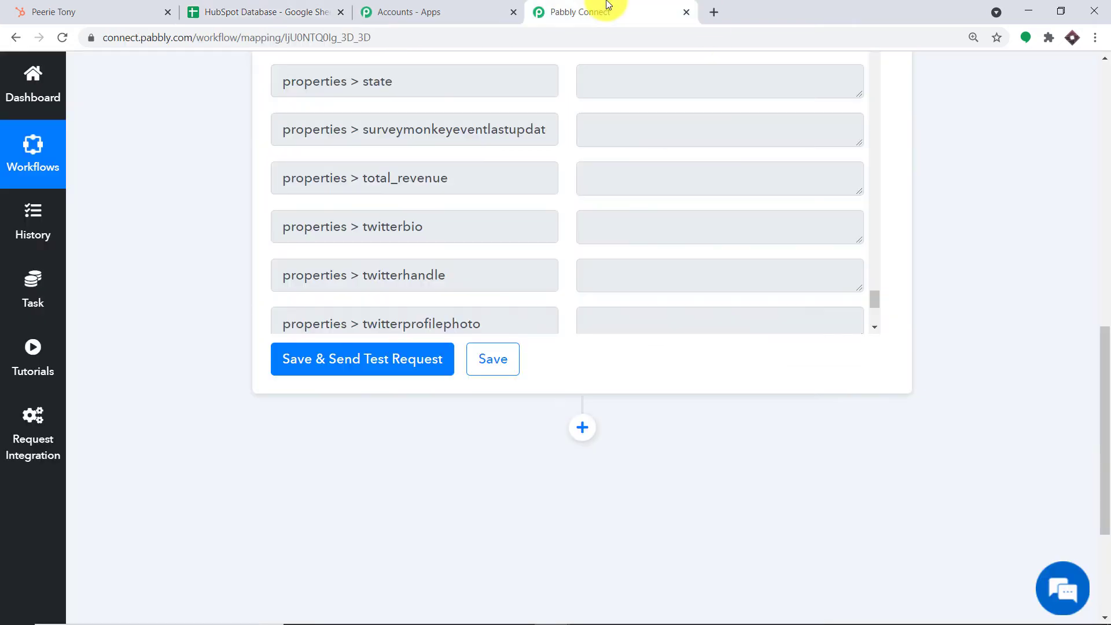
- Add an action step after the trigger using Google Sheets with event Add New Row
{"action": "scroll", "coordinate": [636, 267], "scroll_direction": "down", "scroll_amount": 2}
{"action": "left_click", "coordinate": [582, 427]}
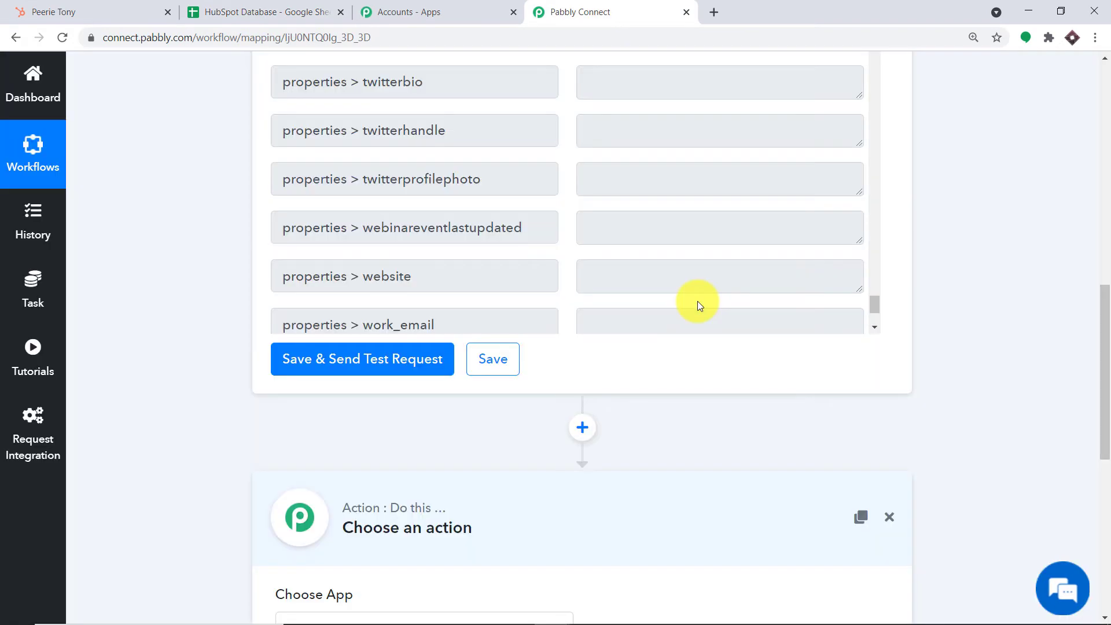
{"action": "left_click_drag", "start_coordinate": [1101, 360], "coordinate": [1102, 471]}
{"action": "left_click", "coordinate": [393, 311]}
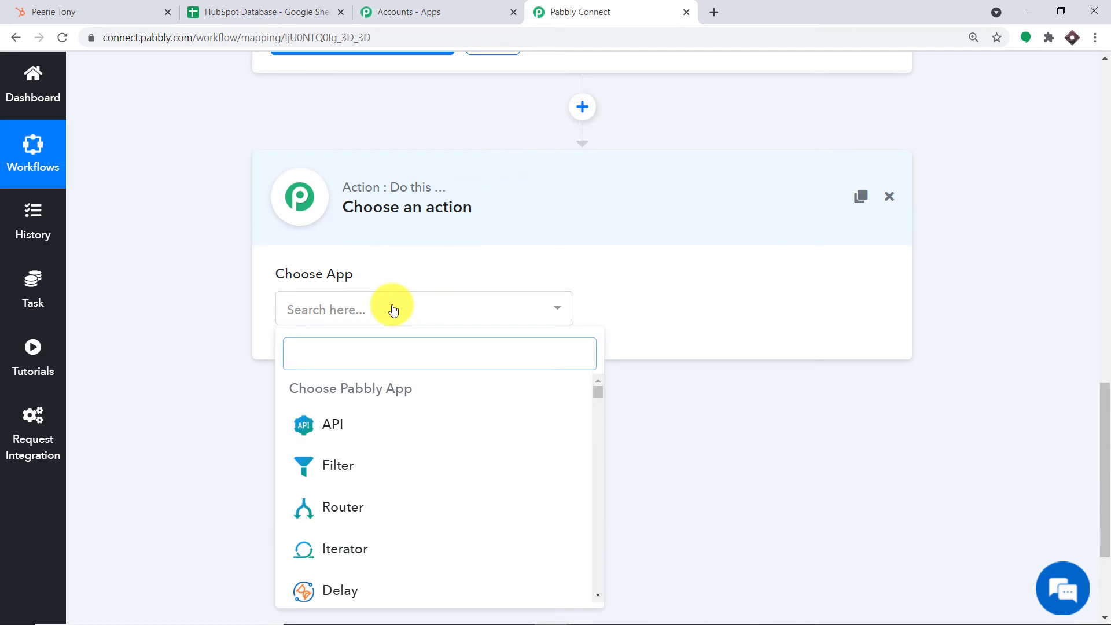
{"action": "type", "text": "google sh"}
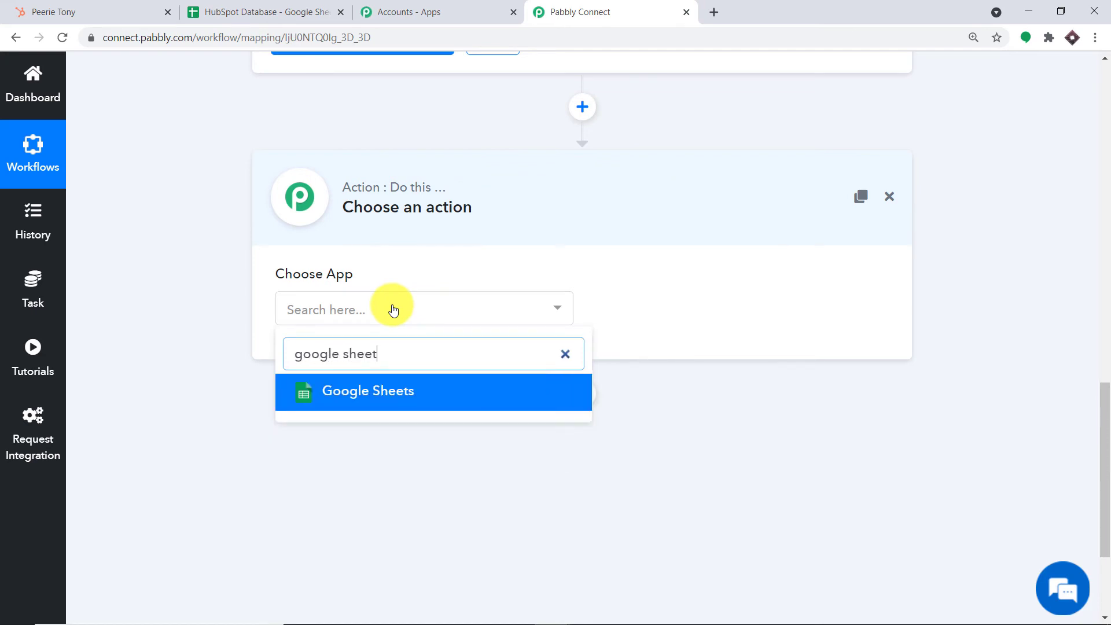
{"action": "type", "text": "eet"}
{"action": "left_click", "coordinate": [401, 391]}
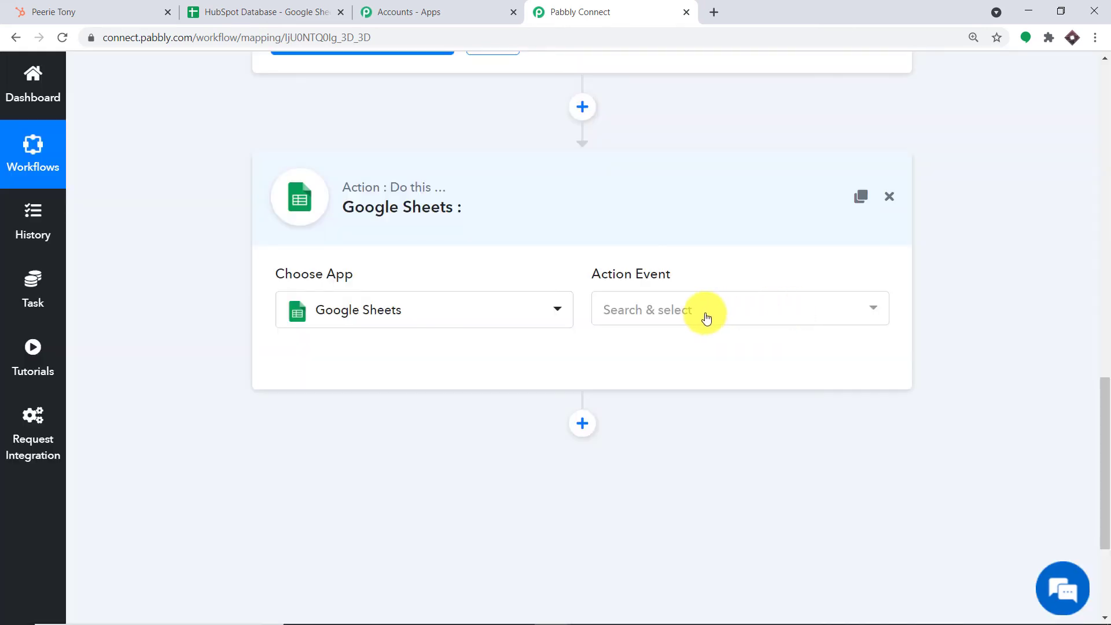
{"action": "left_click", "coordinate": [705, 318]}
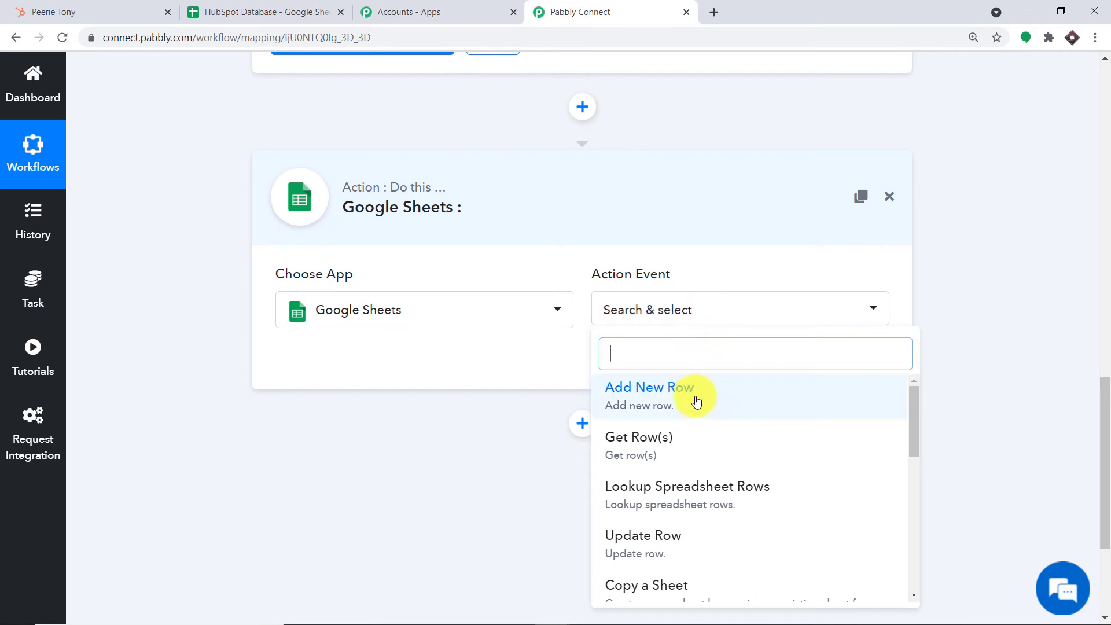
{"action": "left_click", "coordinate": [695, 399]}
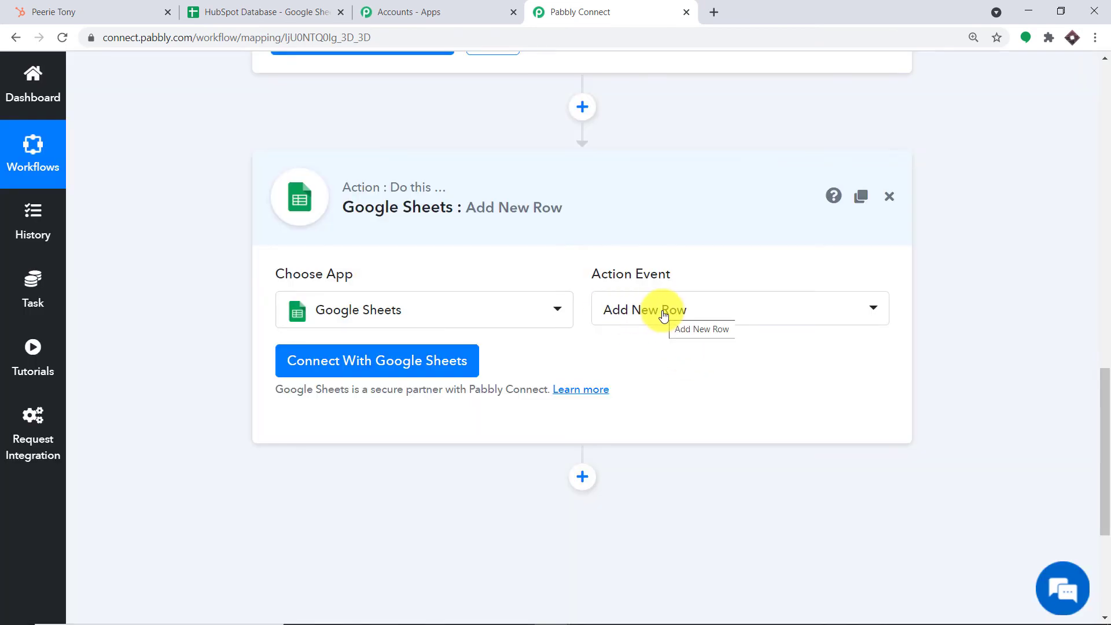
- Check the HubSpot Database sheet, then begin connecting the step to Google Sheets
{"action": "left_click", "coordinate": [249, 11]}
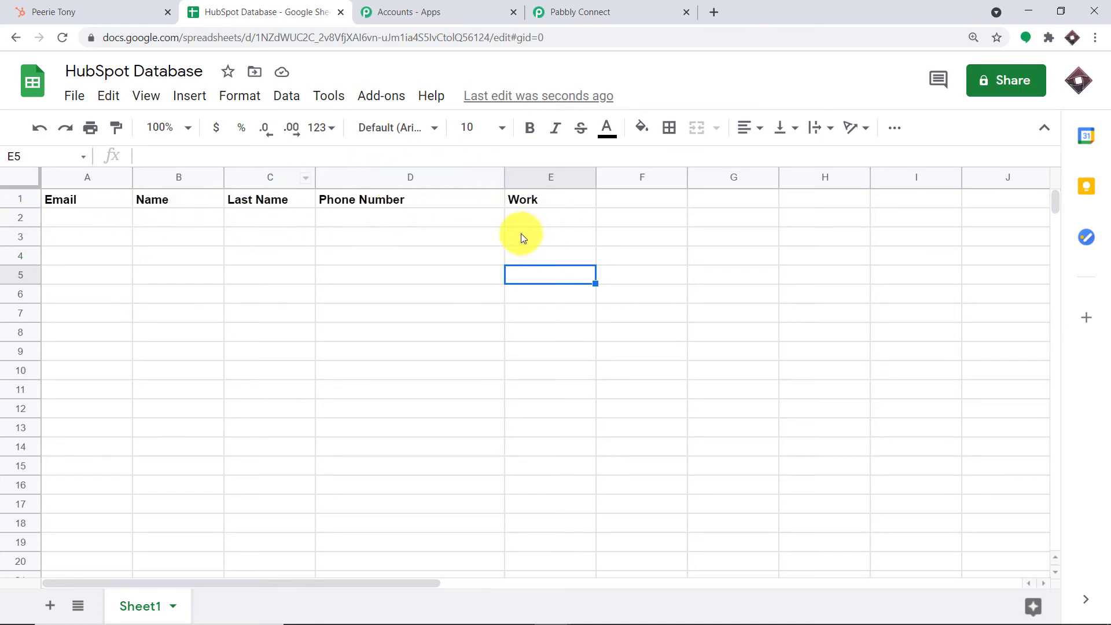
{"action": "left_click", "coordinate": [584, 10]}
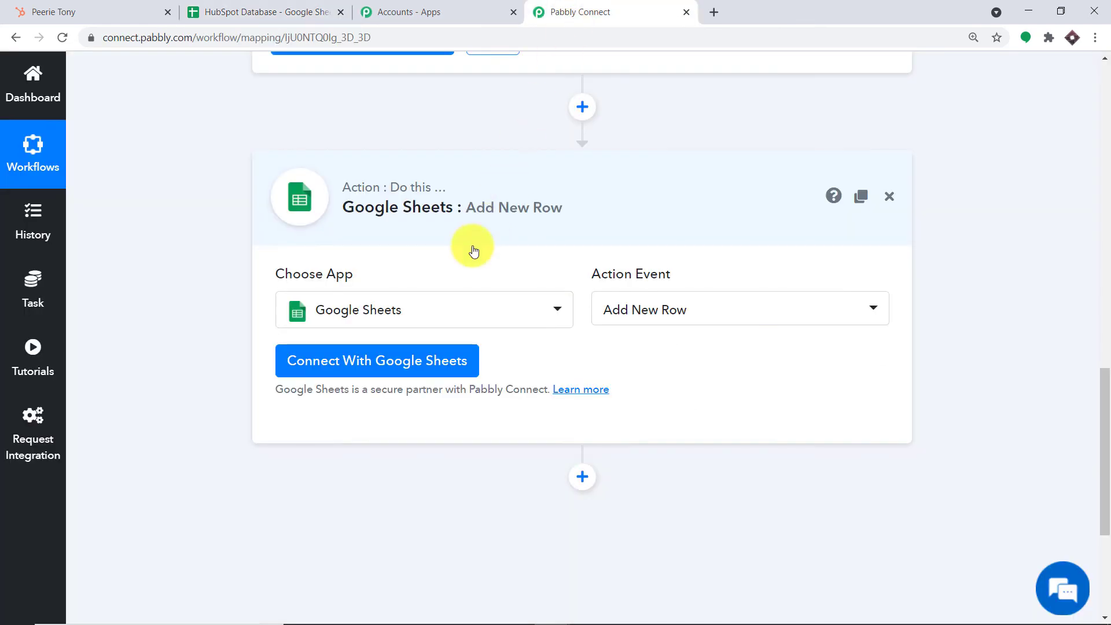
{"action": "left_click", "coordinate": [426, 365]}
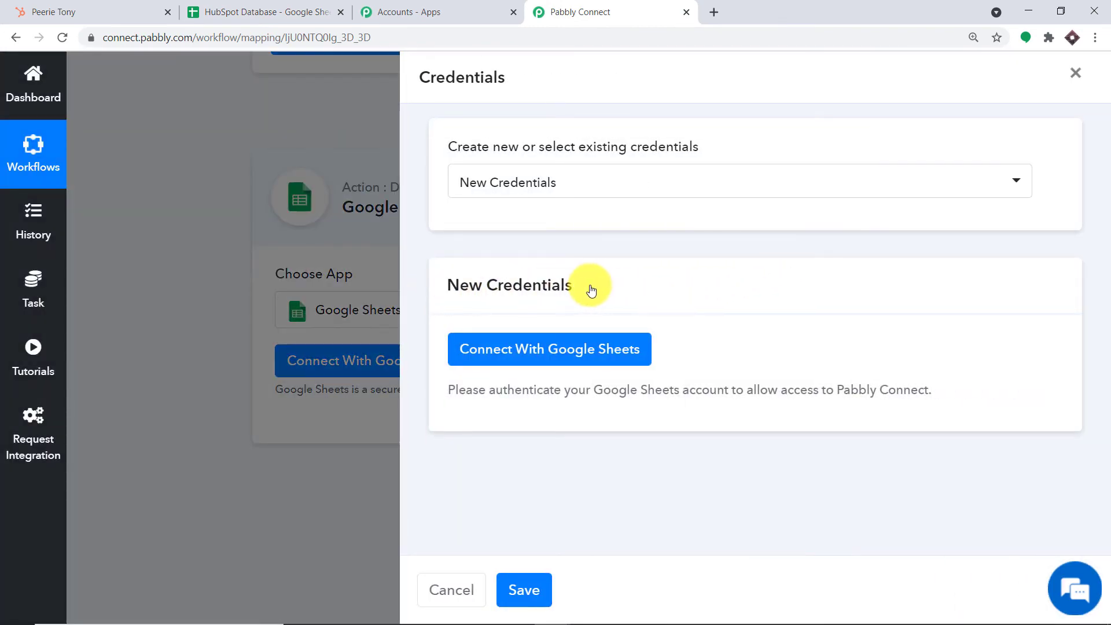
- Sign in with a Google account, allow Pabbly access, and confirm the success message
{"action": "left_click", "coordinate": [528, 349]}
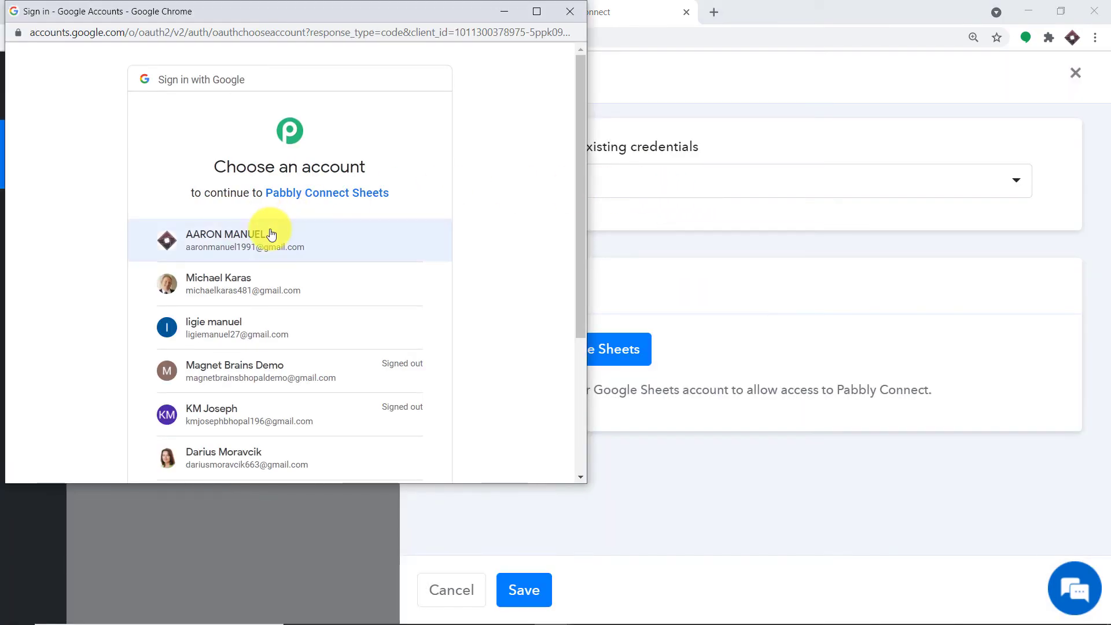
{"action": "left_click_drag", "start_coordinate": [270, 2], "coordinate": [811, 36]}
{"action": "scroll", "coordinate": [729, 266], "scroll_direction": "down", "scroll_amount": 2}
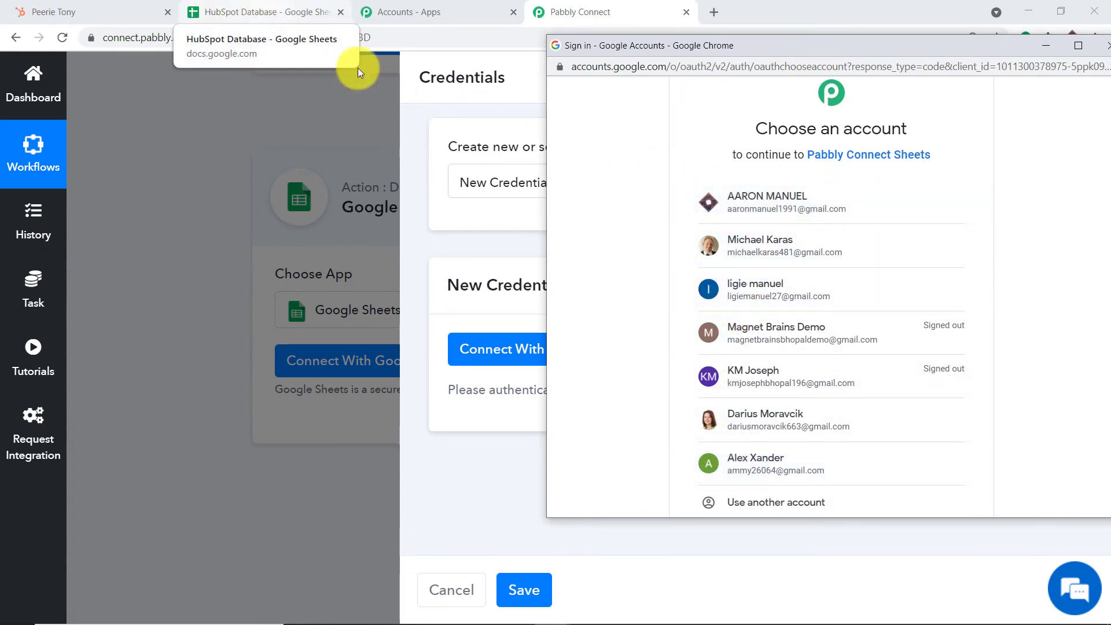
{"action": "left_click", "coordinate": [841, 203]}
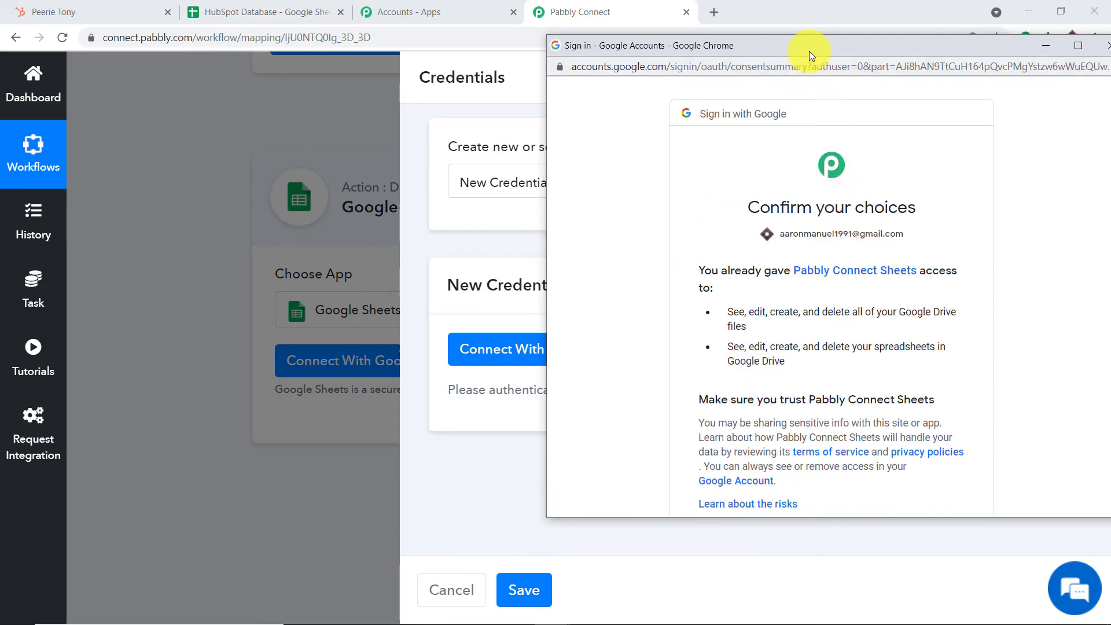
{"action": "left_click_drag", "start_coordinate": [809, 51], "coordinate": [670, 24]}
{"action": "scroll", "coordinate": [801, 219], "scroll_direction": "down", "scroll_amount": 3}
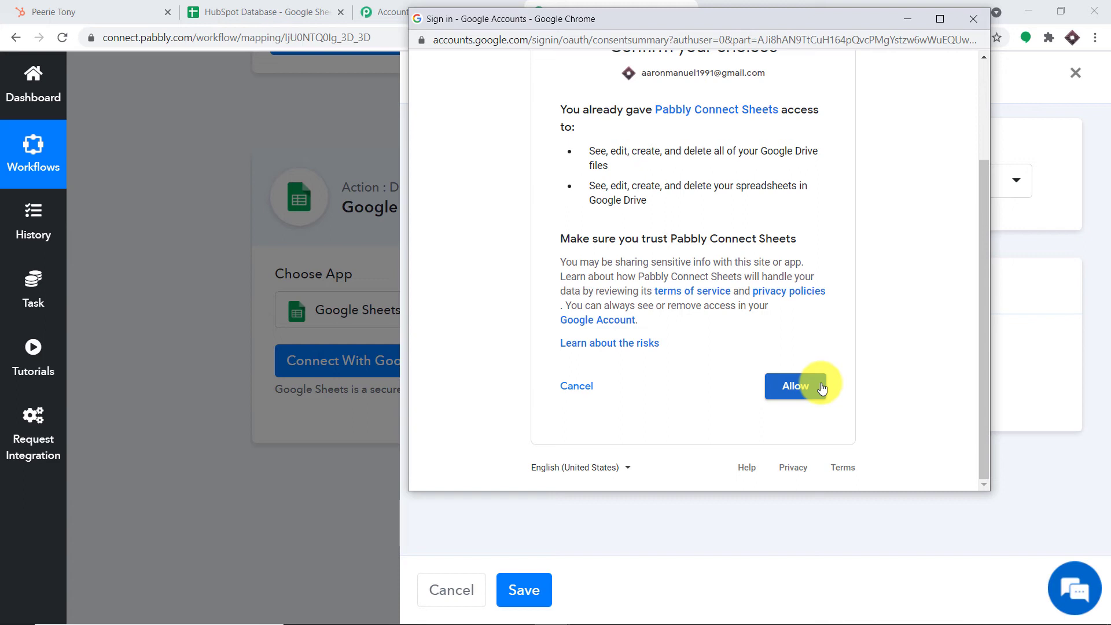
{"action": "left_click", "coordinate": [822, 386]}
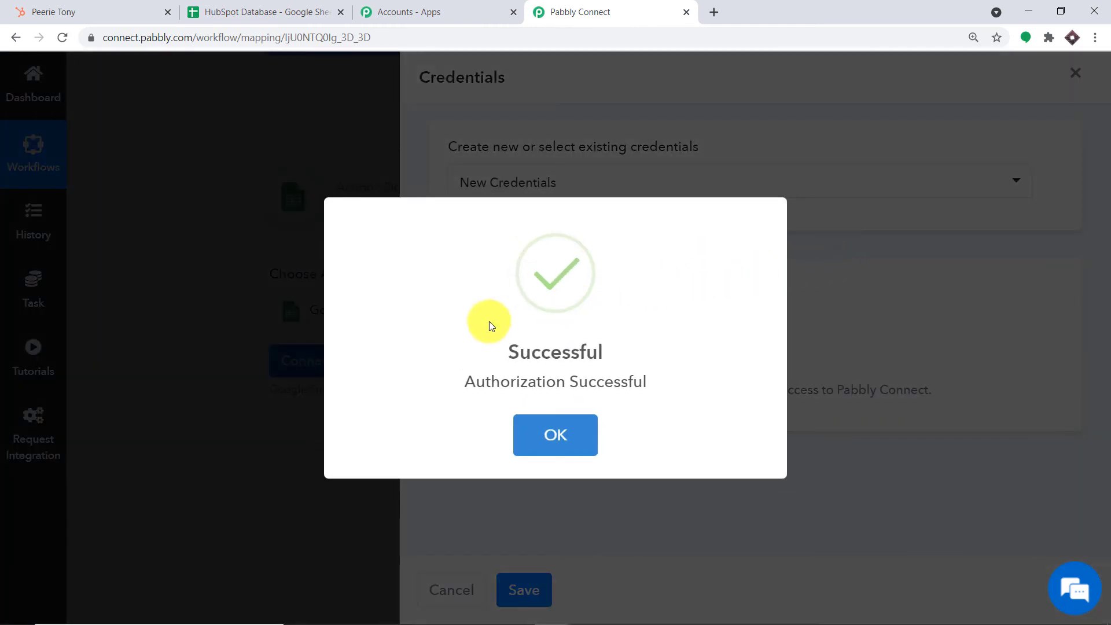
{"action": "left_click", "coordinate": [555, 435]}
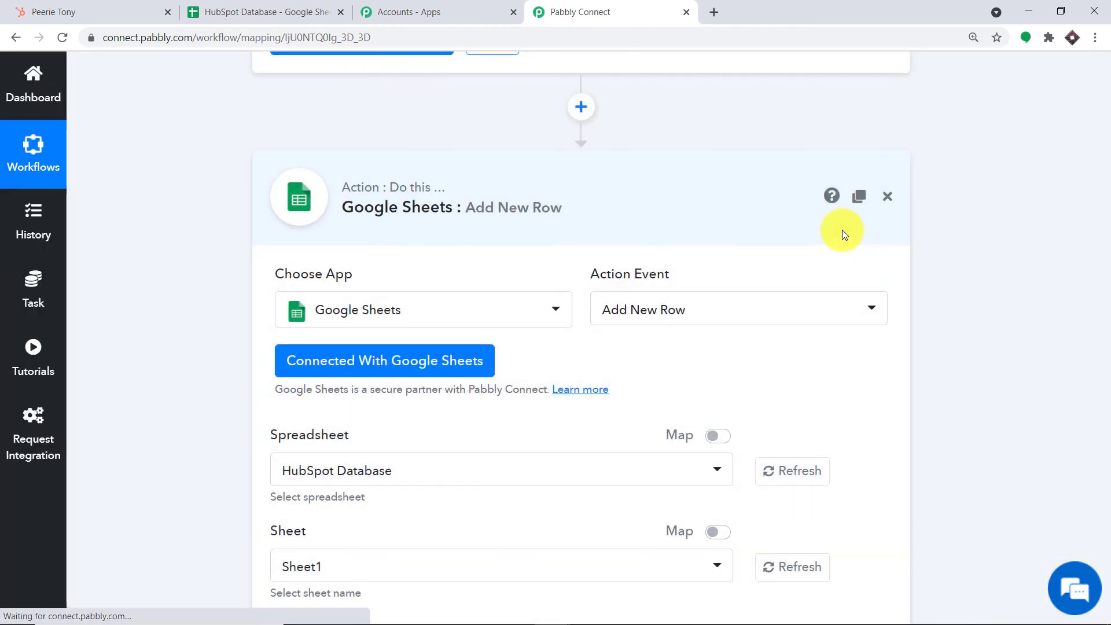
- Select spreadsheet HubSpot Database with Sheet1 and compare the listed fields to the sheet headers
{"action": "scroll", "coordinate": [809, 239], "scroll_direction": "down", "scroll_amount": 3}
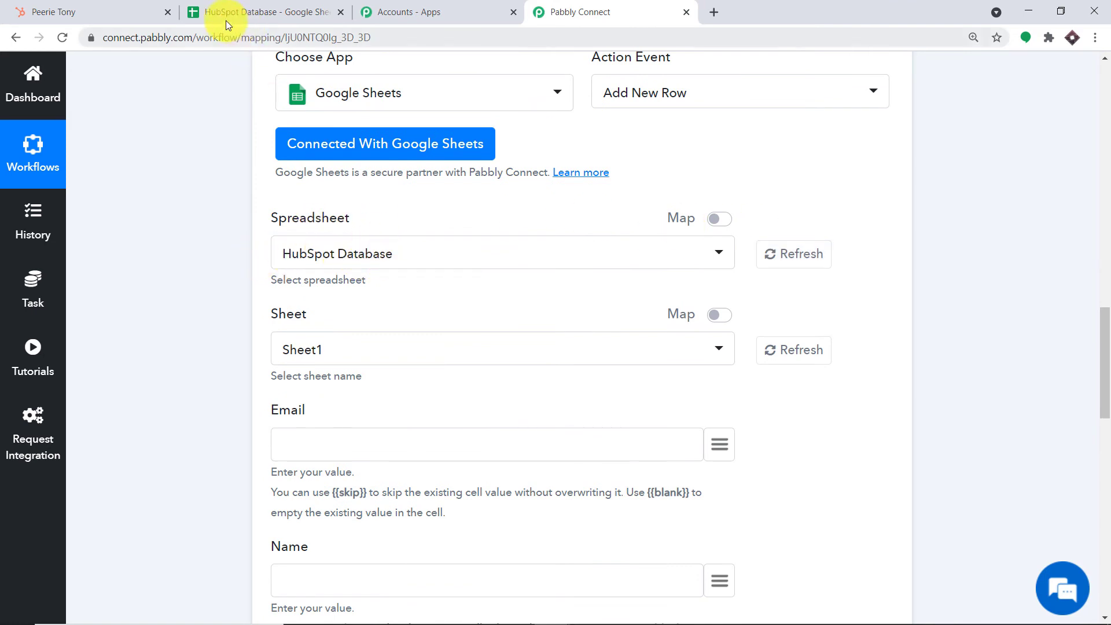
{"action": "left_click", "coordinate": [302, 252]}
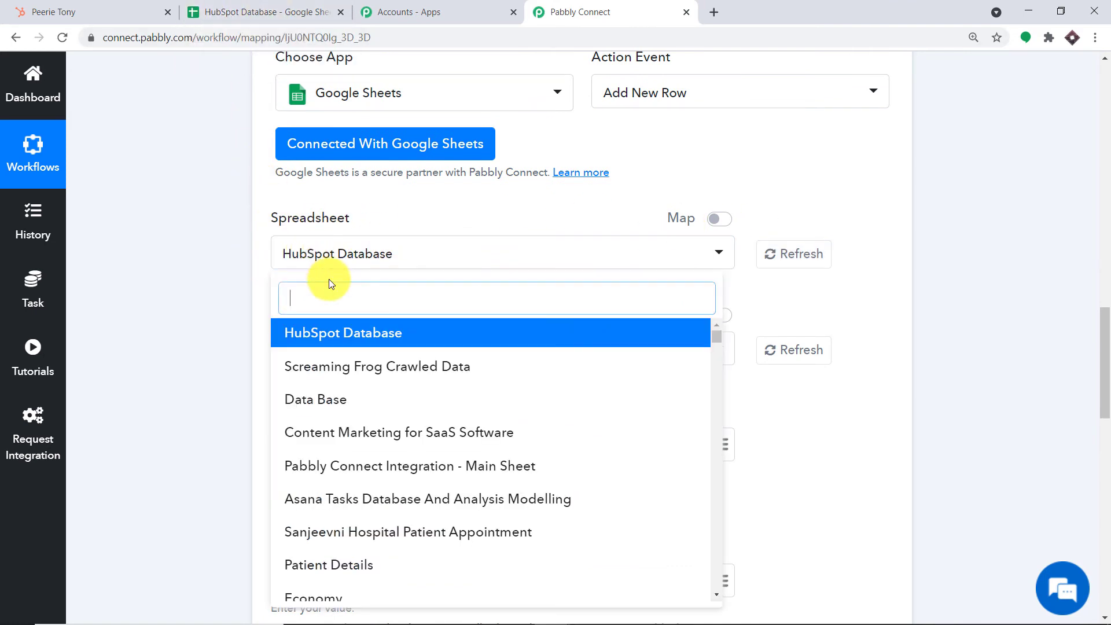
{"action": "scroll", "coordinate": [365, 369], "scroll_direction": "down", "scroll_amount": 15}
{"action": "scroll", "coordinate": [383, 392], "scroll_direction": "down", "scroll_amount": 3}
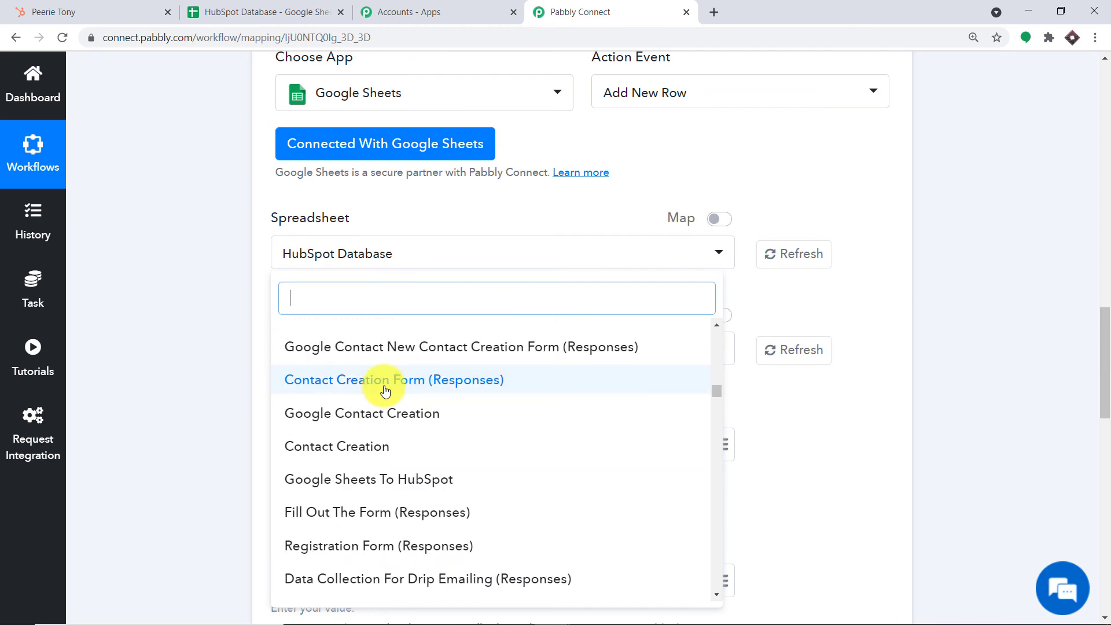
{"action": "scroll", "coordinate": [383, 391], "scroll_direction": "up", "scroll_amount": 15}
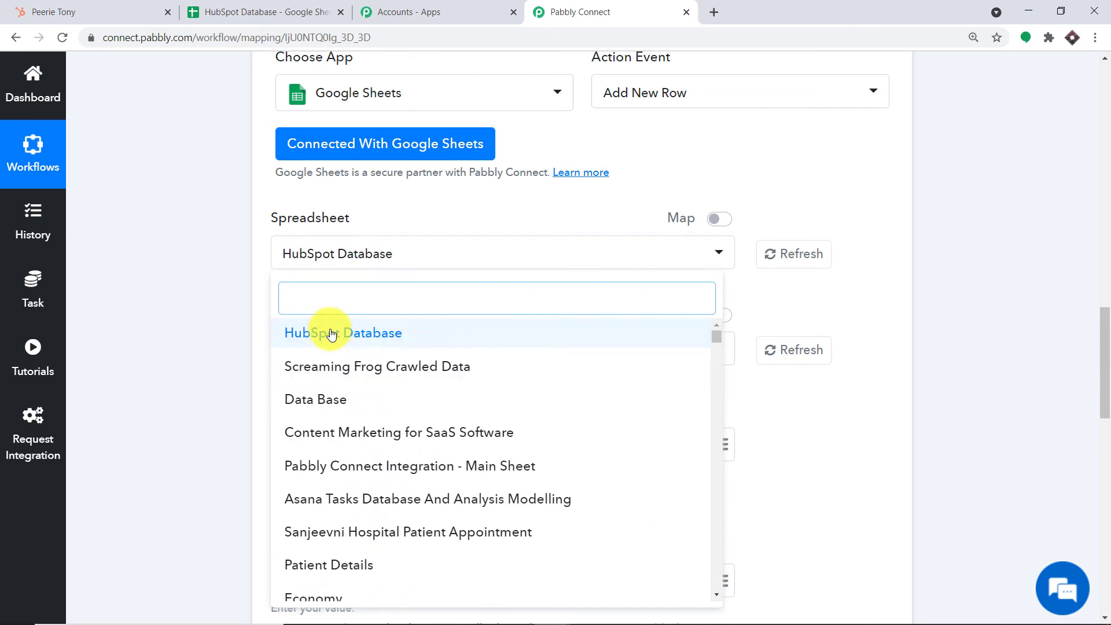
{"action": "left_click", "coordinate": [329, 333]}
{"action": "scroll", "coordinate": [318, 179], "scroll_direction": "down", "scroll_amount": 2}
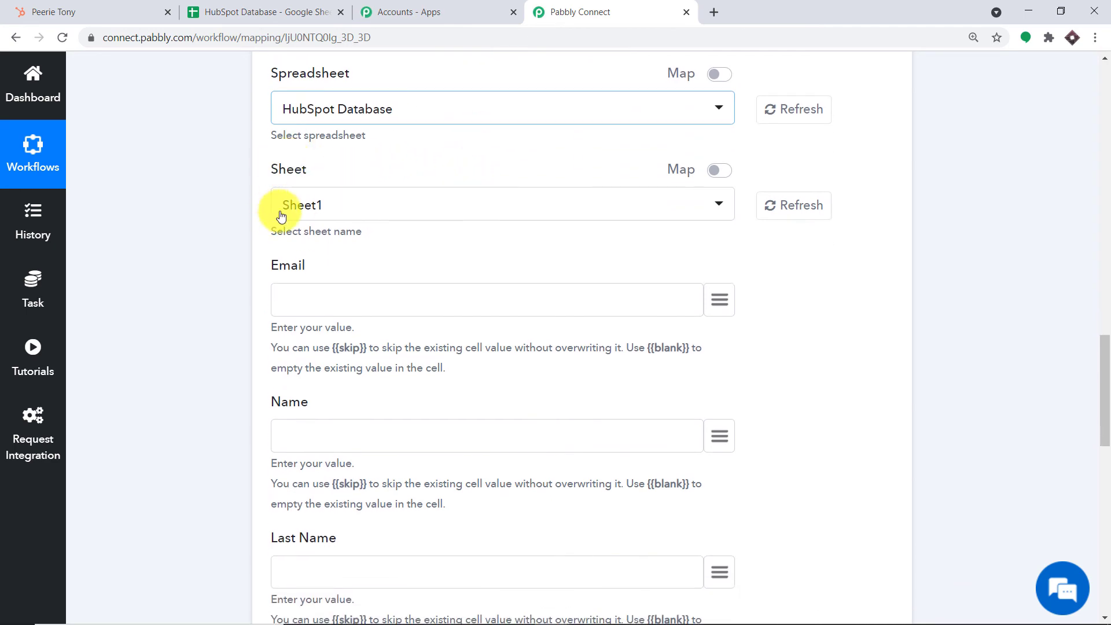
{"action": "left_click", "coordinate": [232, 11]}
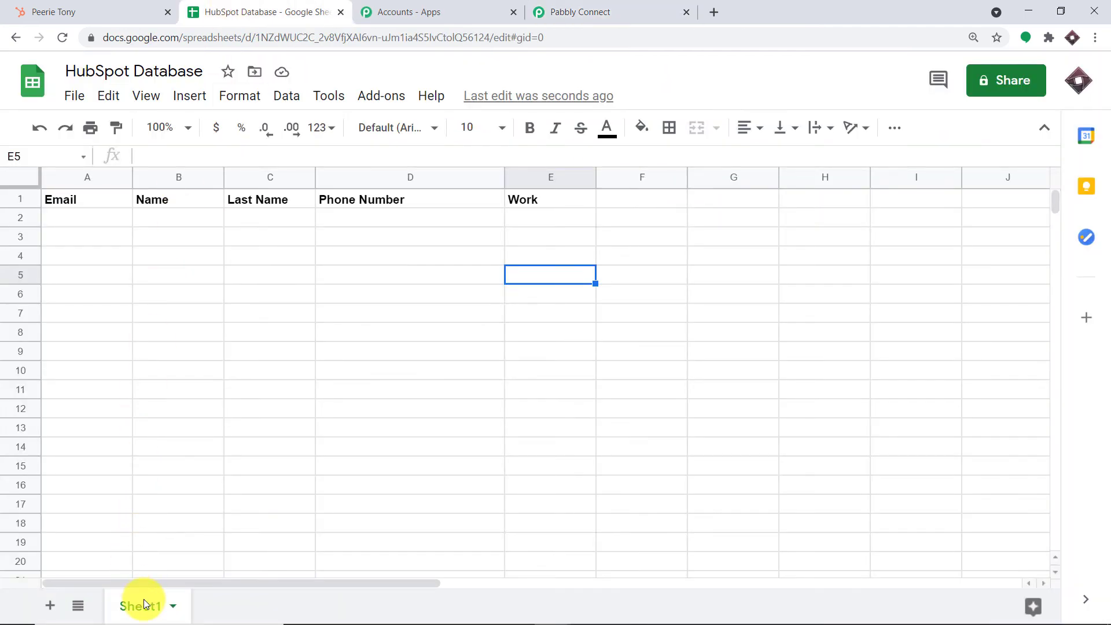
{"action": "left_click", "coordinate": [600, 11]}
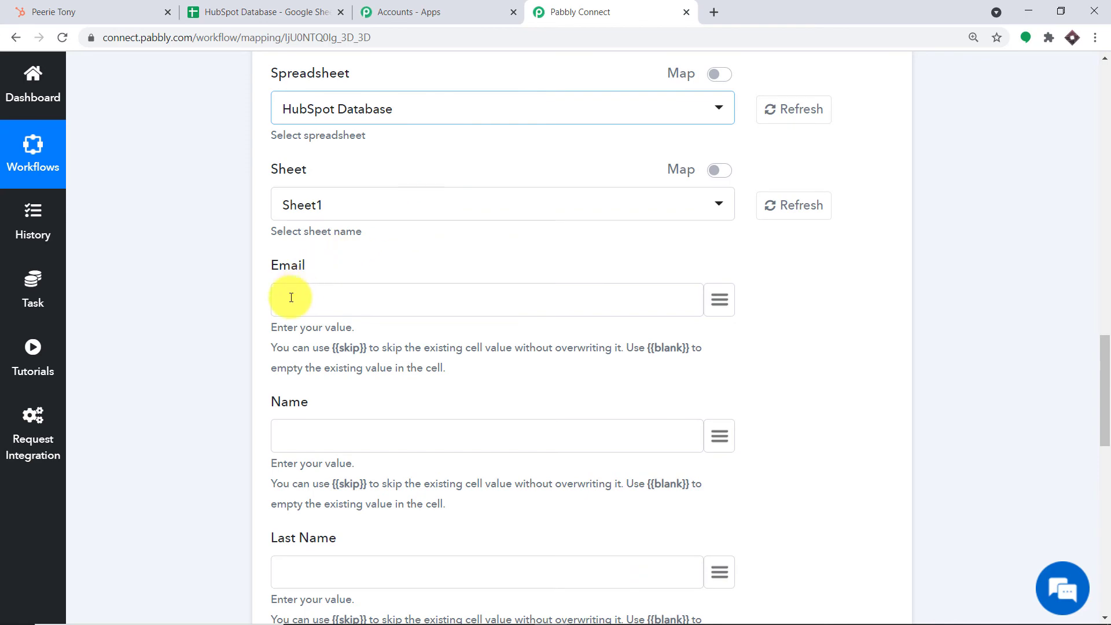
{"action": "scroll", "coordinate": [315, 451], "scroll_direction": "down", "scroll_amount": 6}
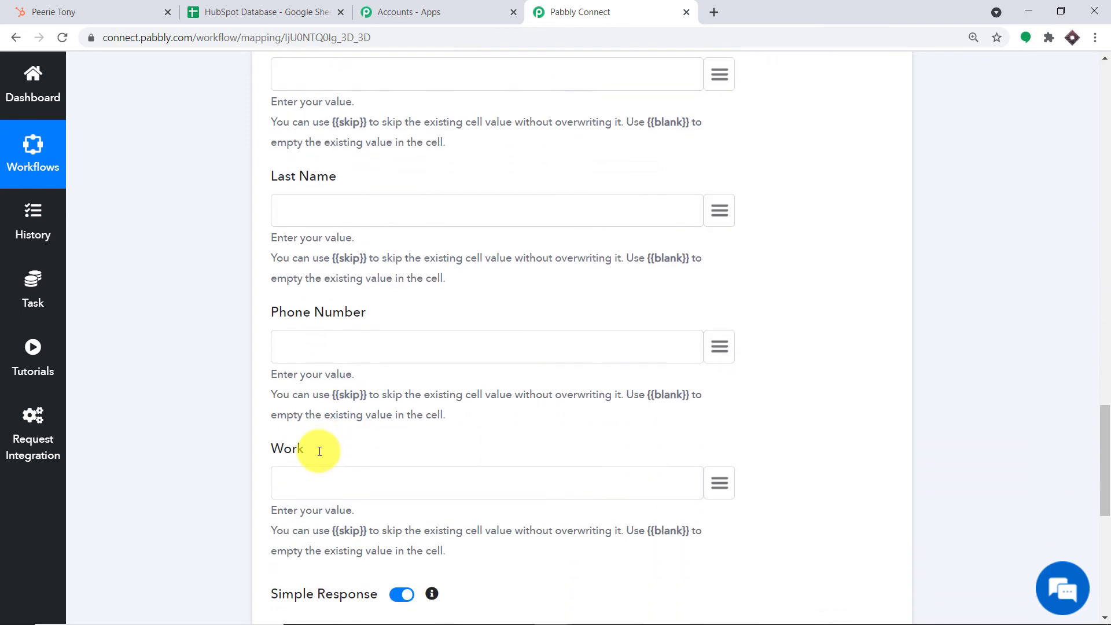
{"action": "scroll", "coordinate": [319, 451], "scroll_direction": "up", "scroll_amount": 5}
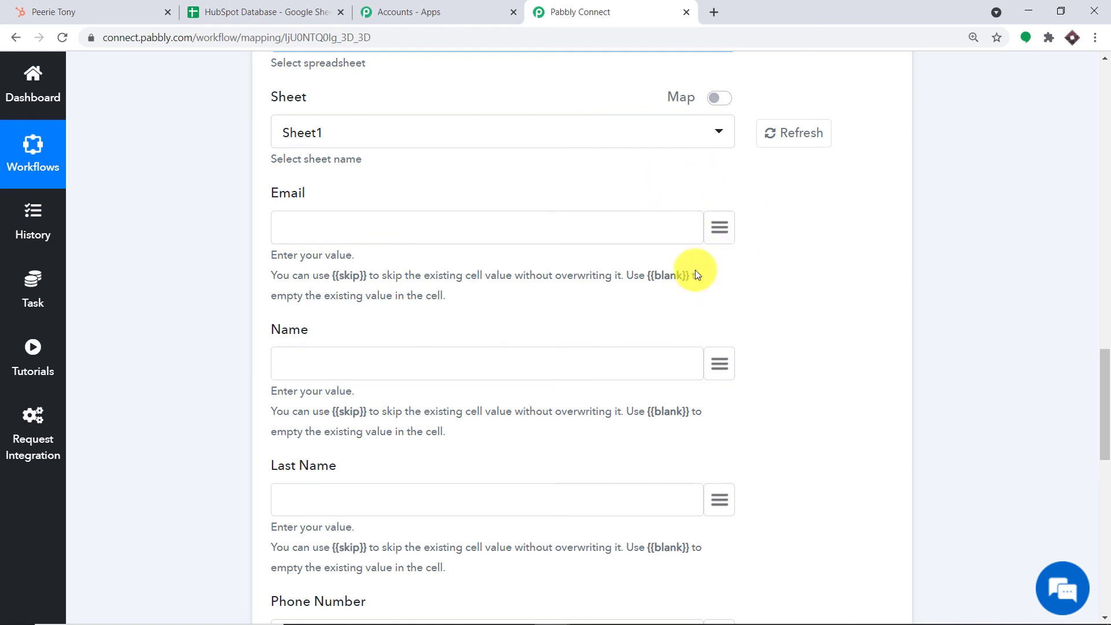
- Map HubSpot's email property into Email, replacing a mistaken firstname mapping
{"action": "left_click", "coordinate": [718, 229]}
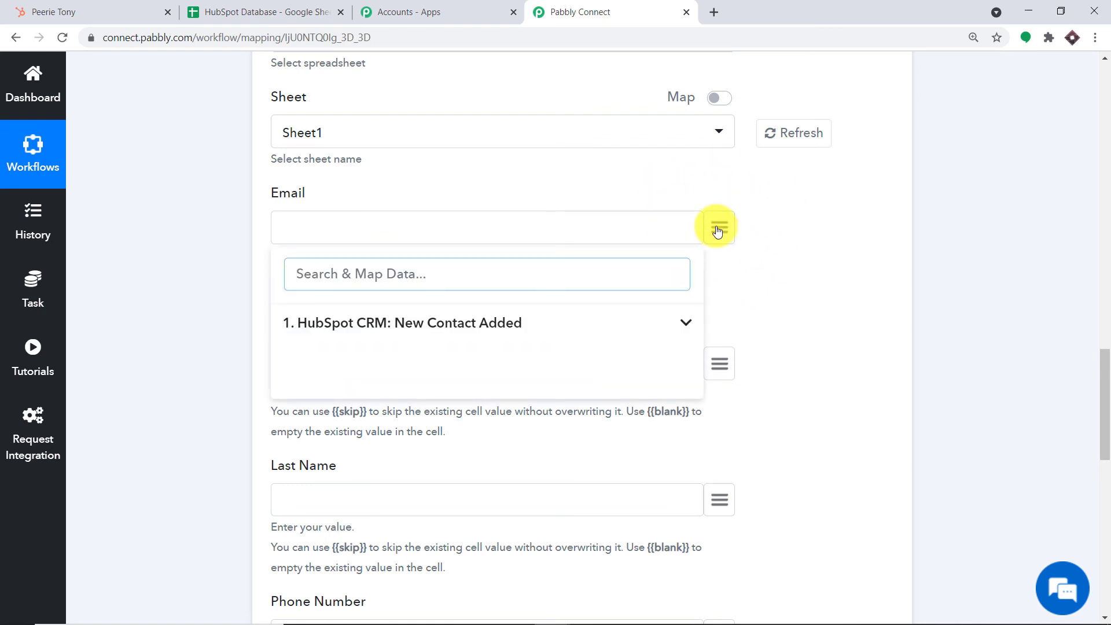
{"action": "left_click", "coordinate": [399, 322]}
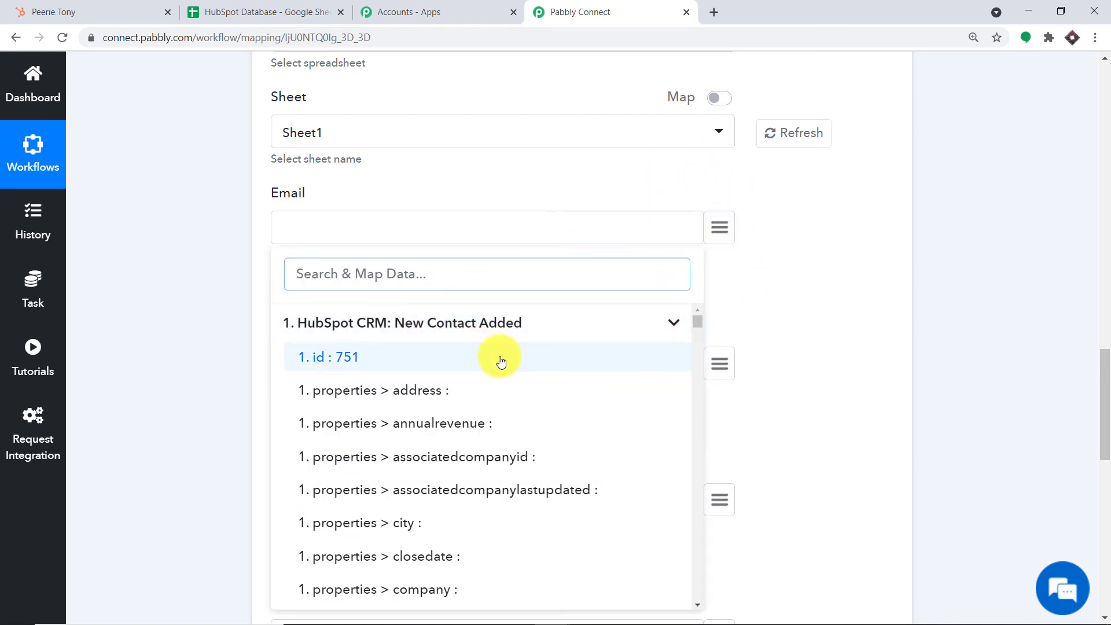
{"action": "scroll", "coordinate": [500, 362], "scroll_direction": "down", "scroll_amount": 2}
{"action": "scroll", "coordinate": [506, 363], "scroll_direction": "down", "scroll_amount": 1}
{"action": "scroll", "coordinate": [515, 360], "scroll_direction": "down", "scroll_amount": 2}
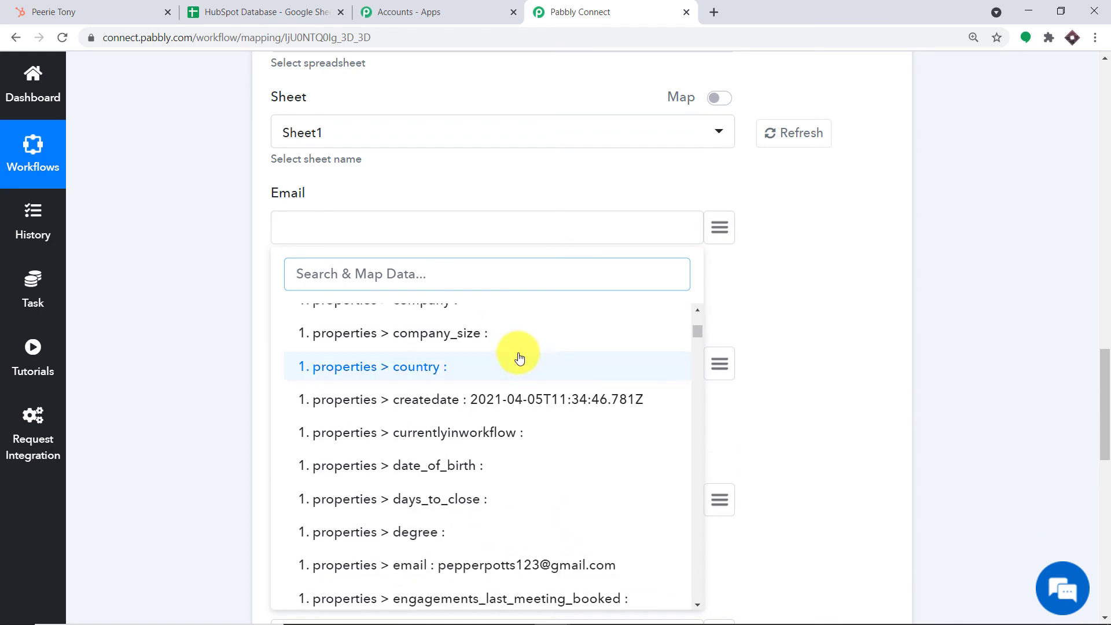
{"action": "scroll", "coordinate": [521, 353], "scroll_direction": "up", "scroll_amount": 5}
{"action": "scroll", "coordinate": [518, 351], "scroll_direction": "down", "scroll_amount": 2}
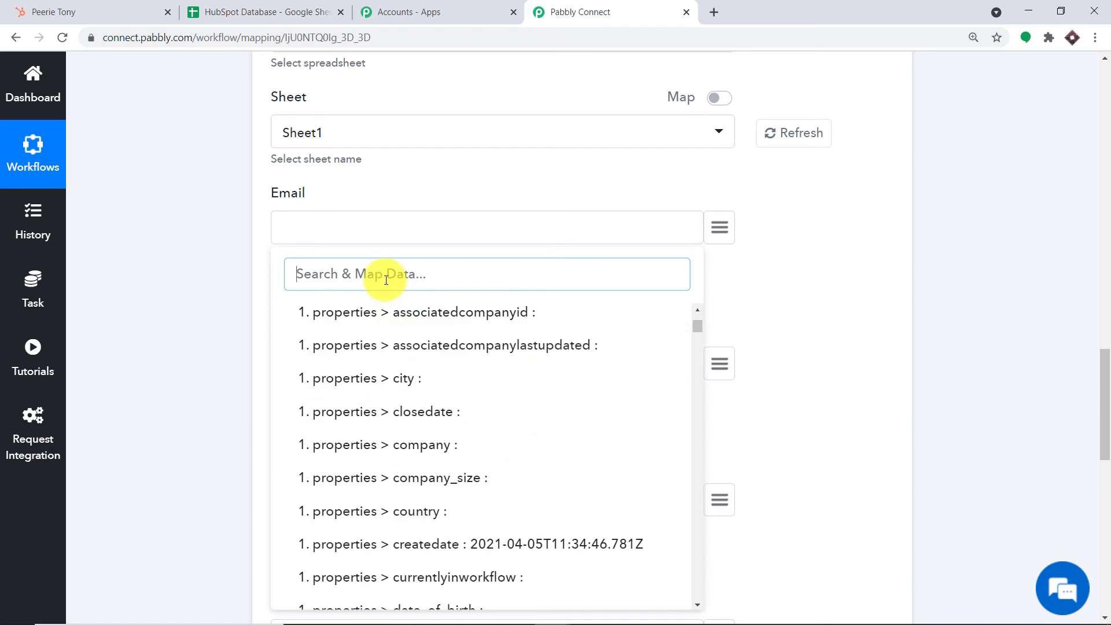
{"action": "type", "text": "pee"}
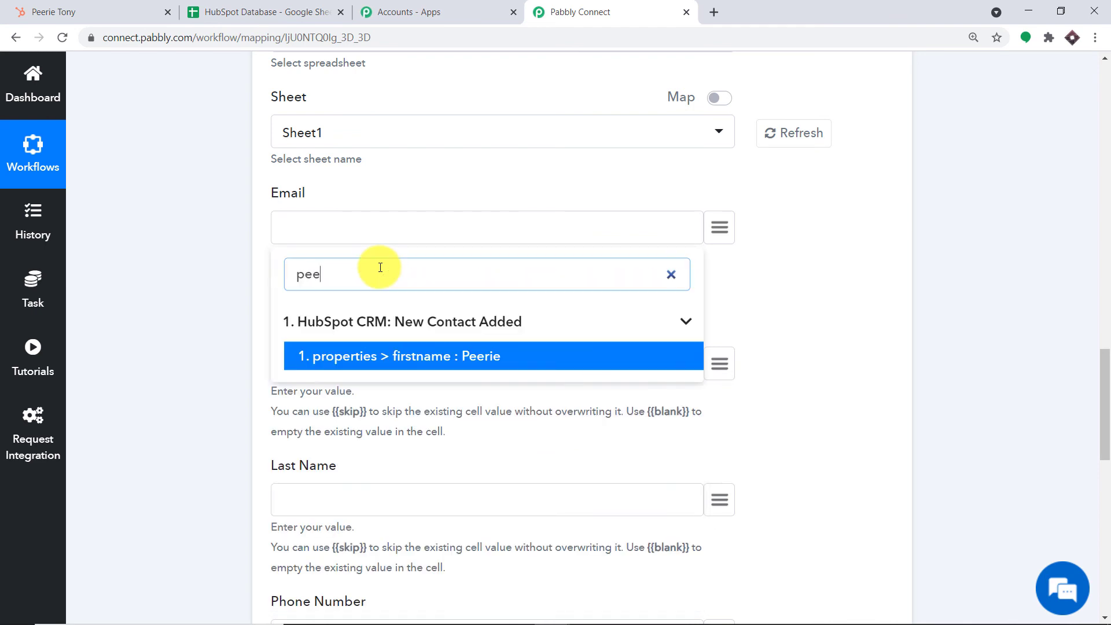
{"action": "left_click", "coordinate": [458, 355]}
{"action": "scroll", "coordinate": [513, 327], "scroll_direction": "down", "scroll_amount": 1}
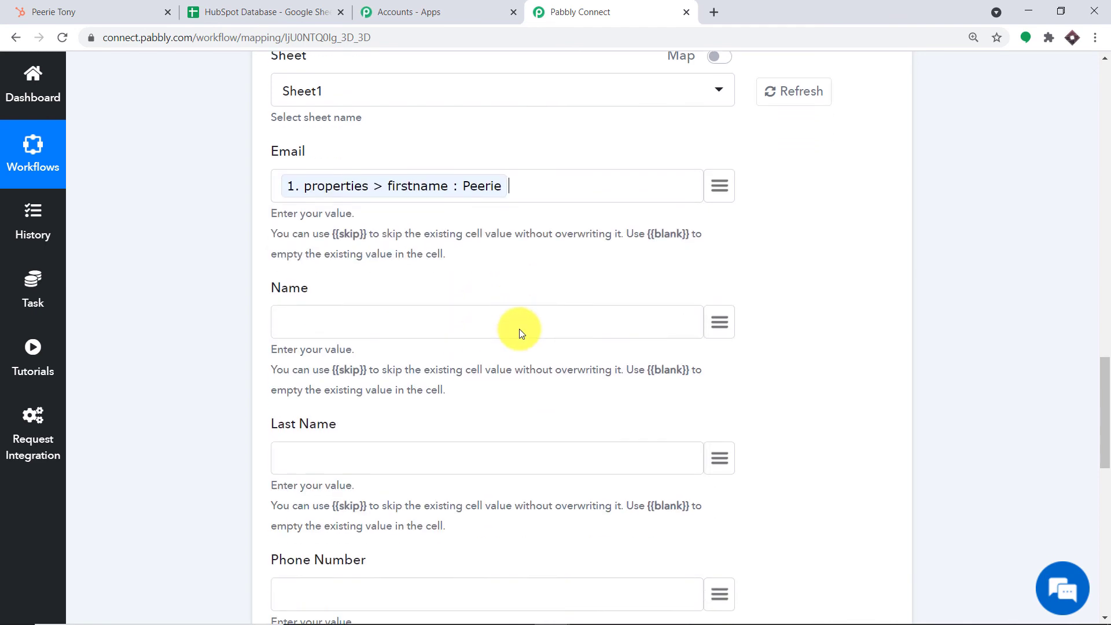
{"action": "key", "text": "BackSpace"}
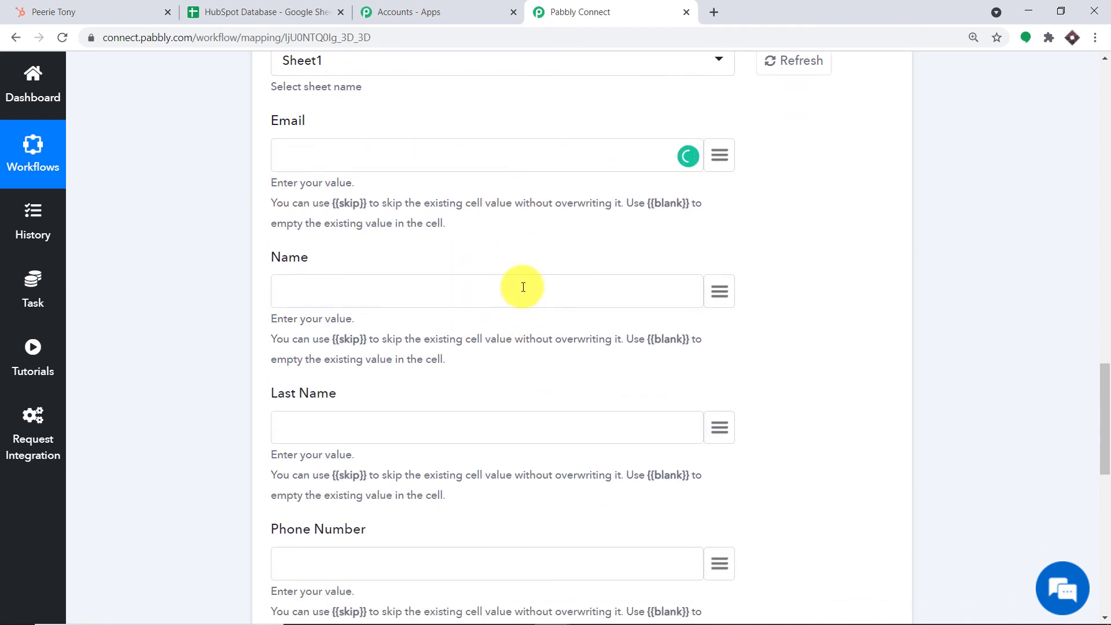
{"action": "left_click", "coordinate": [720, 153]}
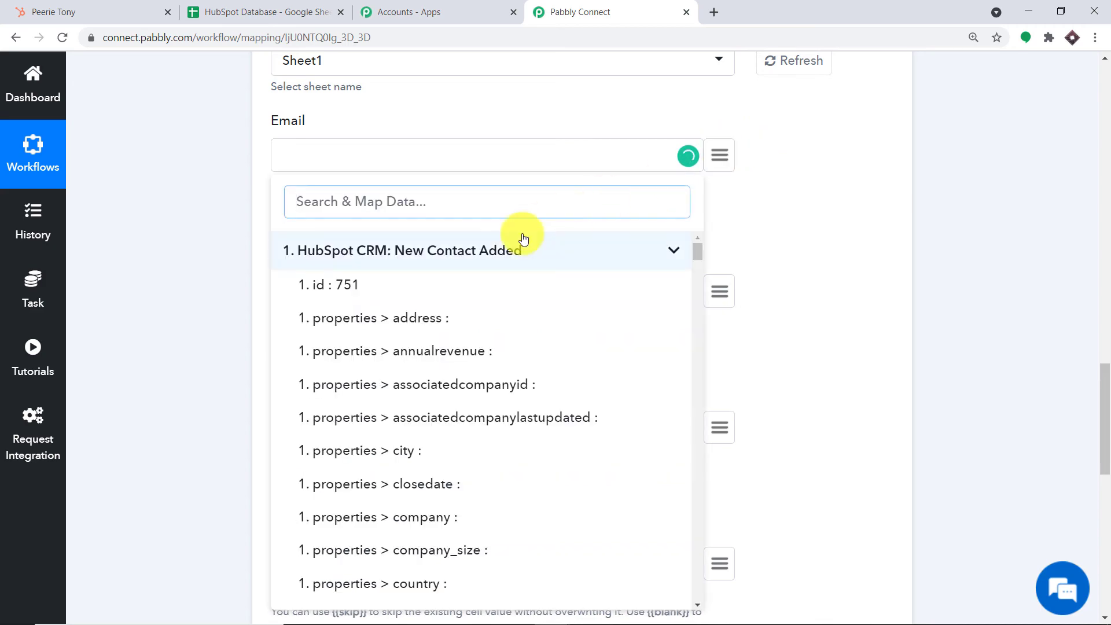
{"action": "type", "text": "emai"}
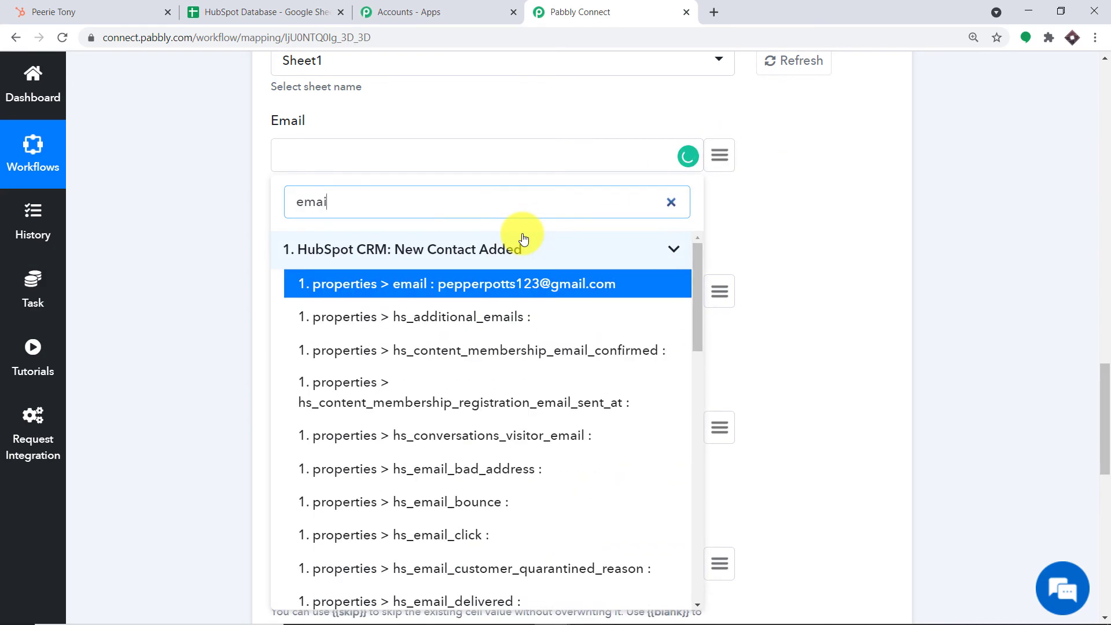
{"action": "left_click", "coordinate": [515, 283]}
{"action": "scroll", "coordinate": [520, 261], "scroll_direction": "down", "scroll_amount": 1}
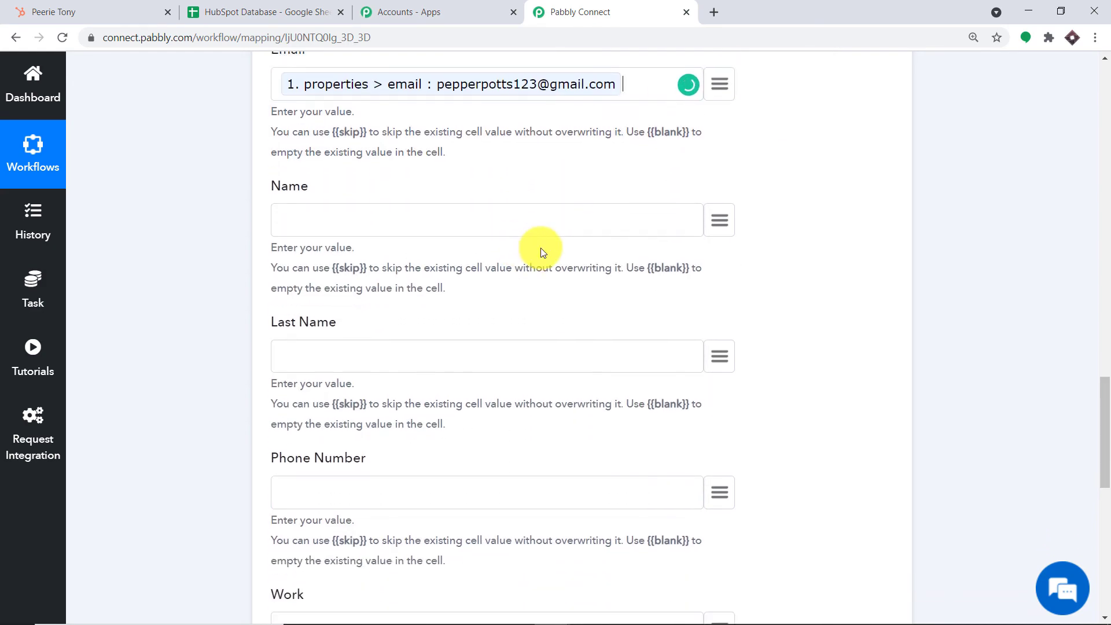
- Map HubSpot firstname into Name and lastname into Last Name
{"action": "left_click", "coordinate": [716, 224]}
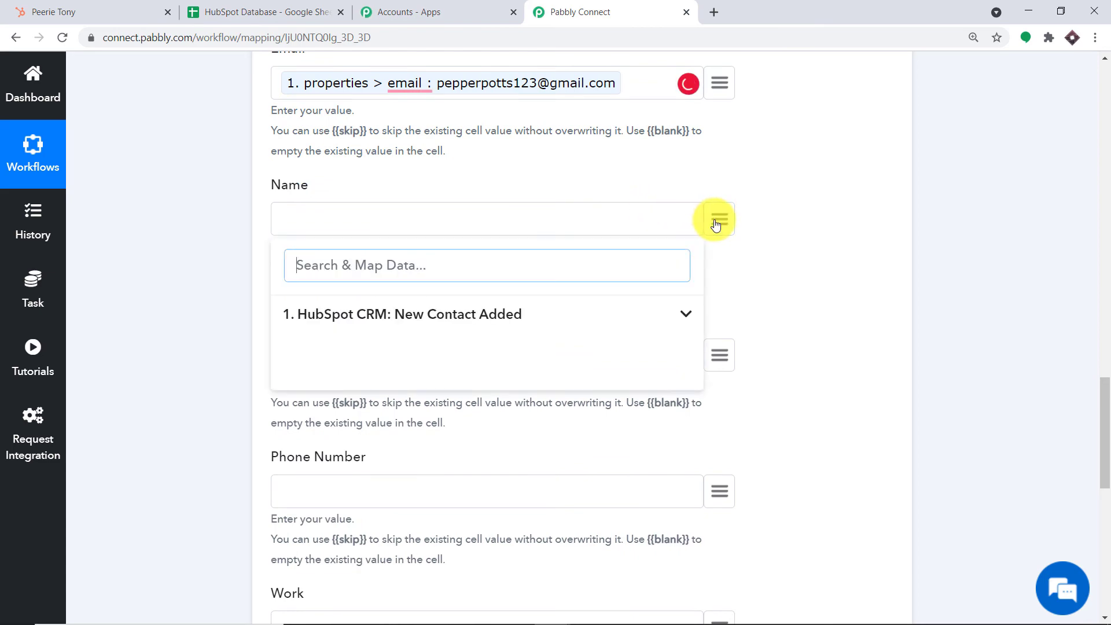
{"action": "left_click", "coordinate": [537, 314]}
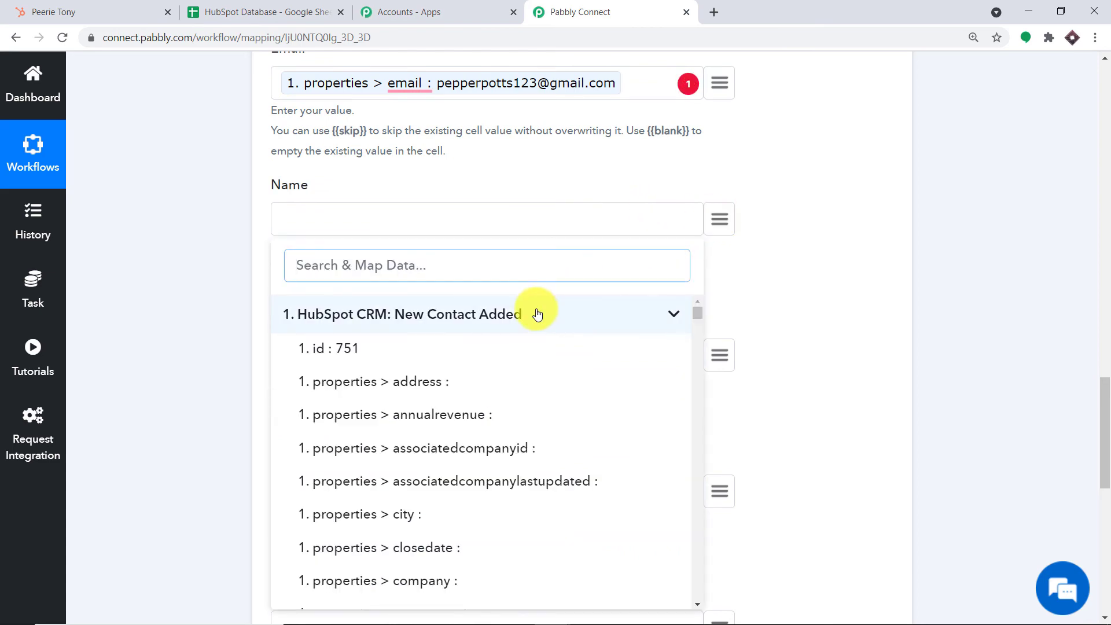
{"action": "type", "text": "name"}
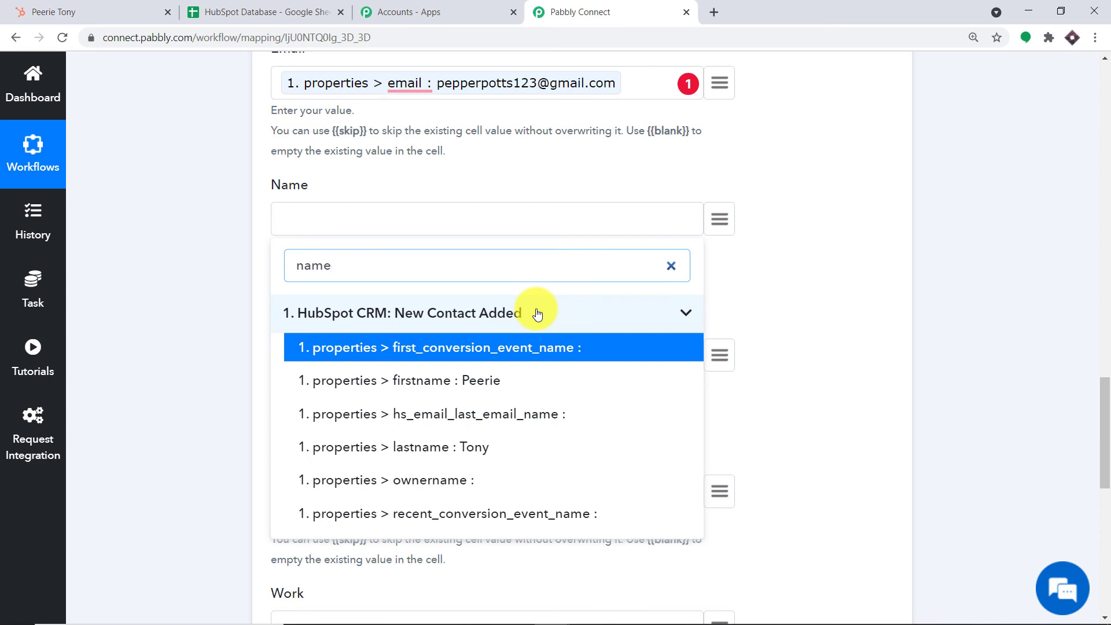
{"action": "left_click", "coordinate": [466, 379]}
{"action": "scroll", "coordinate": [533, 315], "scroll_direction": "down", "scroll_amount": 3}
{"action": "left_click", "coordinate": [719, 210]}
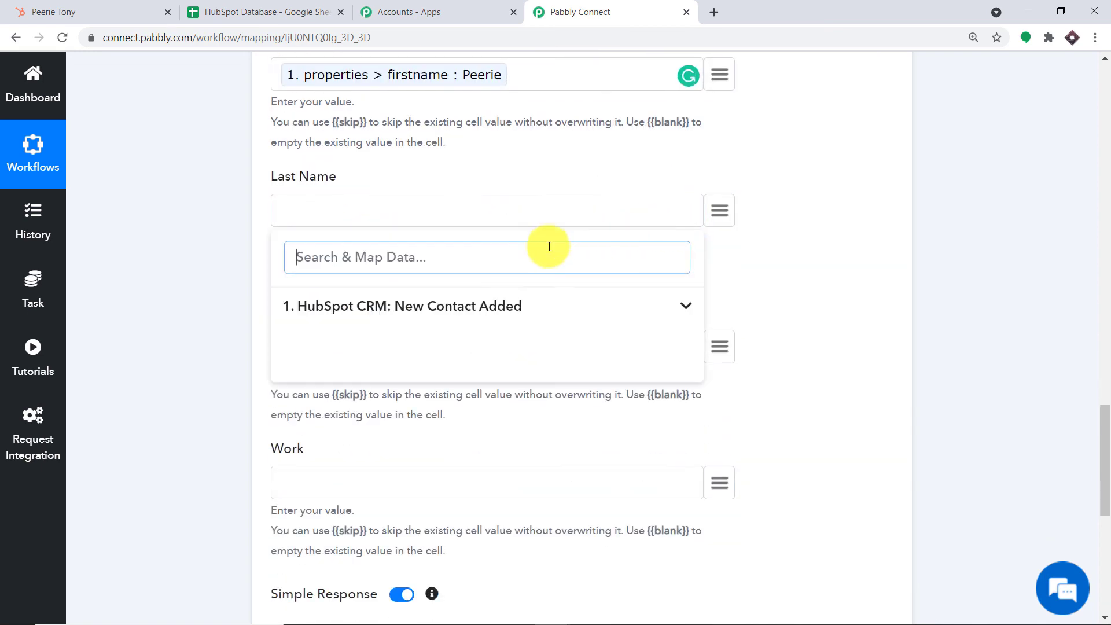
{"action": "left_click", "coordinate": [391, 302]}
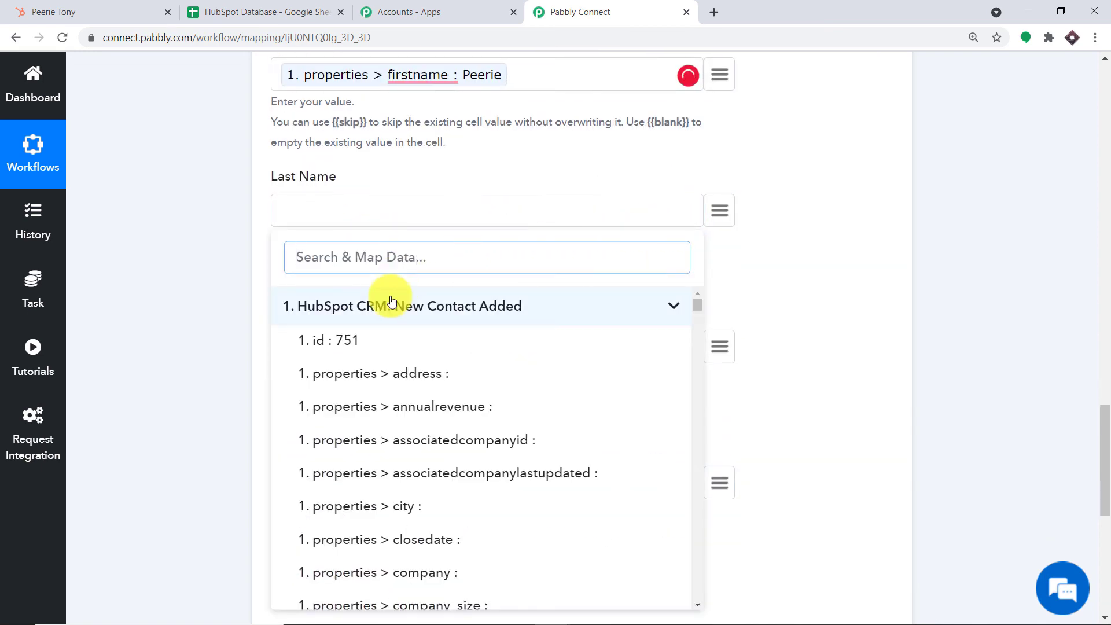
{"action": "type", "text": "ton"}
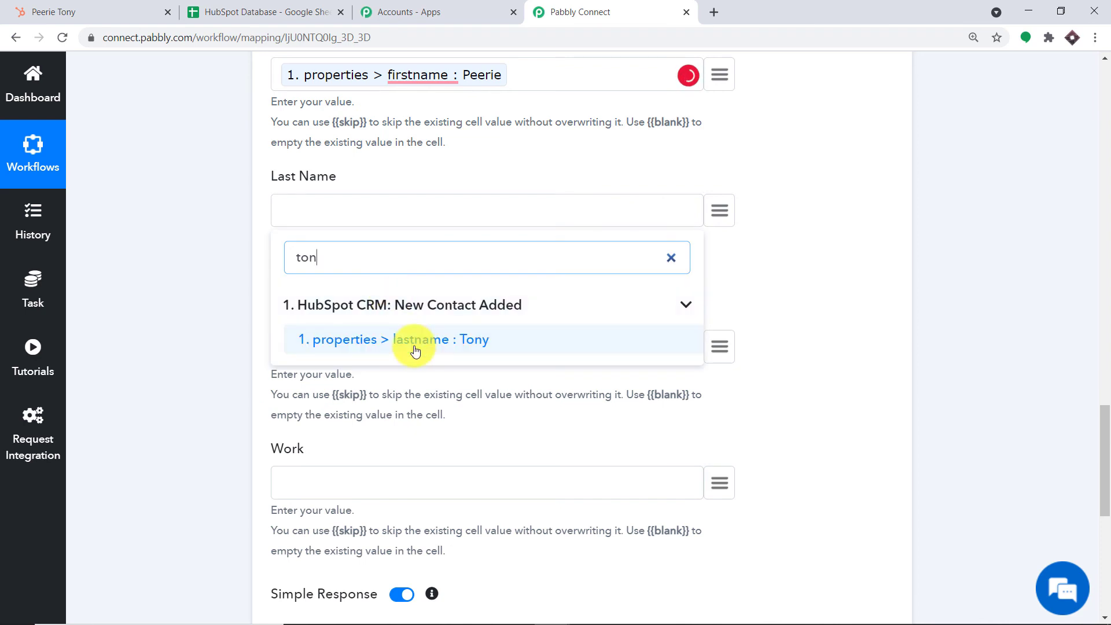
{"action": "left_click", "coordinate": [409, 343]}
{"action": "scroll", "coordinate": [409, 347], "scroll_direction": "down", "scroll_amount": 3}
- Map hs_searchable_calculated_phone_number into Phone Number and jobtitle into Work
{"action": "left_click", "coordinate": [727, 208]}
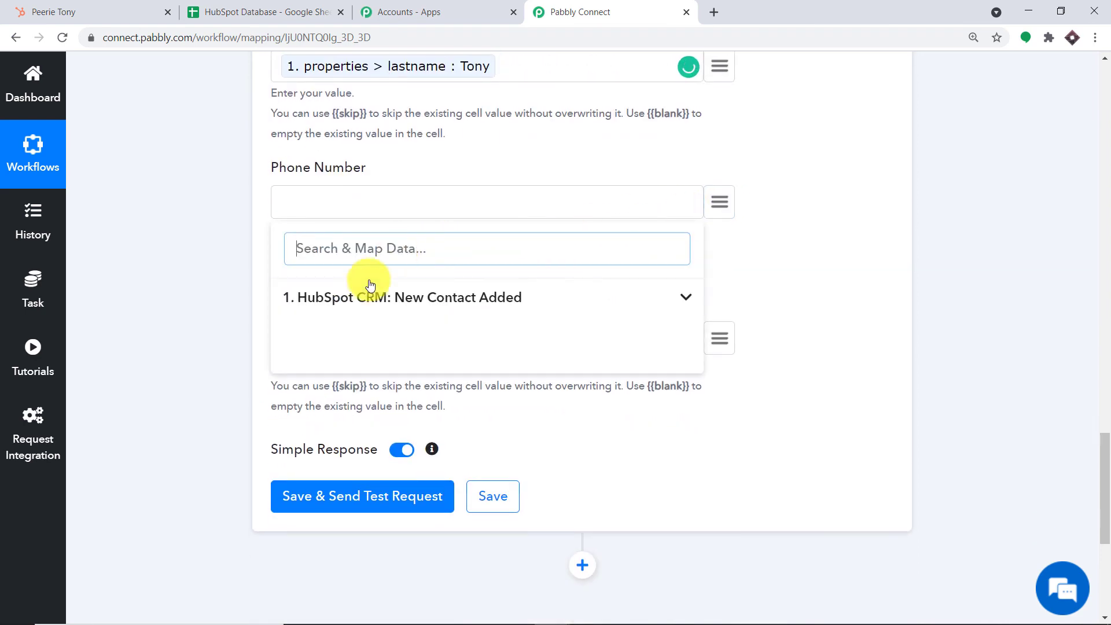
{"action": "left_click", "coordinate": [365, 282]}
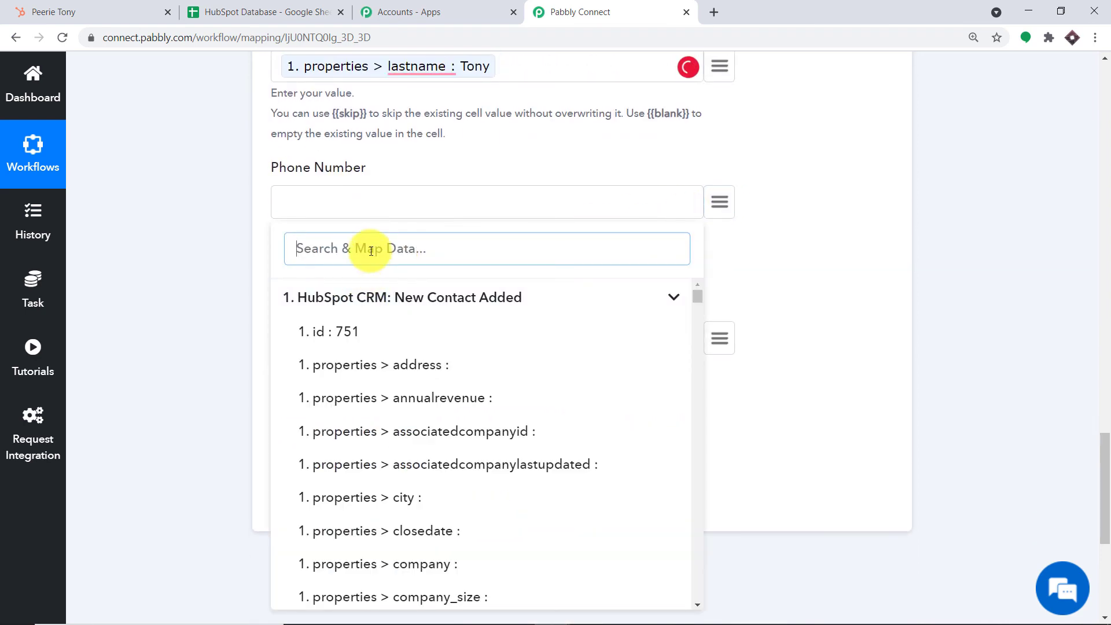
{"action": "type", "text": "phone"}
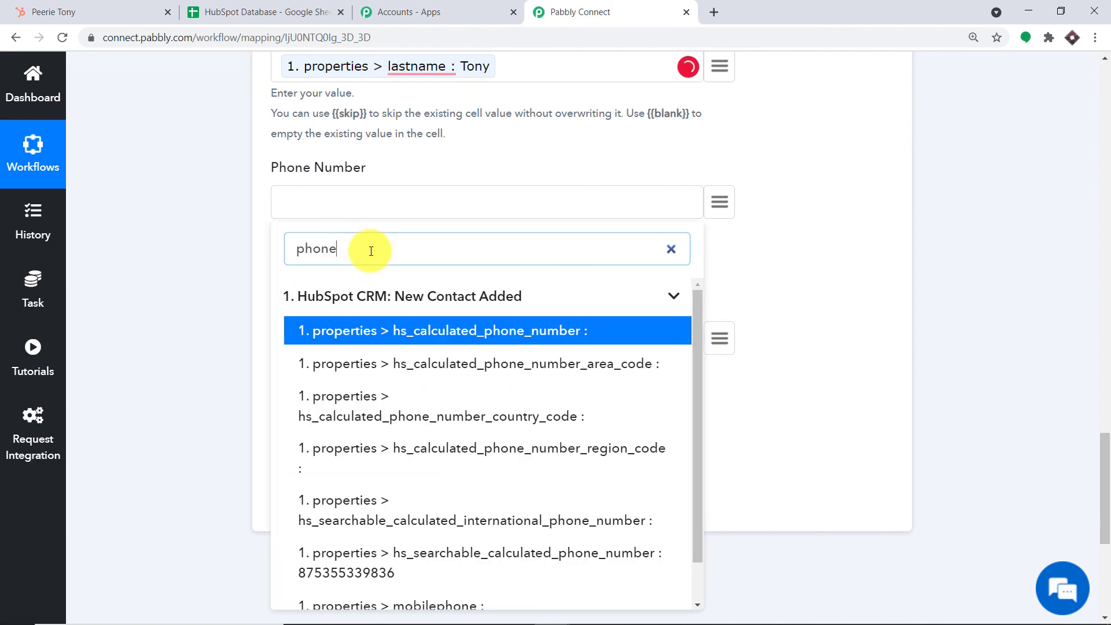
{"action": "scroll", "coordinate": [393, 419], "scroll_direction": "down", "scroll_amount": 2}
{"action": "left_click", "coordinate": [392, 524]}
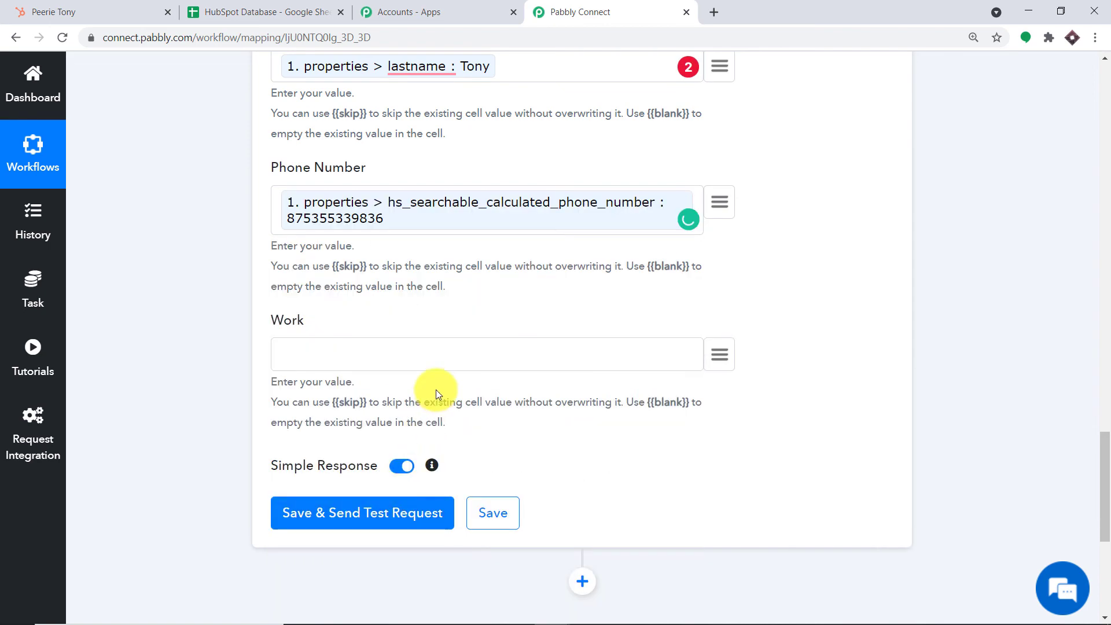
{"action": "scroll", "coordinate": [615, 280], "scroll_direction": "down", "scroll_amount": 1}
{"action": "left_click", "coordinate": [719, 281]}
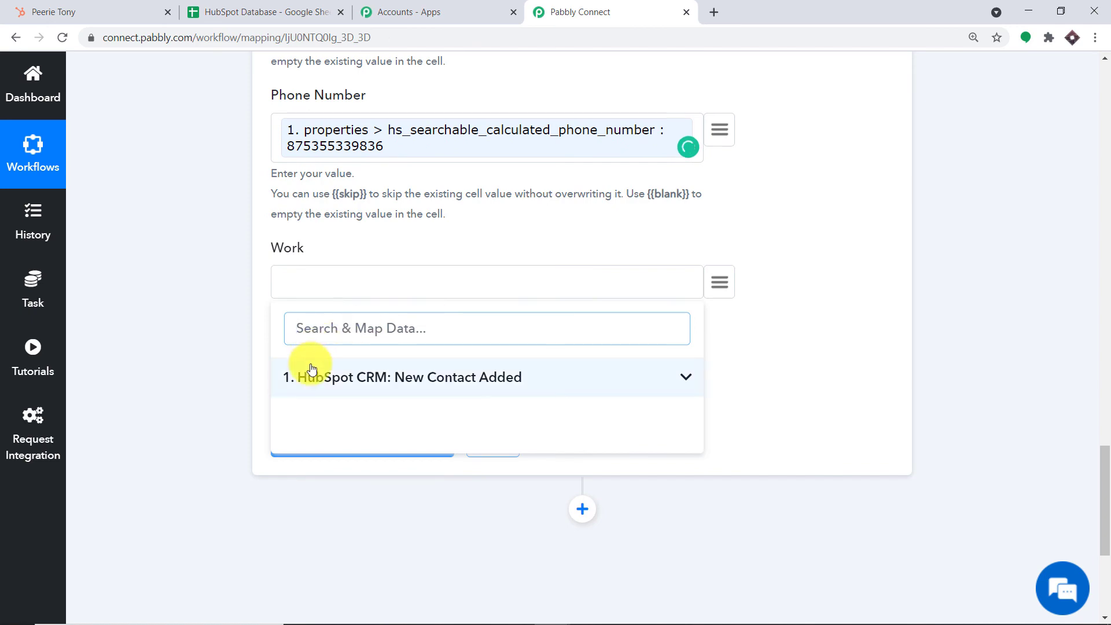
{"action": "left_click", "coordinate": [315, 376]}
{"action": "type", "text": "ass"}
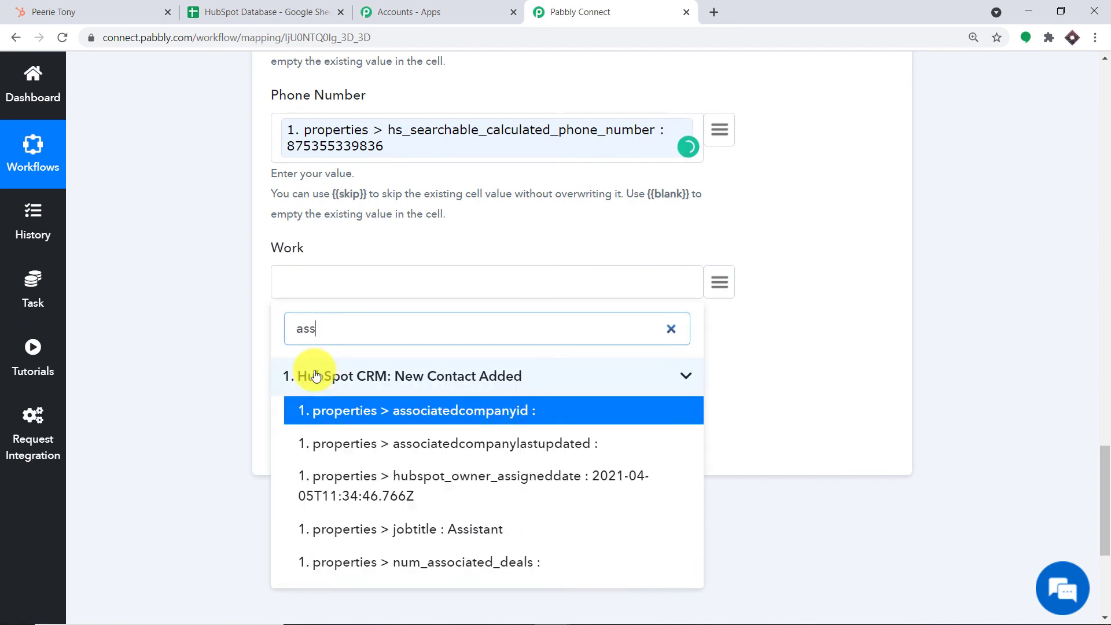
{"action": "left_click", "coordinate": [423, 529]}
{"action": "scroll", "coordinate": [443, 288], "scroll_direction": "up", "scroll_amount": 10}
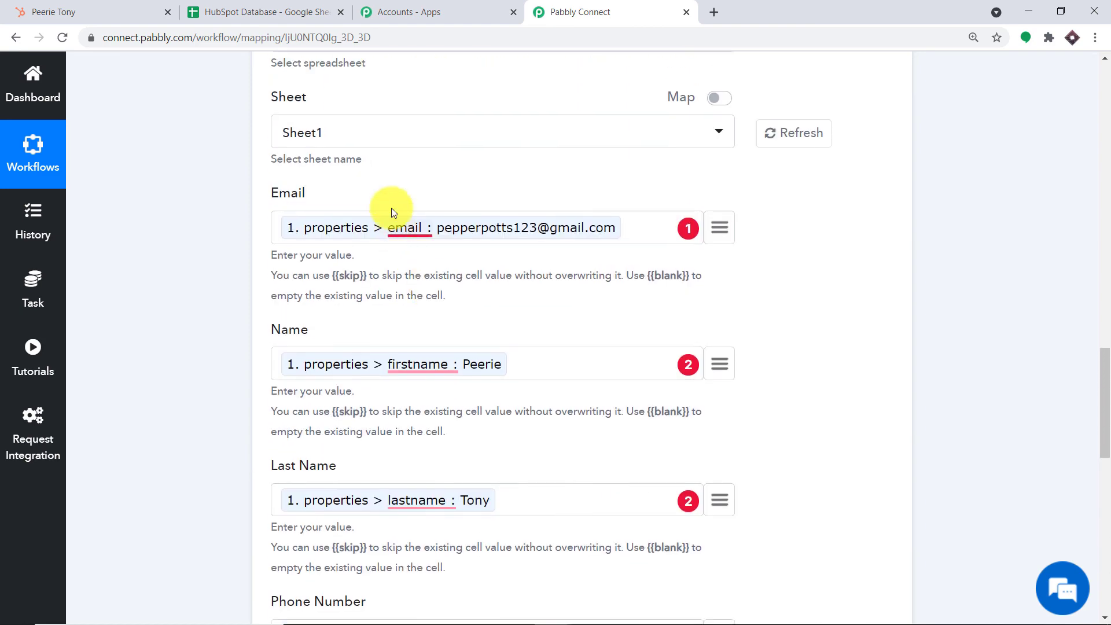
{"action": "scroll", "coordinate": [391, 207], "scroll_direction": "down", "scroll_amount": 9}
{"action": "scroll", "coordinate": [432, 191], "scroll_direction": "down", "scroll_amount": 3}
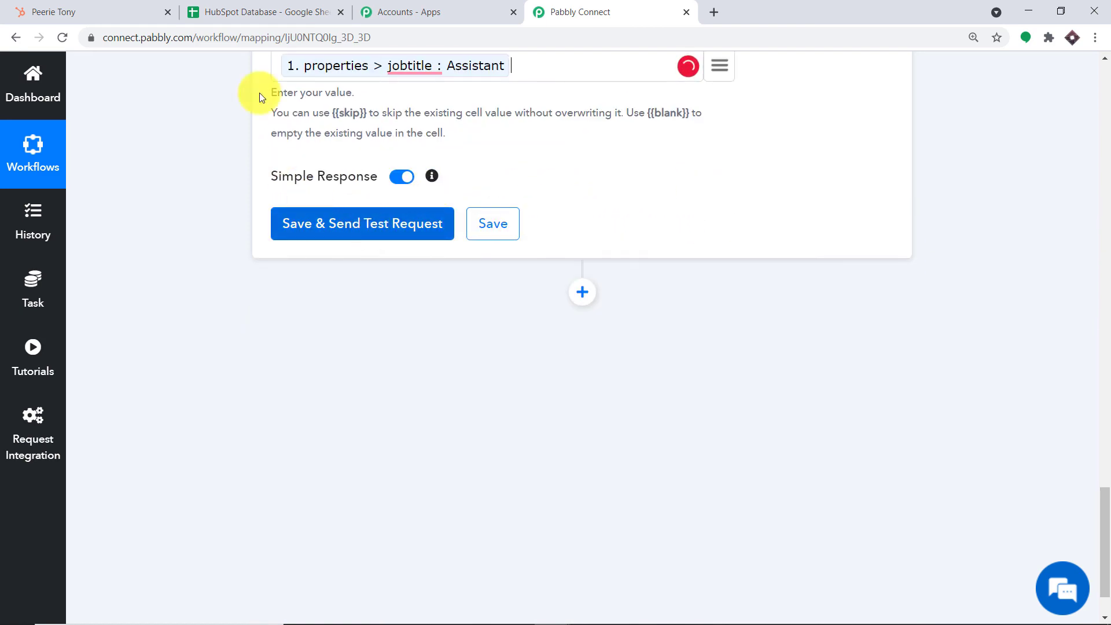
- Send a test request and verify the contact appears in row 2, widening column A
{"action": "left_click", "coordinate": [252, 11]}
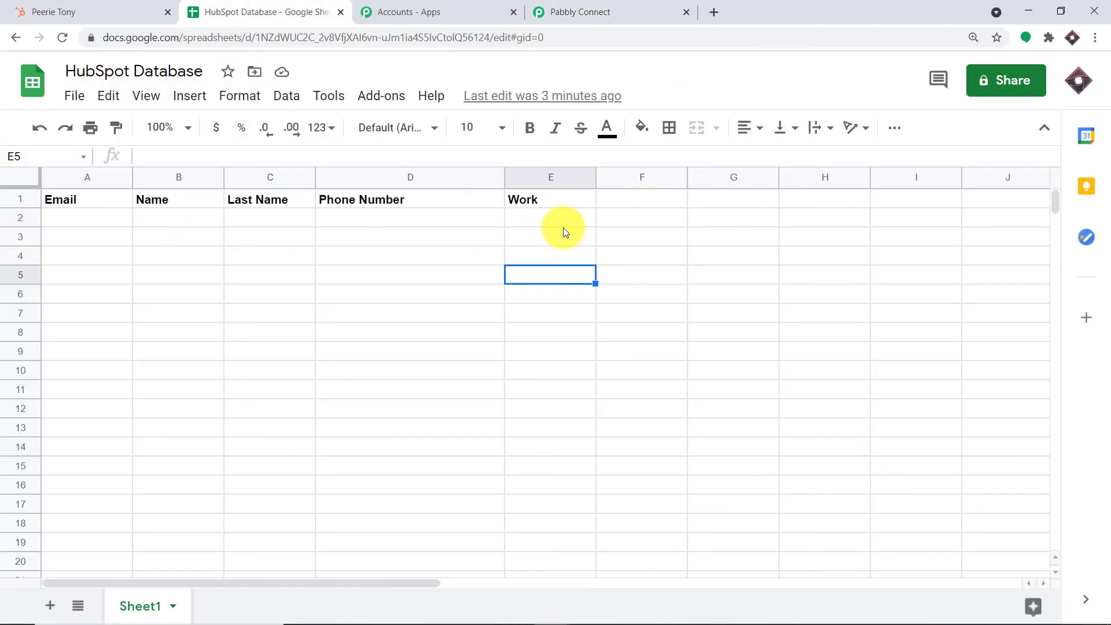
{"action": "left_click", "coordinate": [579, 12]}
{"action": "left_click", "coordinate": [317, 233]}
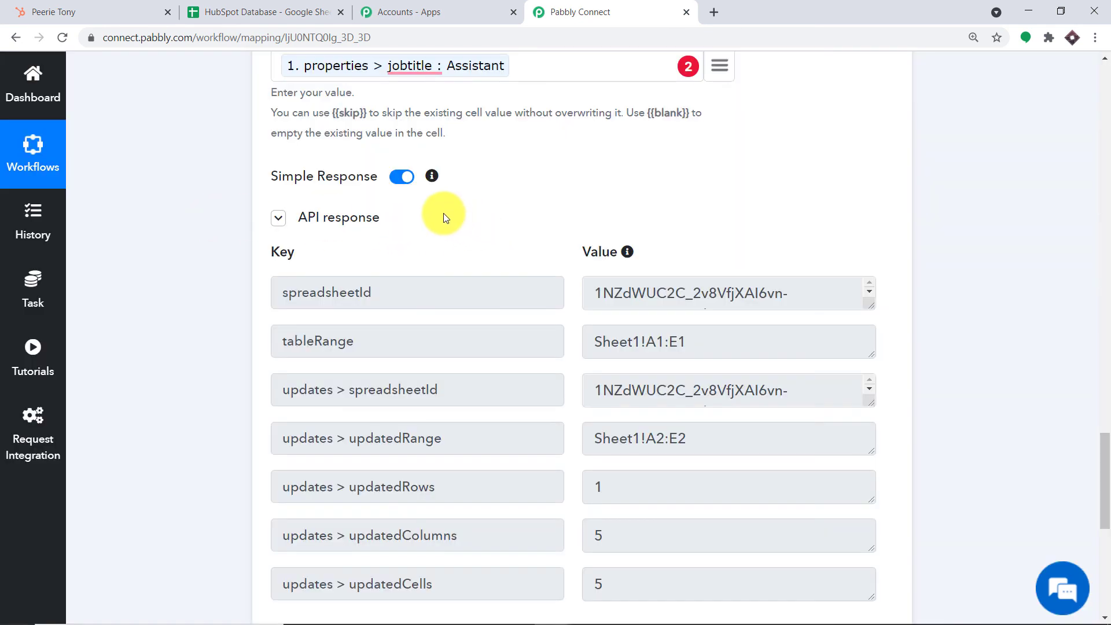
{"action": "left_click", "coordinate": [302, 5]}
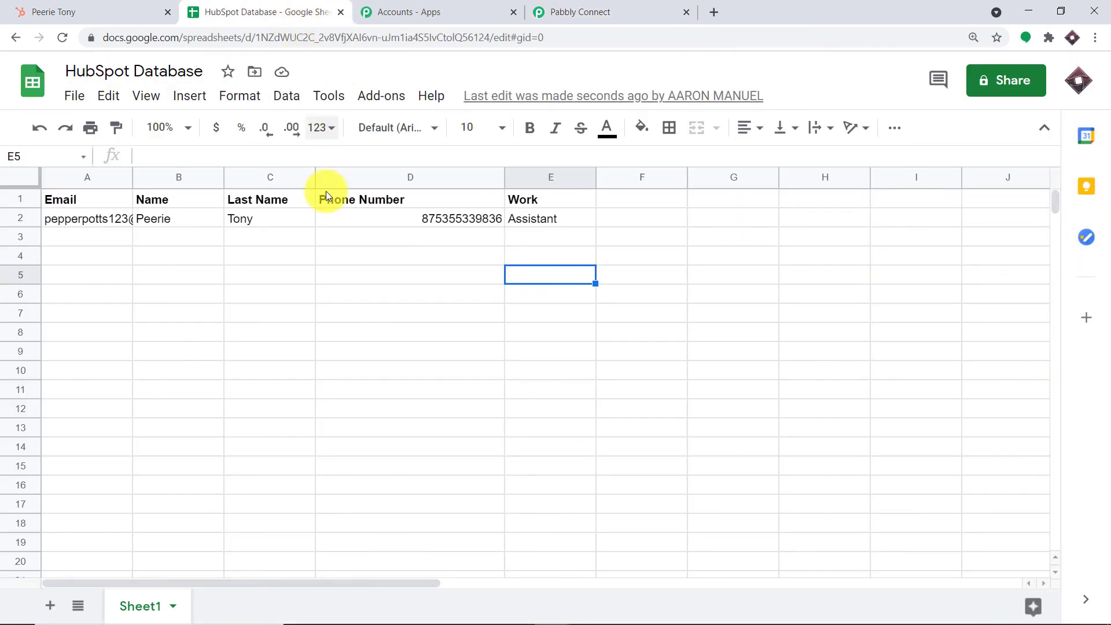
{"action": "left_click_drag", "start_coordinate": [132, 178], "coordinate": [201, 179]}
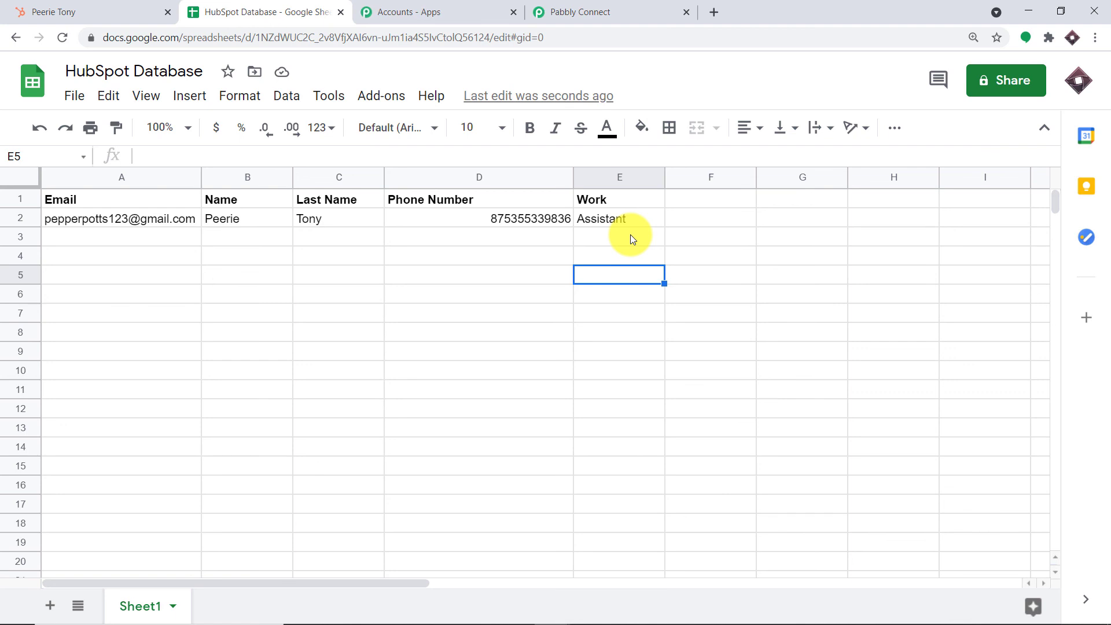
{"action": "left_click", "coordinate": [633, 7]}
- Collapse the Google Sheets action and HubSpot CRM trigger cards
{"action": "left_click_drag", "start_coordinate": [1105, 439], "coordinate": [957, 255]}
{"action": "left_click", "coordinate": [671, 234]}
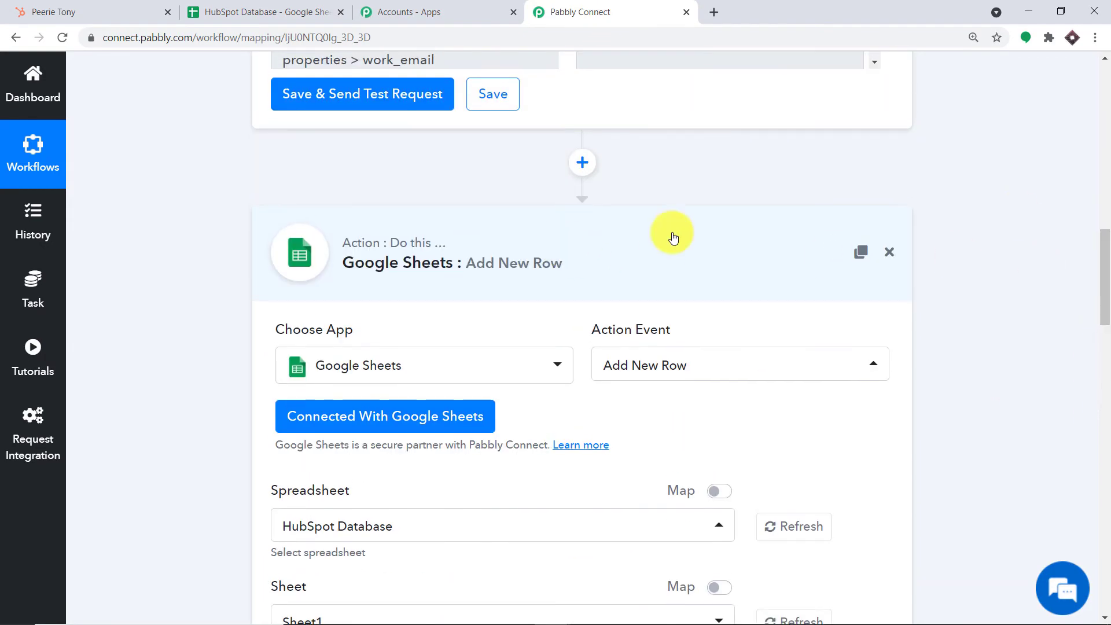
{"action": "left_click", "coordinate": [1106, 192]}
{"action": "left_click", "coordinate": [1105, 192]}
{"action": "left_click", "coordinate": [500, 278]}
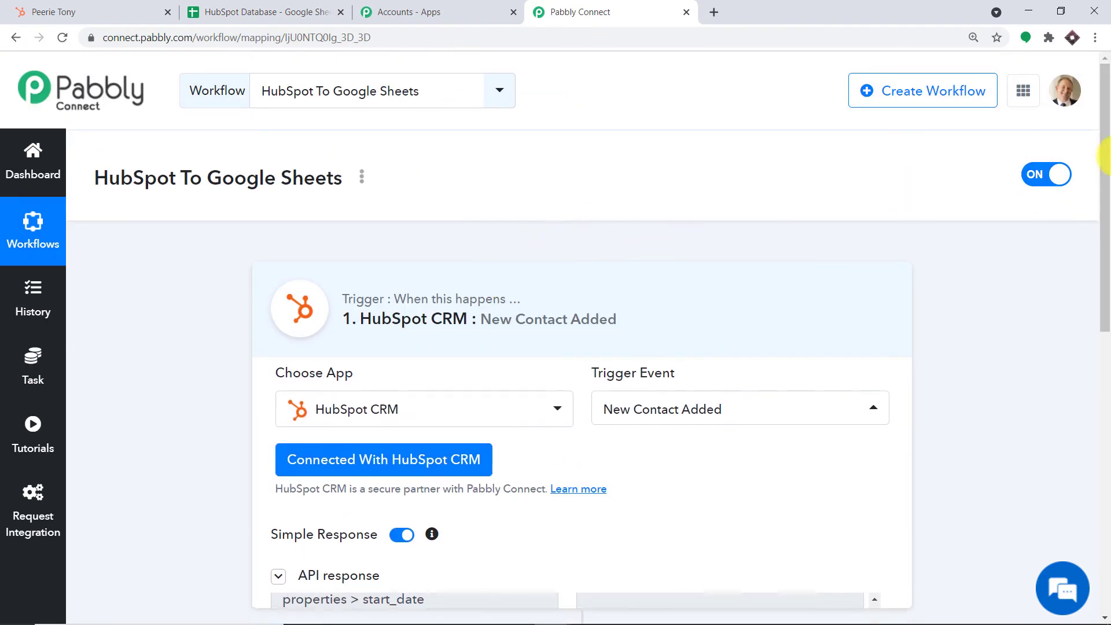
{"action": "left_click_drag", "start_coordinate": [1104, 163], "coordinate": [1110, 247]}
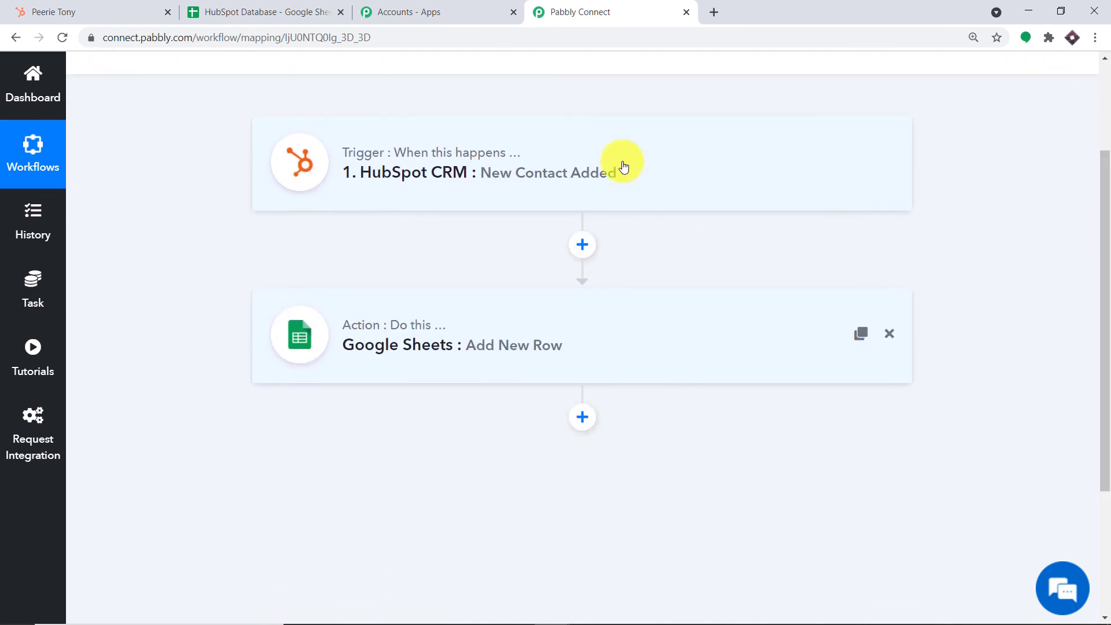